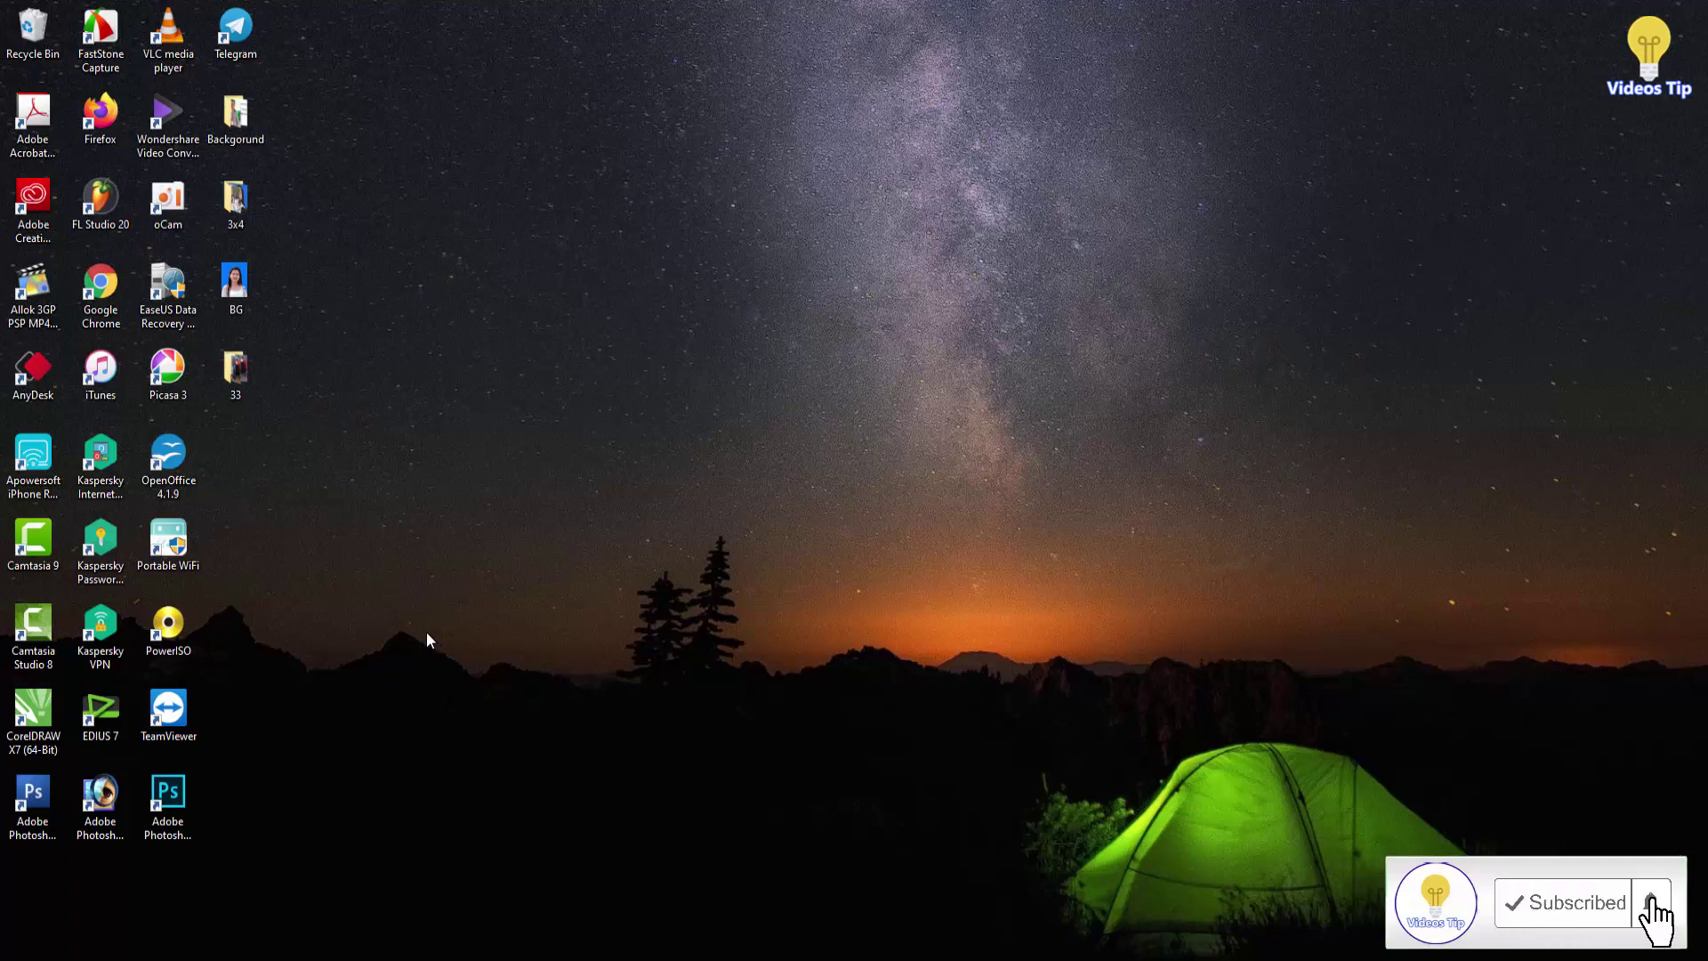
Refresh the Windows desktop twice from its right-click menu.
right_click(532, 281)
left_click(553, 324)
right_click(554, 321)
left_click(574, 376)
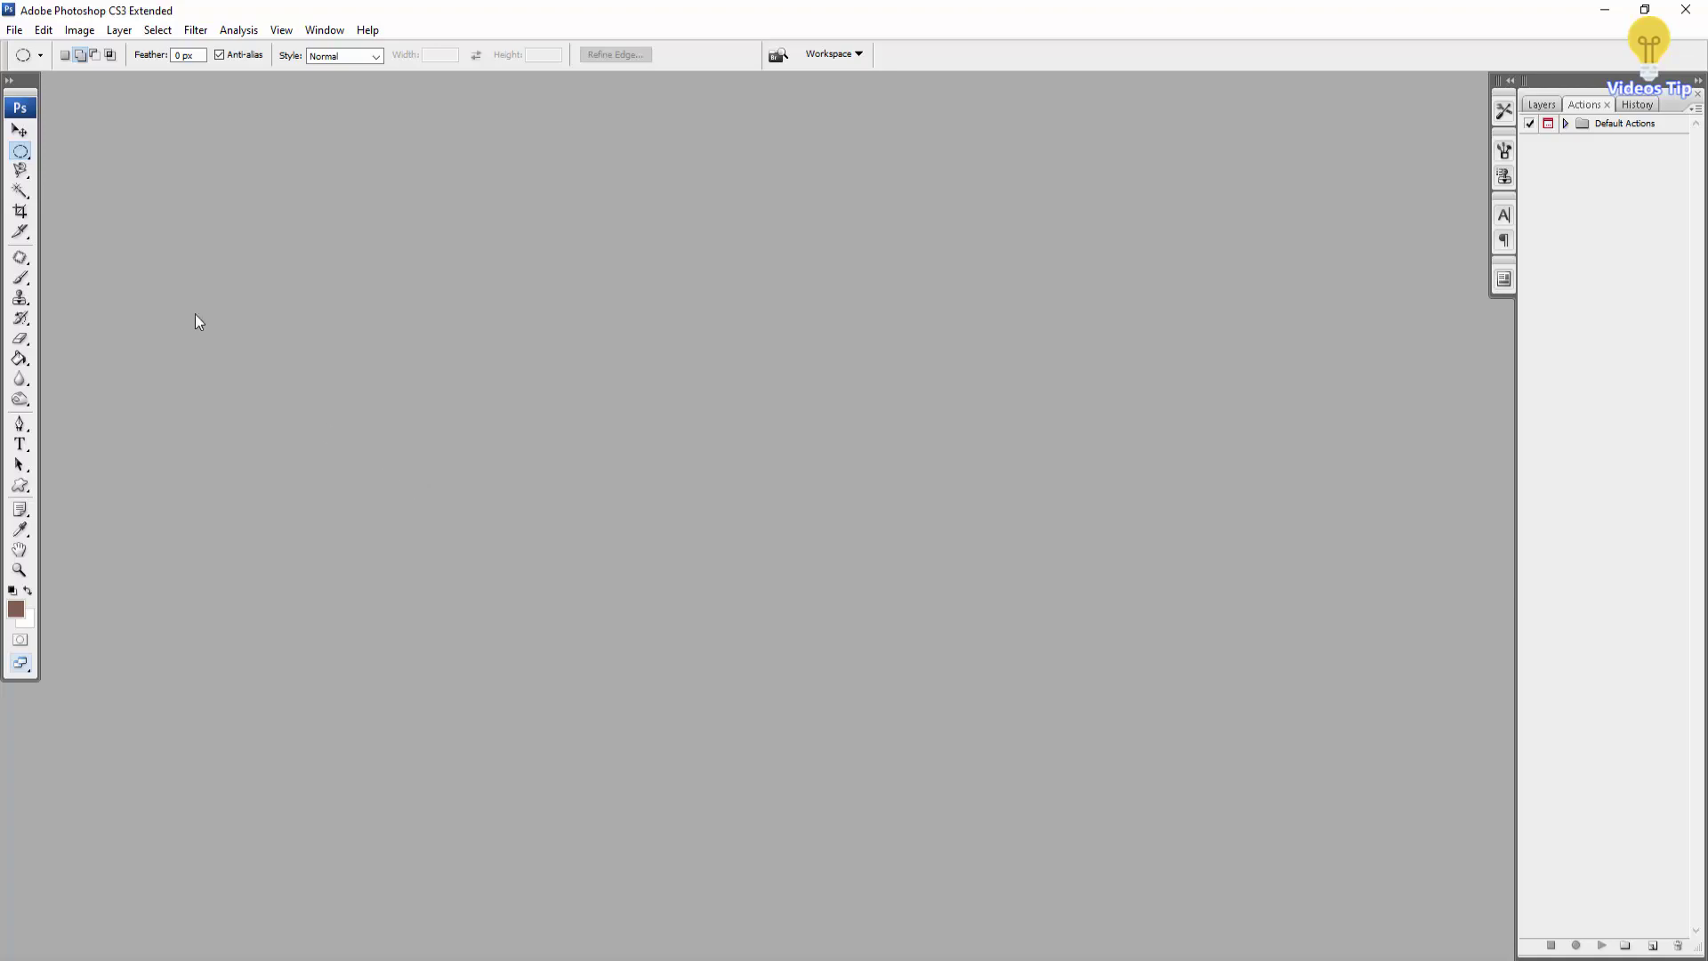
Open 3x4.jpg from the Desktop's 3x4 folder.
left_click(15, 30)
left_click(16, 32)
left_click(36, 69)
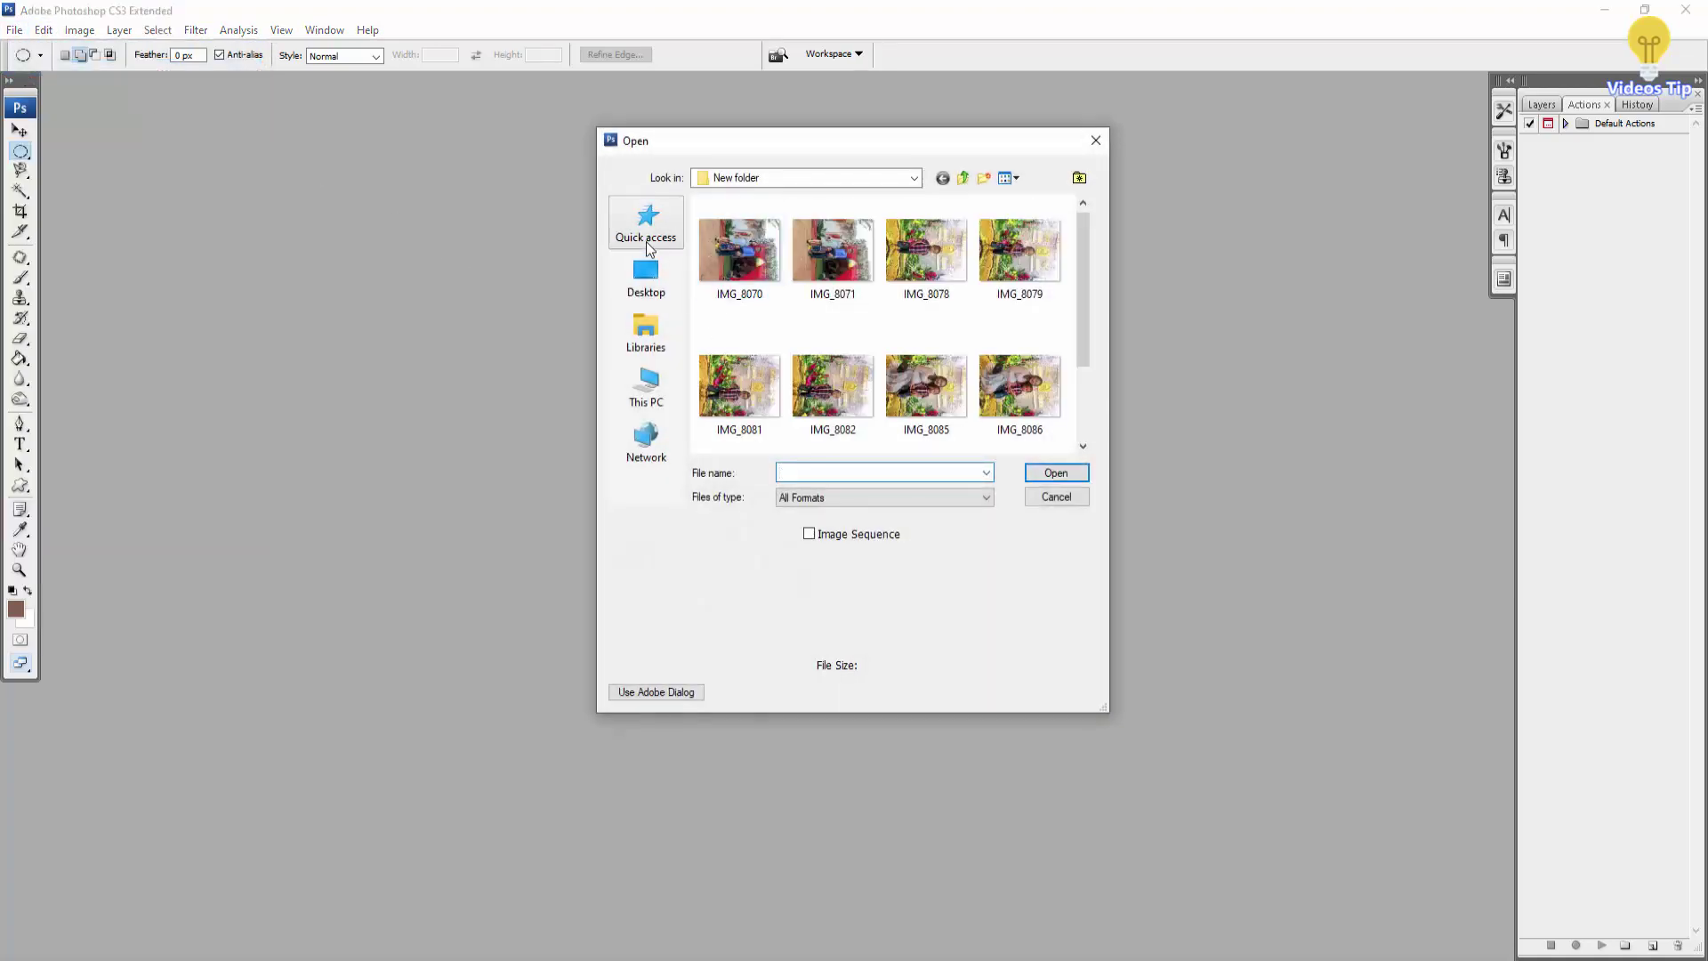
left_click(646, 275)
scroll(777, 422, "down", 5)
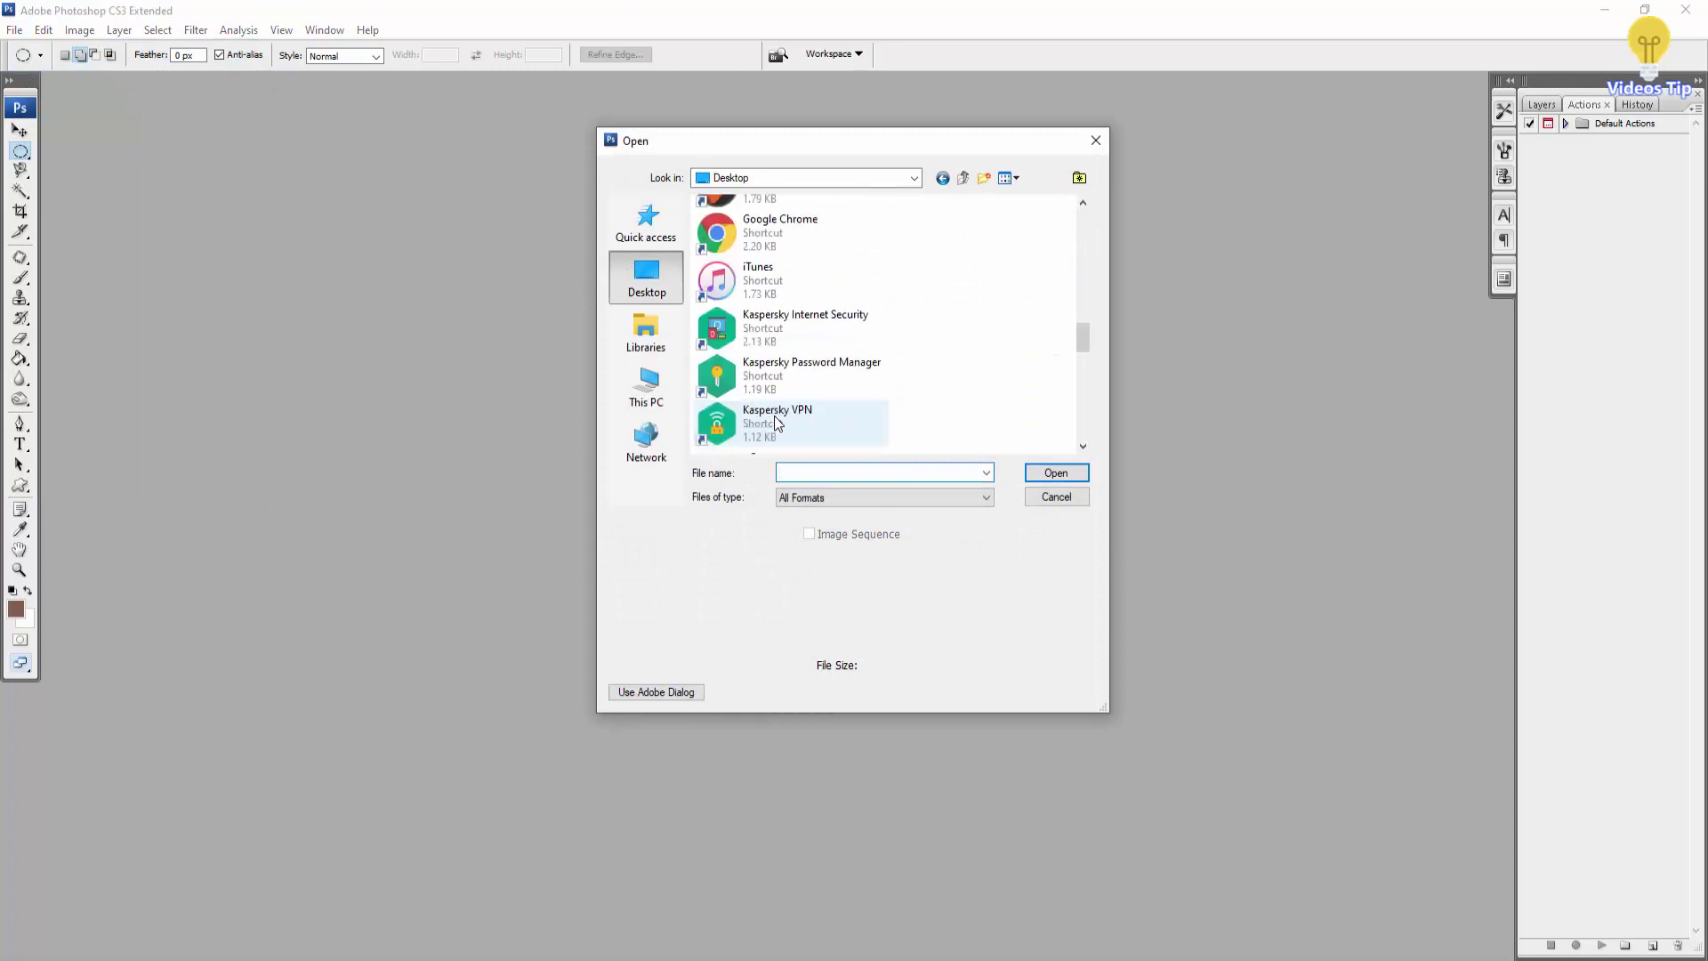
scroll(774, 422, "down", 7)
scroll(780, 396, "up", 1)
scroll(786, 400, "up", 1)
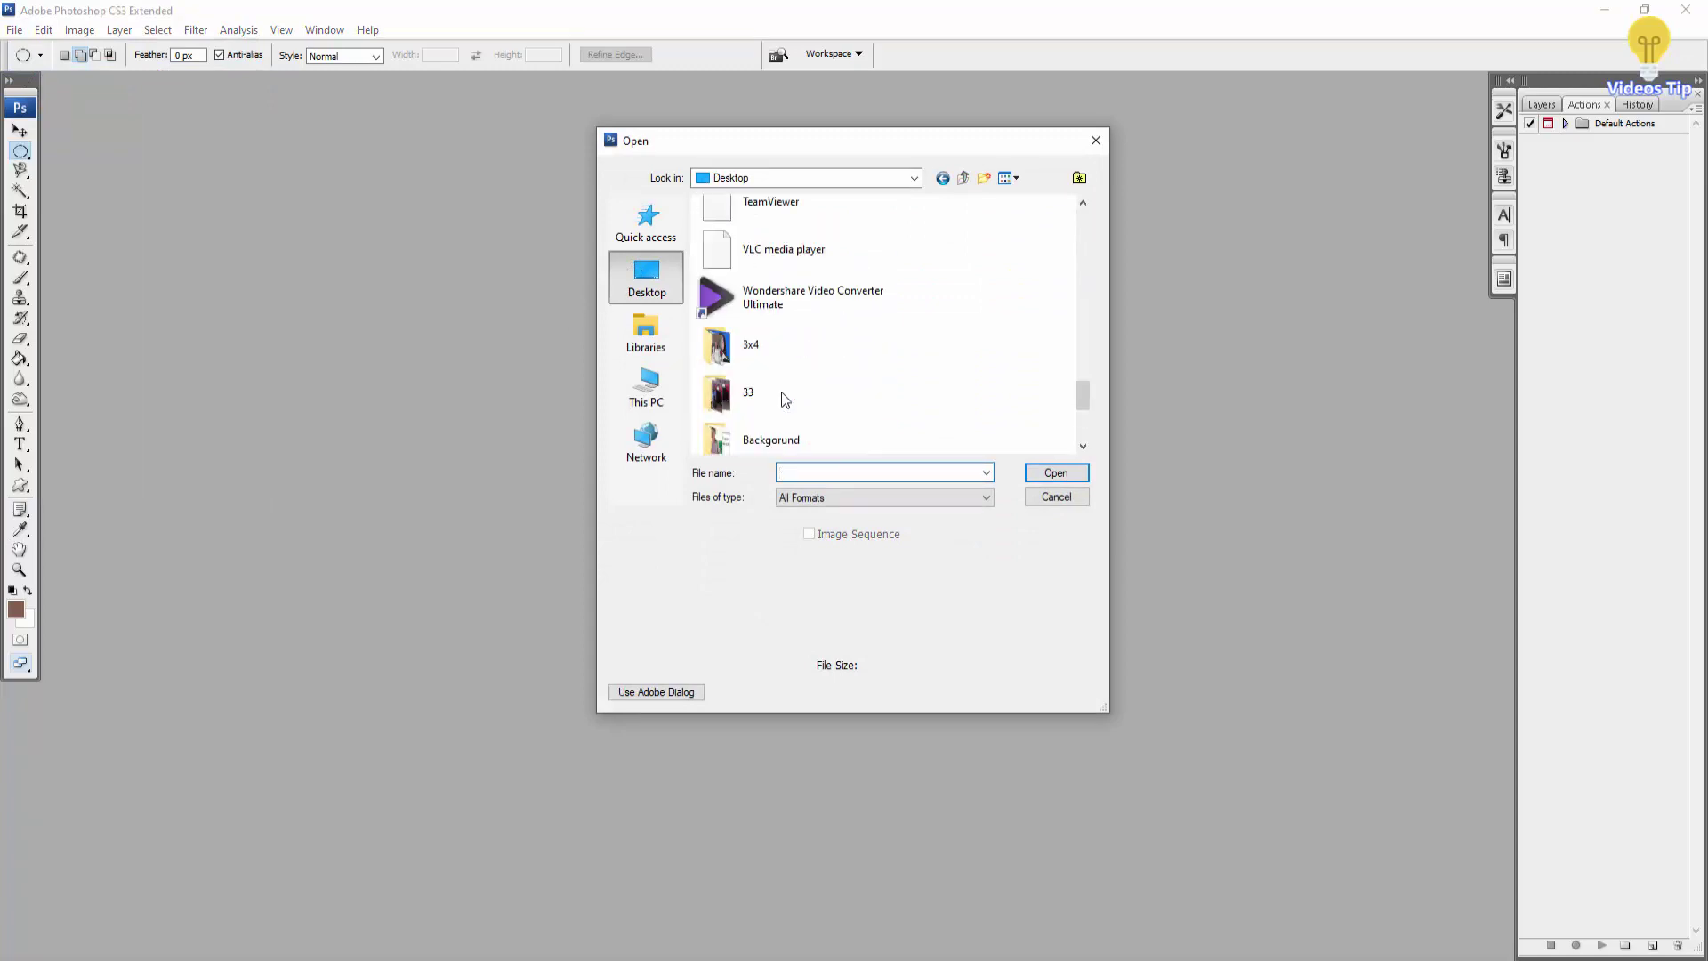
double_click(758, 354)
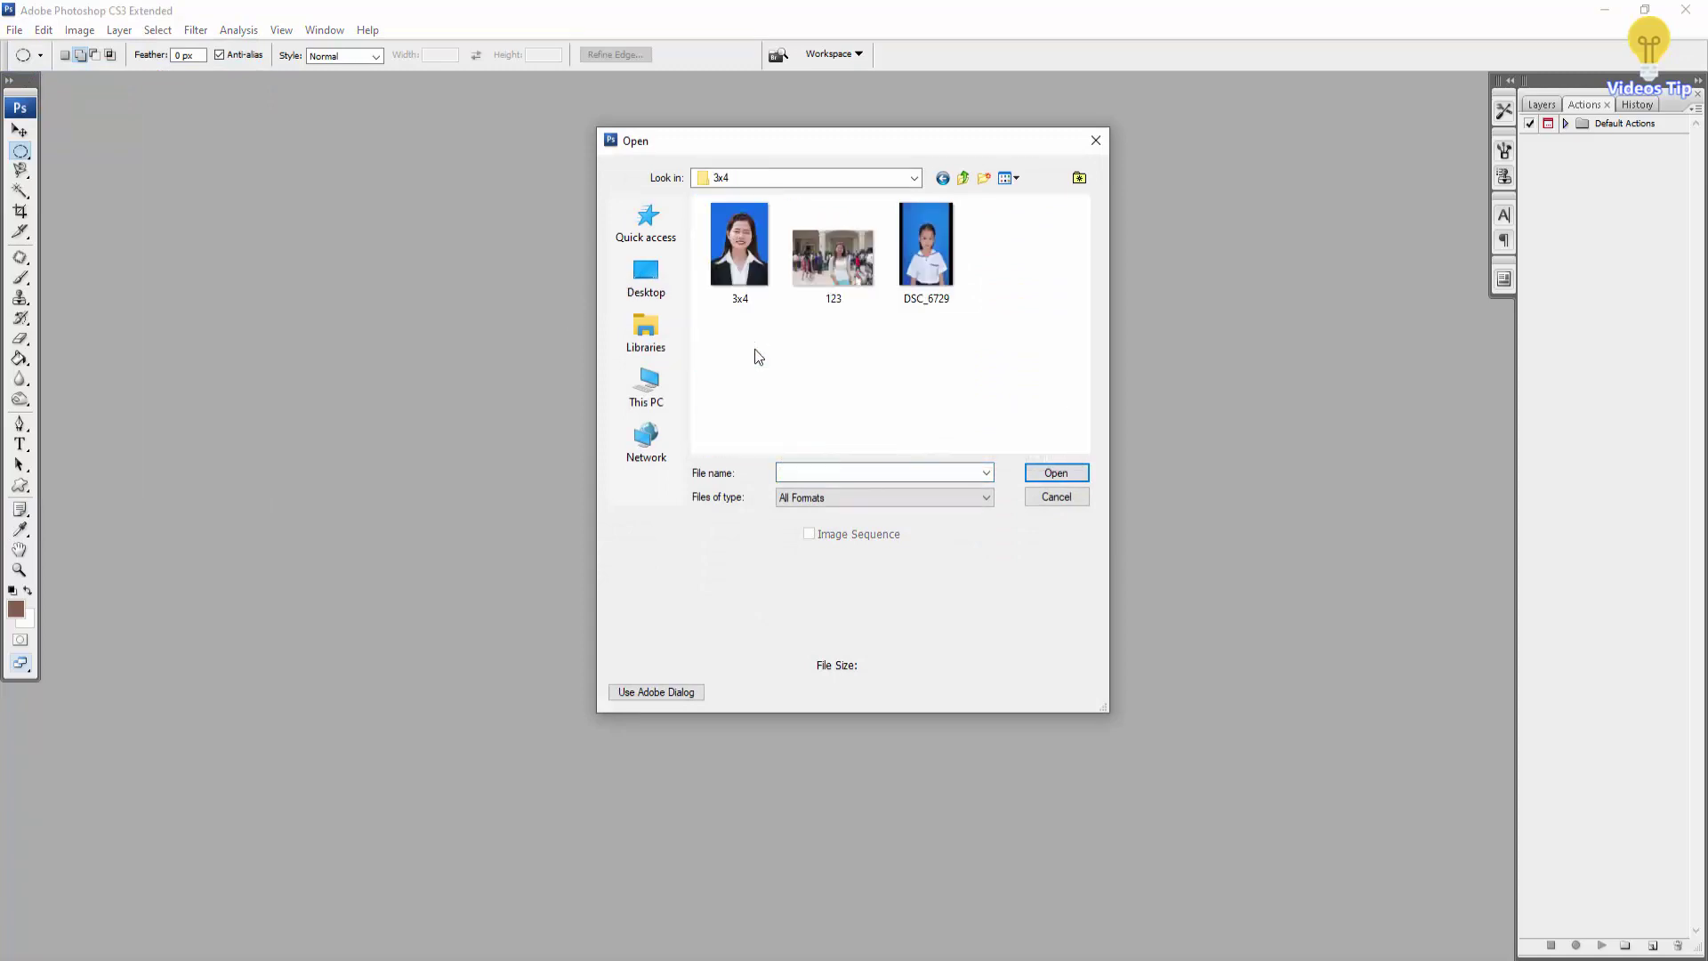
double_click(735, 258)
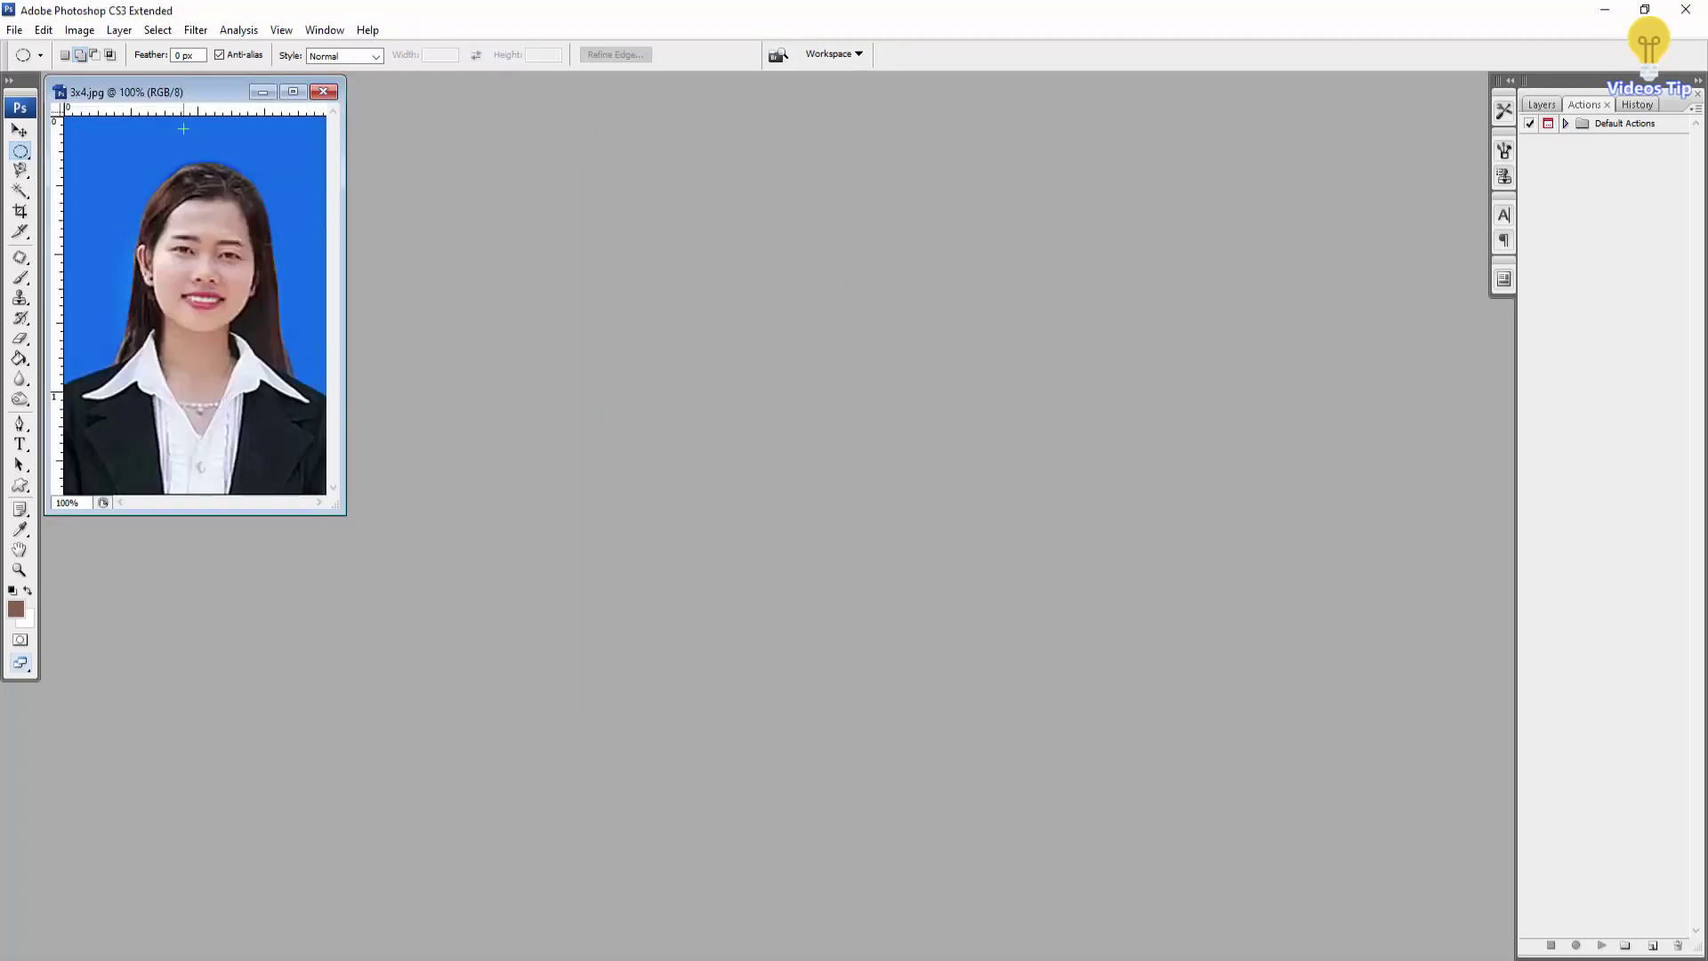
Check the photo's canvas size in centimetres, confirming 2.5 × 3.5 cm.
left_click_drag(194, 95, 665, 107)
right_click(669, 107)
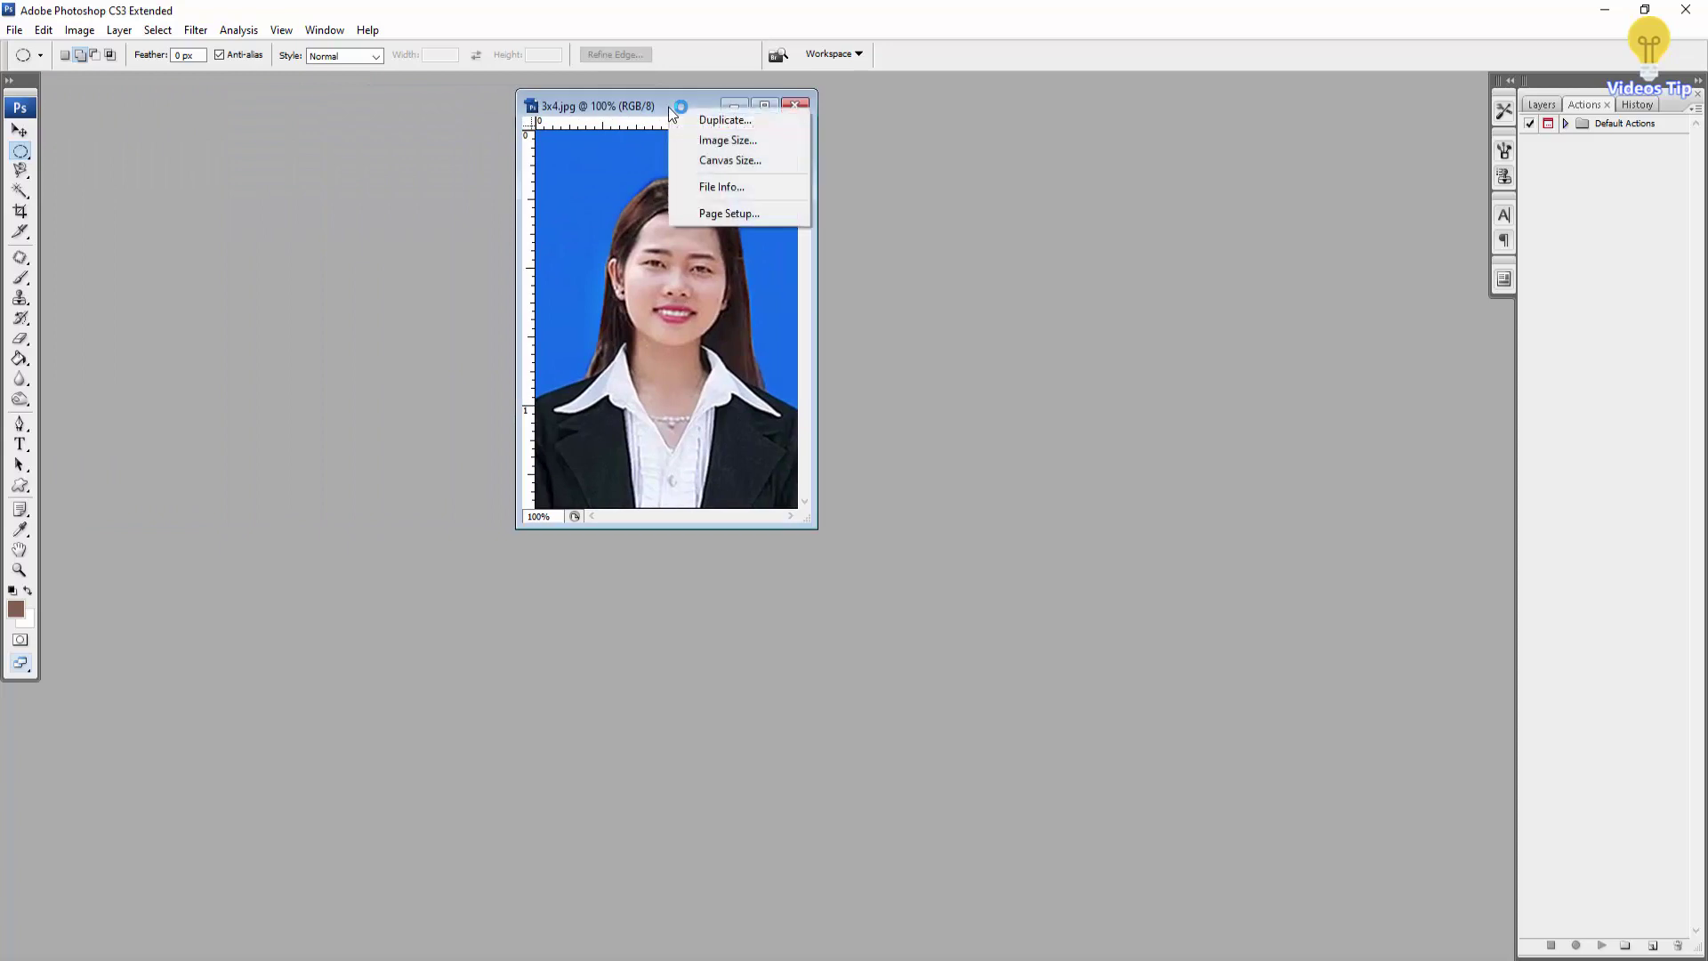
left_click(685, 158)
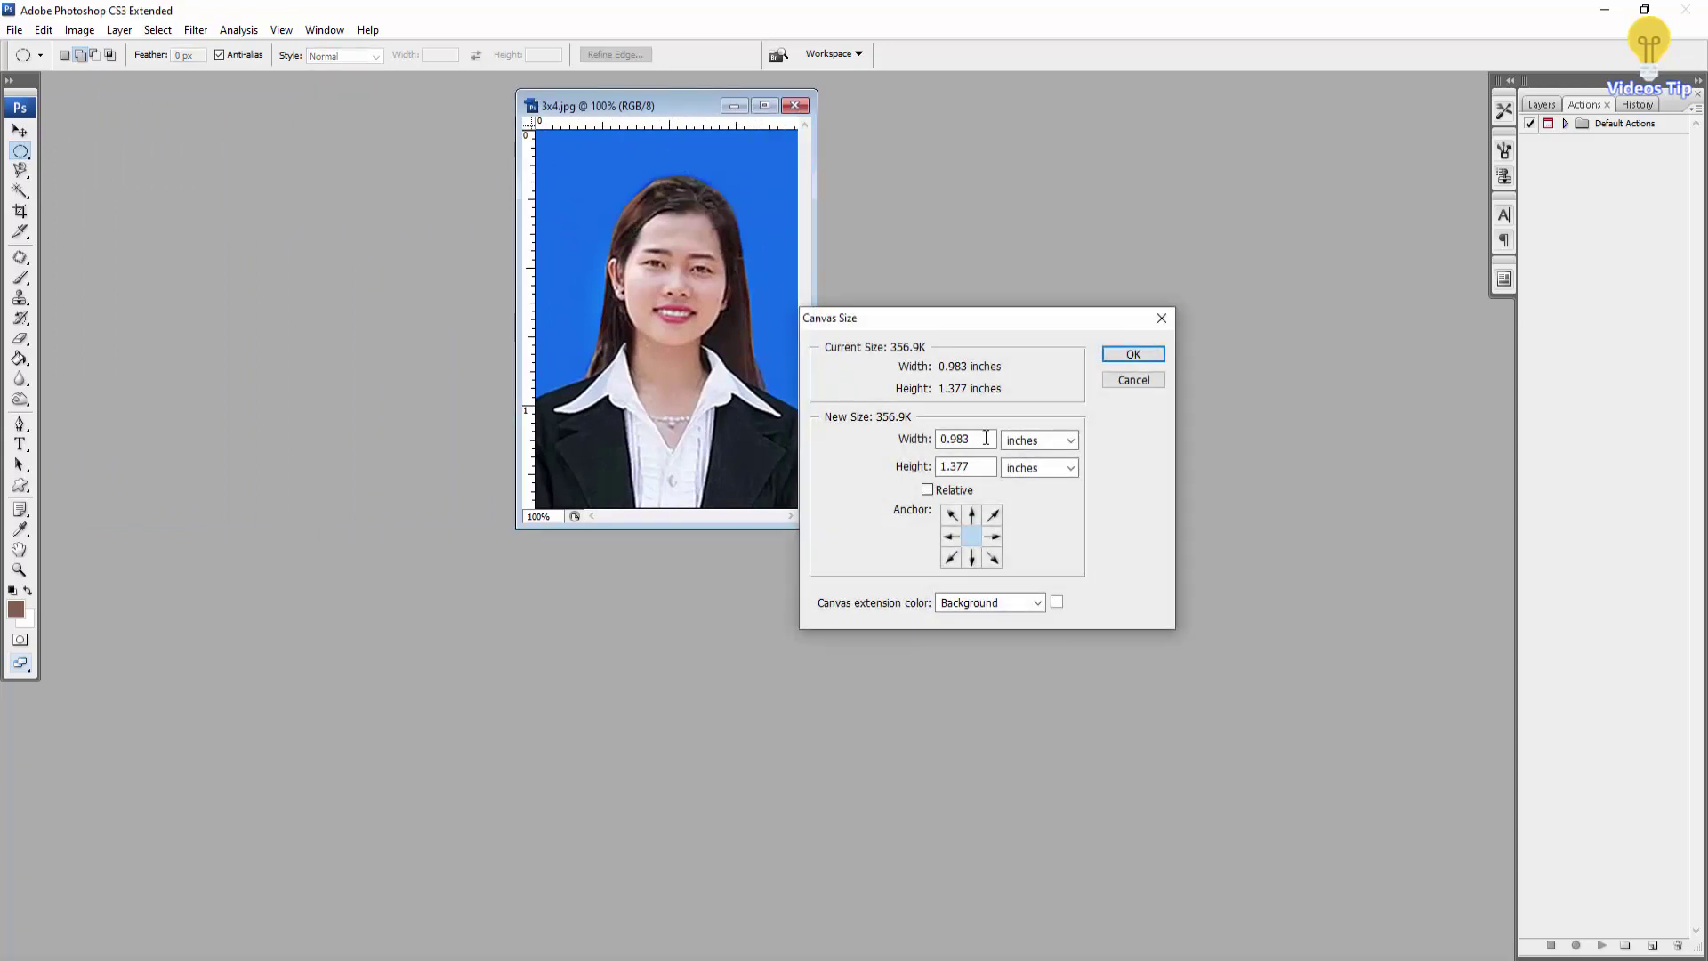
left_click(1048, 440)
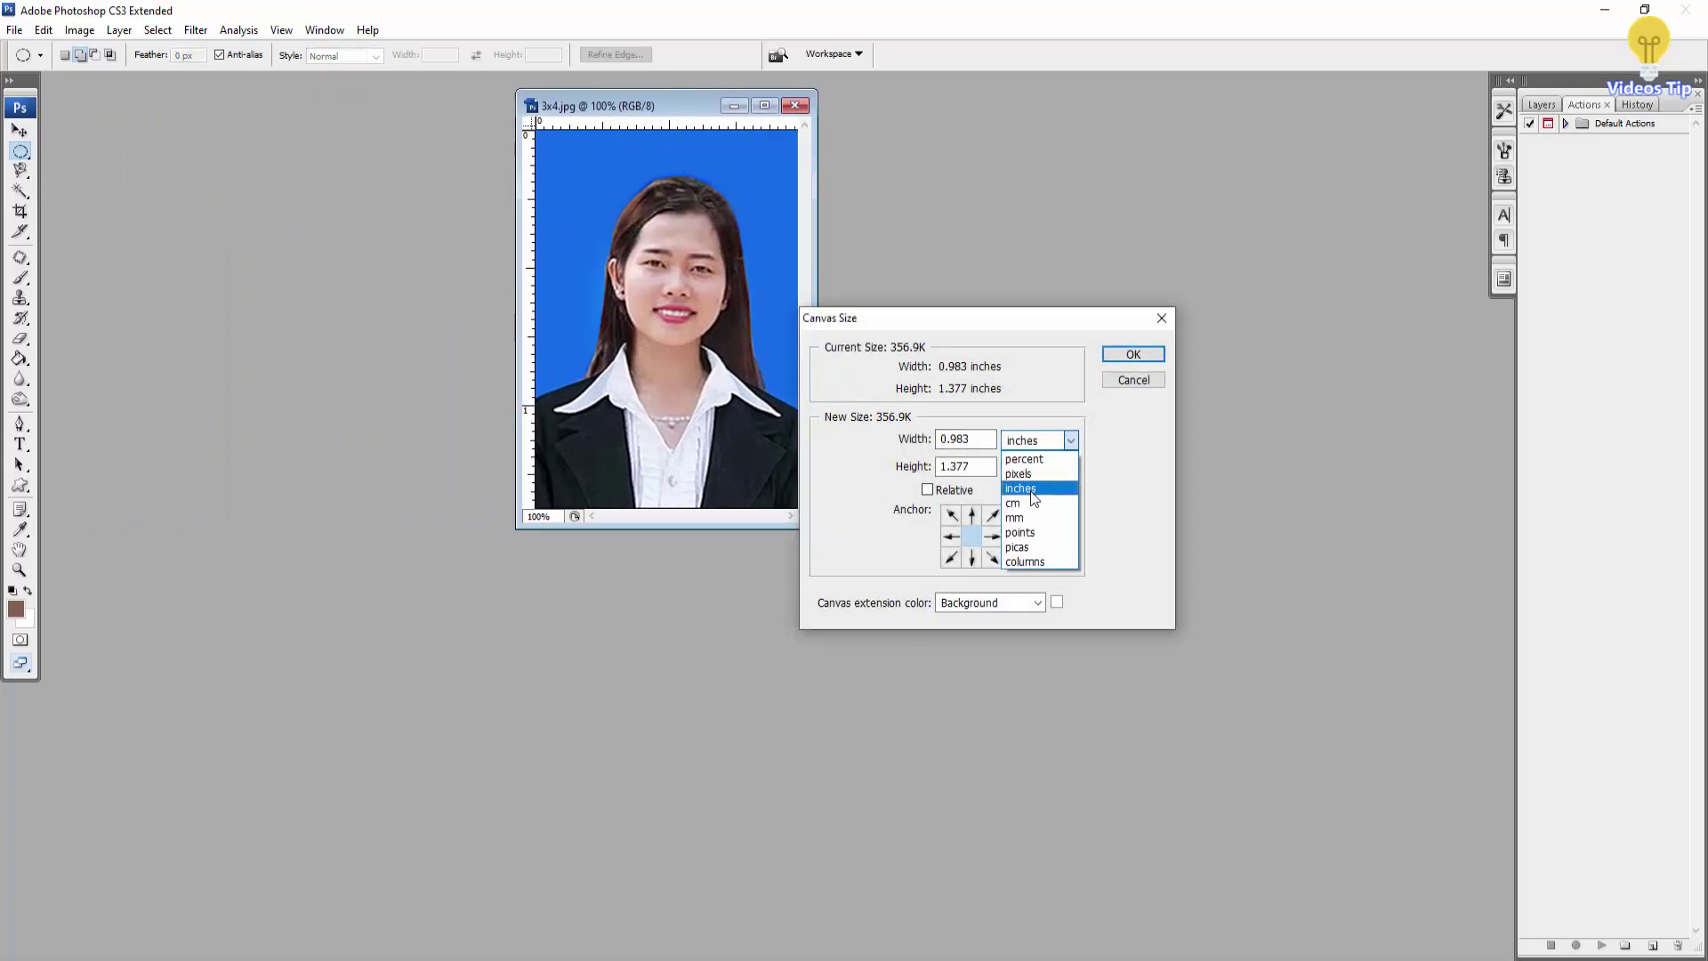
left_click(1026, 504)
key("shift+Tab")
key("Tab")
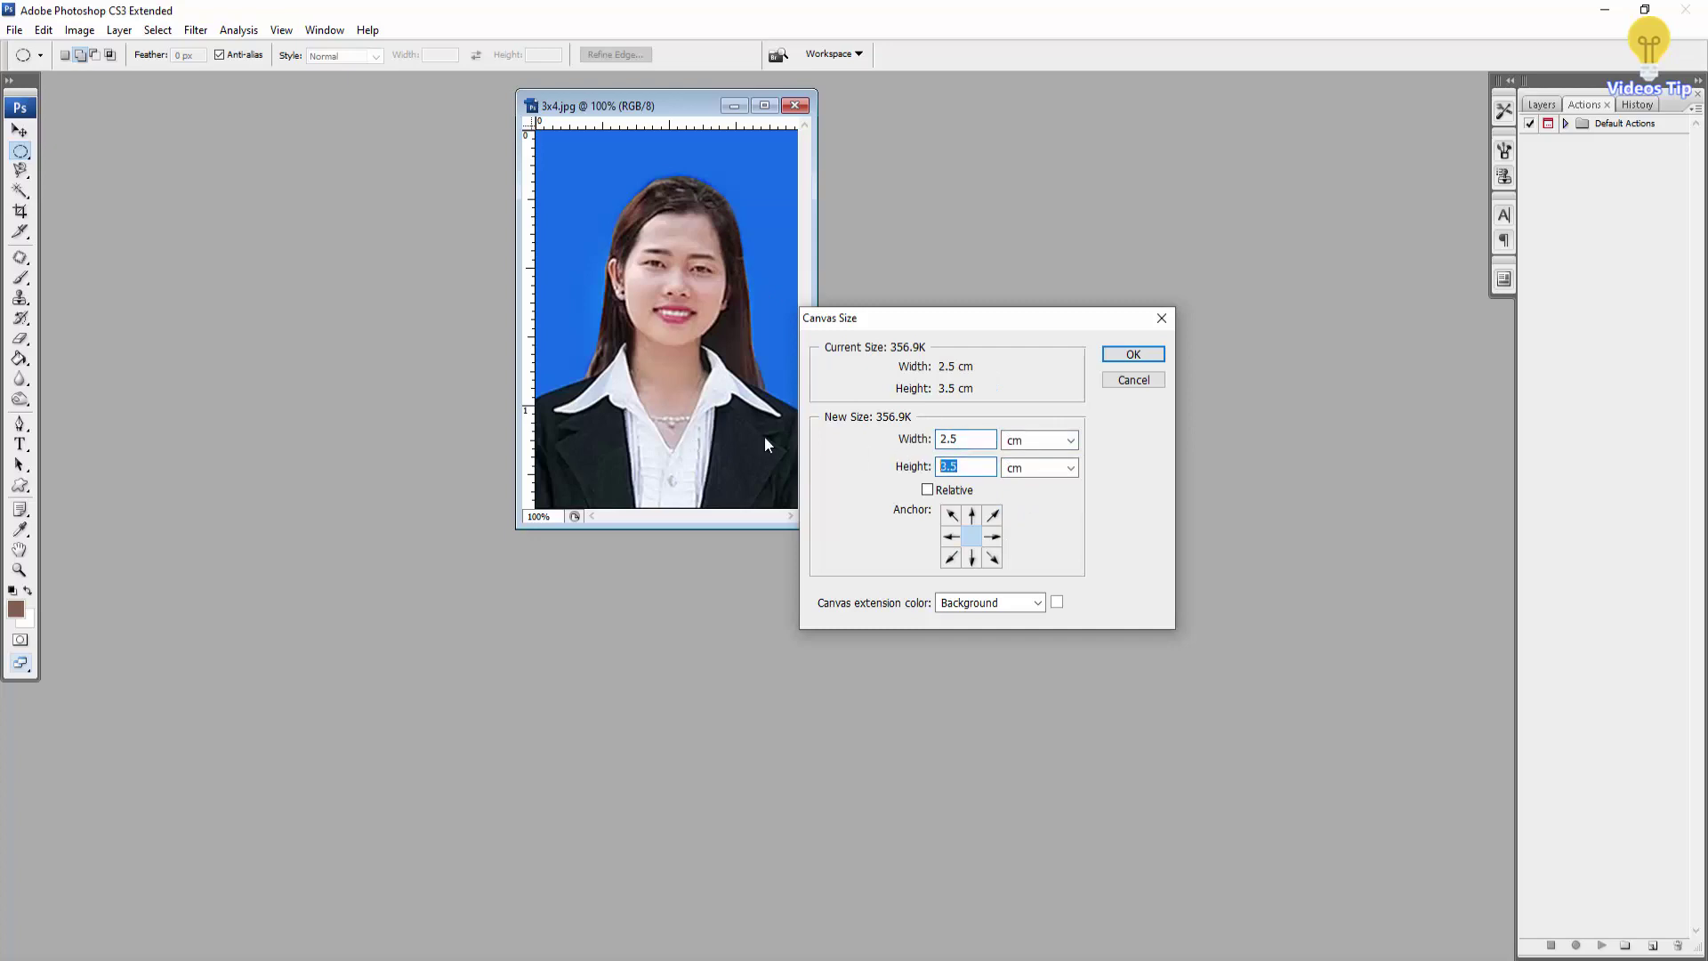
left_click(1142, 353)
Move the 3x4 photo's document window further left in the workspace.
left_click_drag(659, 105, 591, 169)
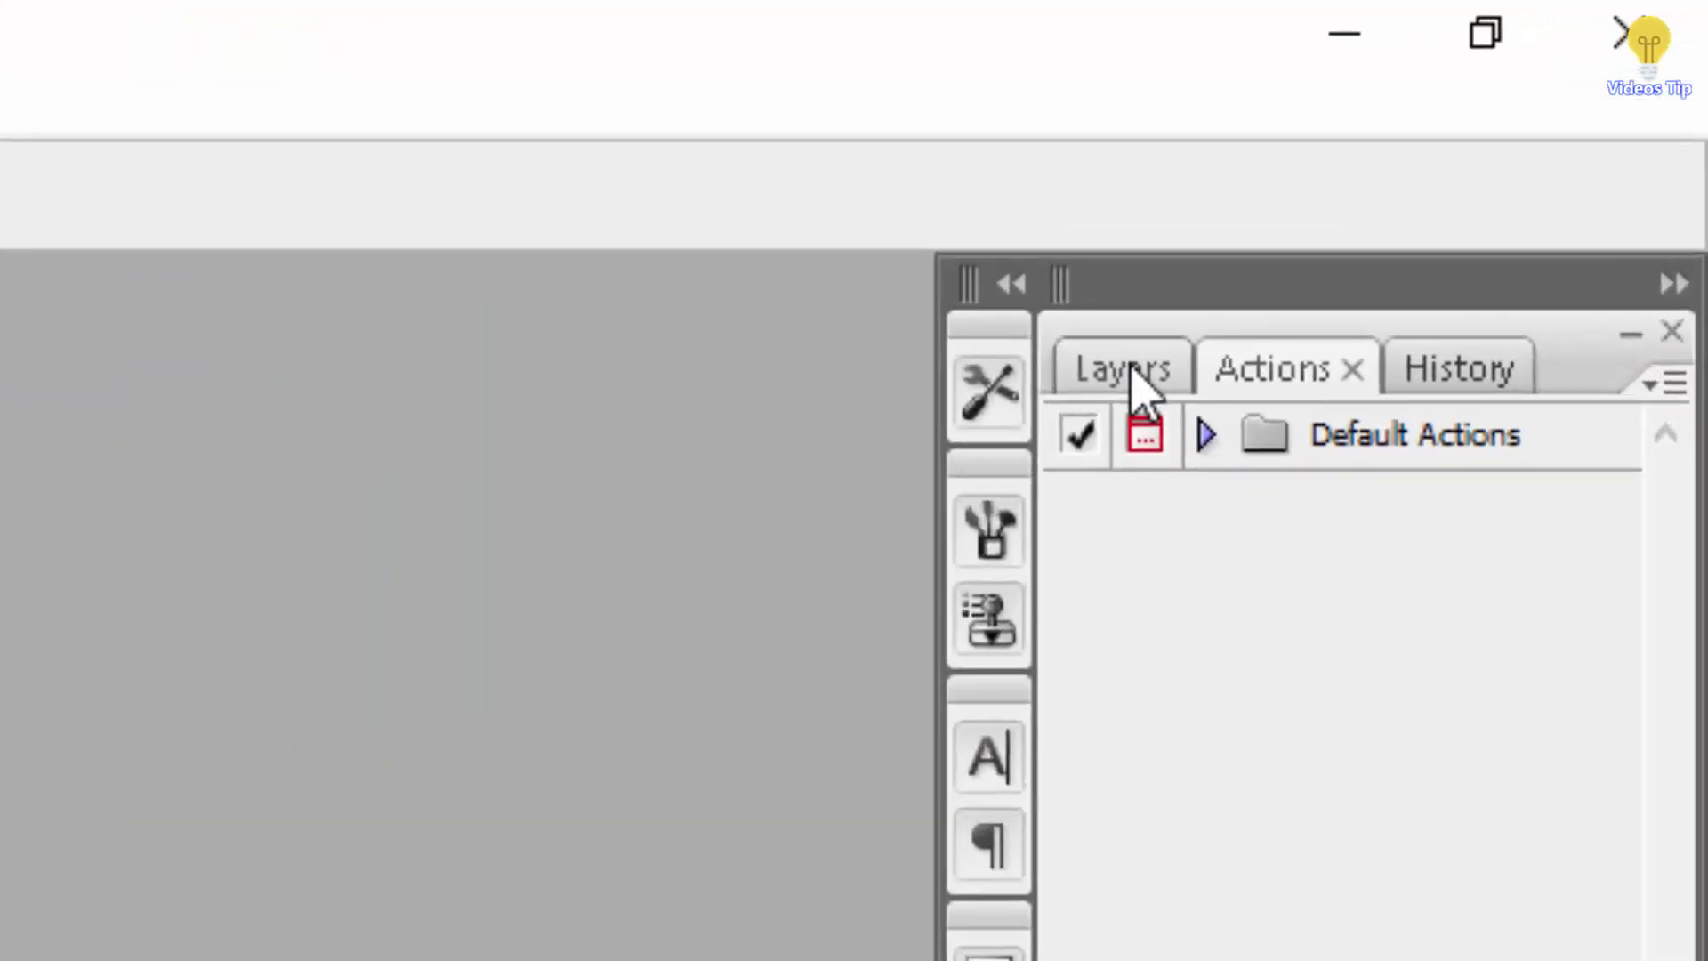
Look through the Layers, Actions and History panels, ending on Actions.
left_click(1085, 397)
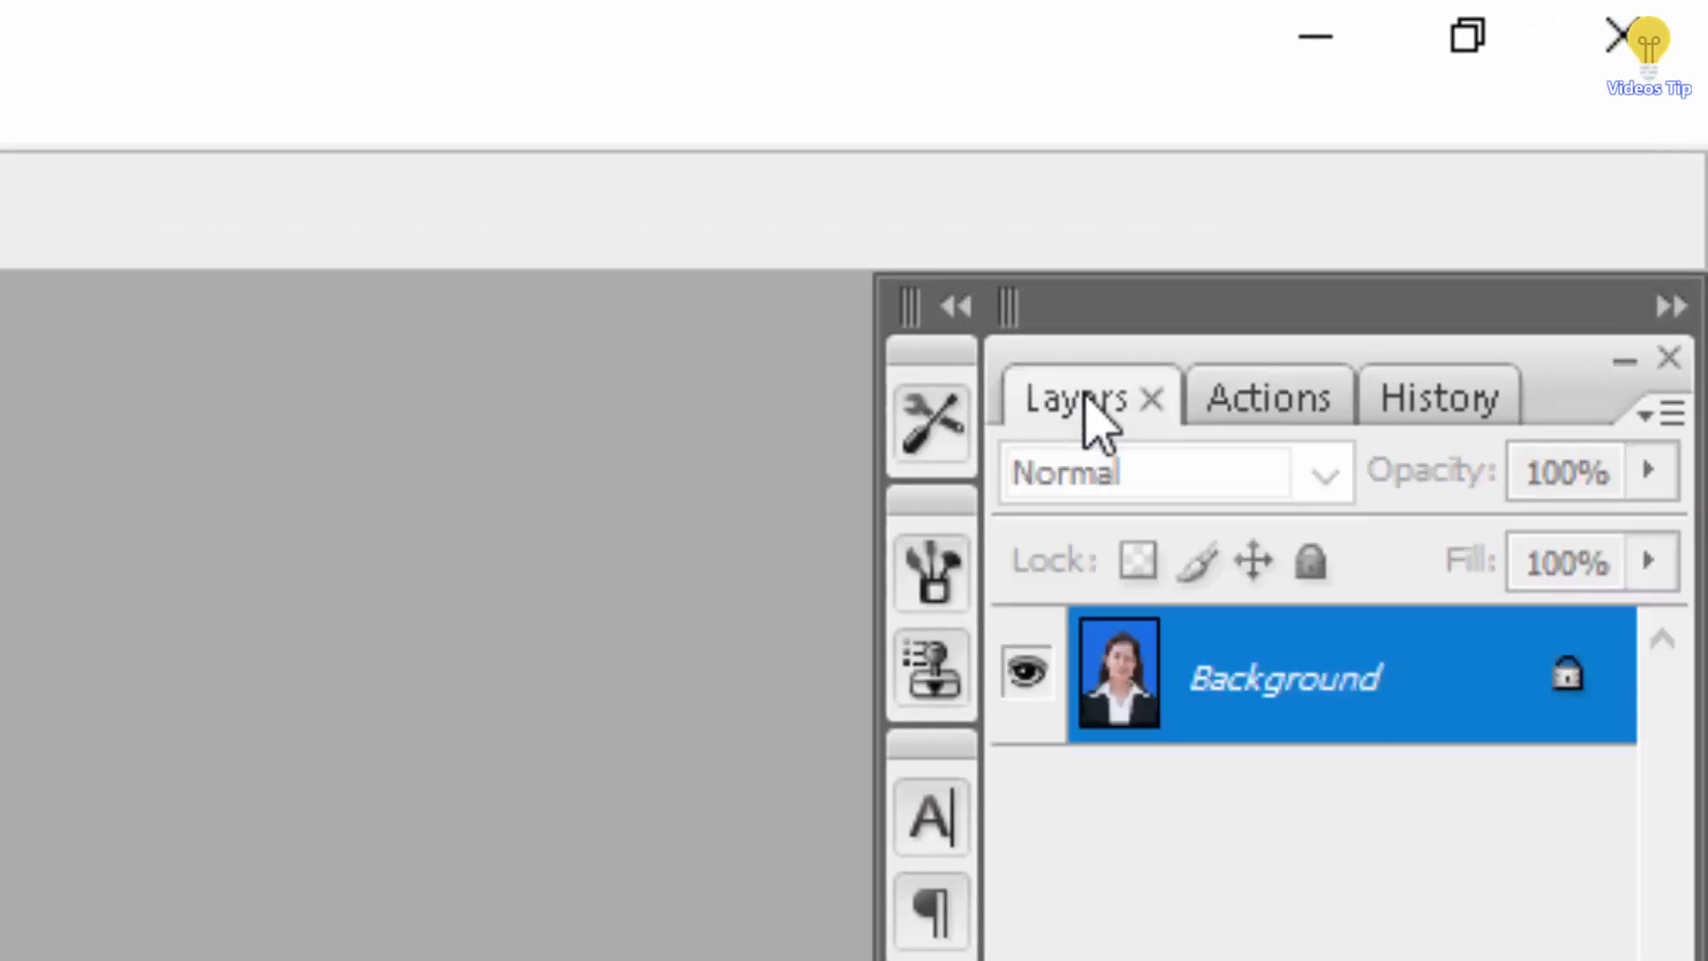
left_click(1272, 394)
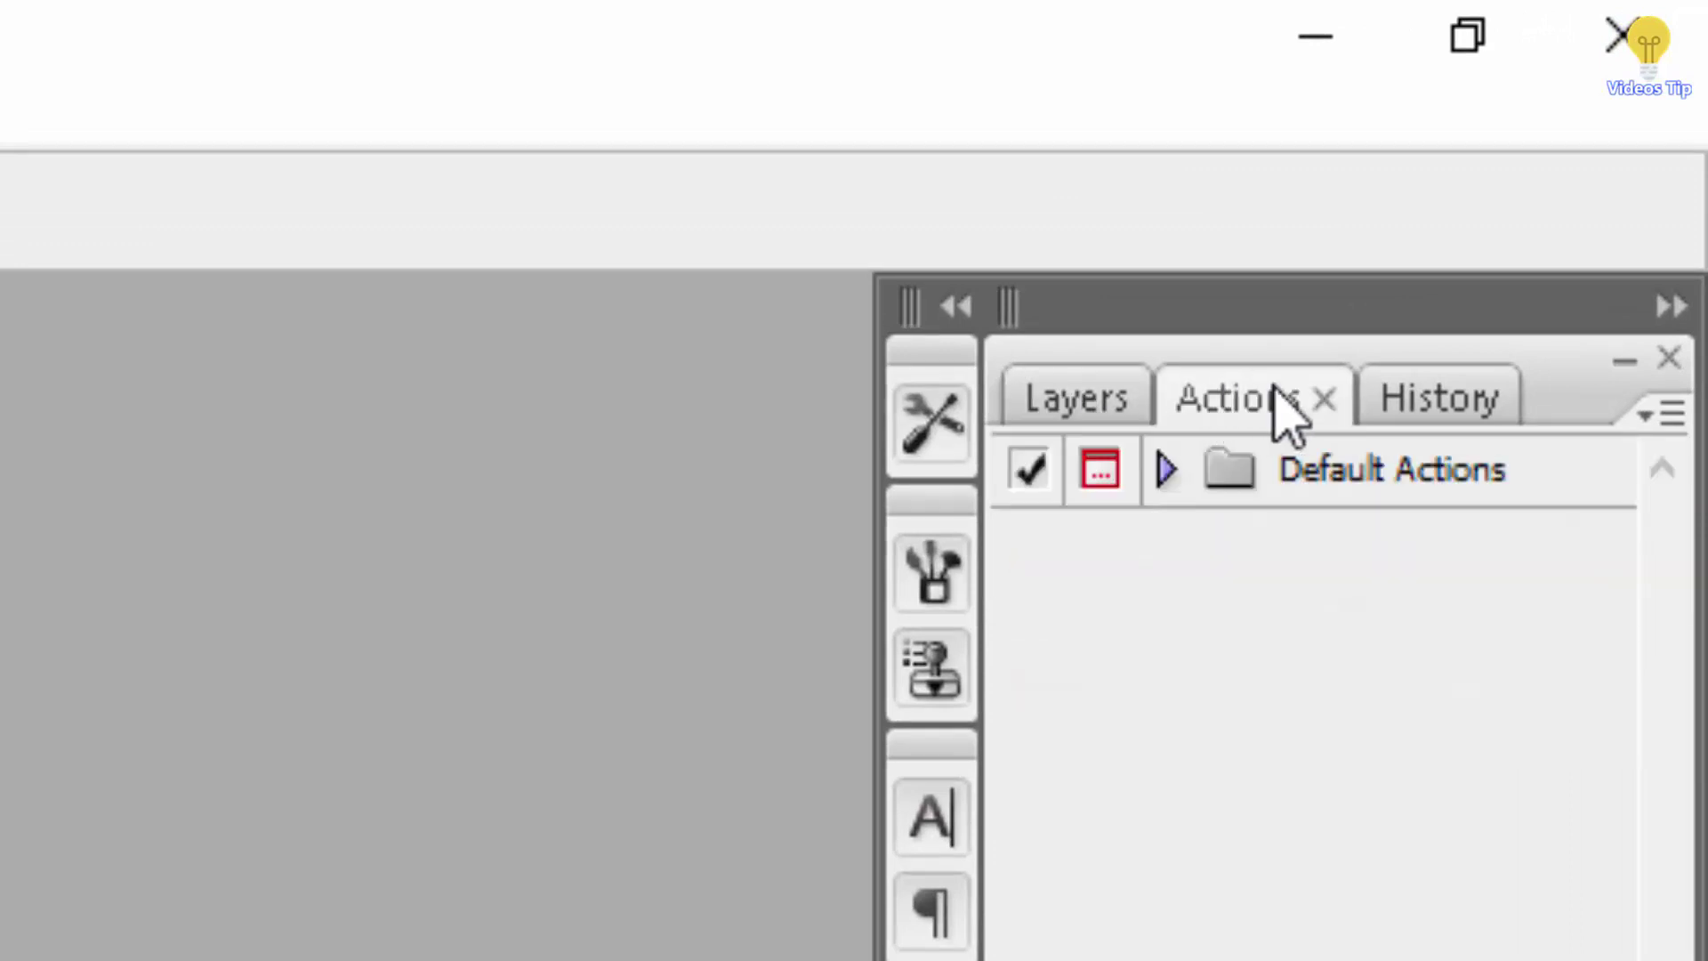
left_click(1436, 405)
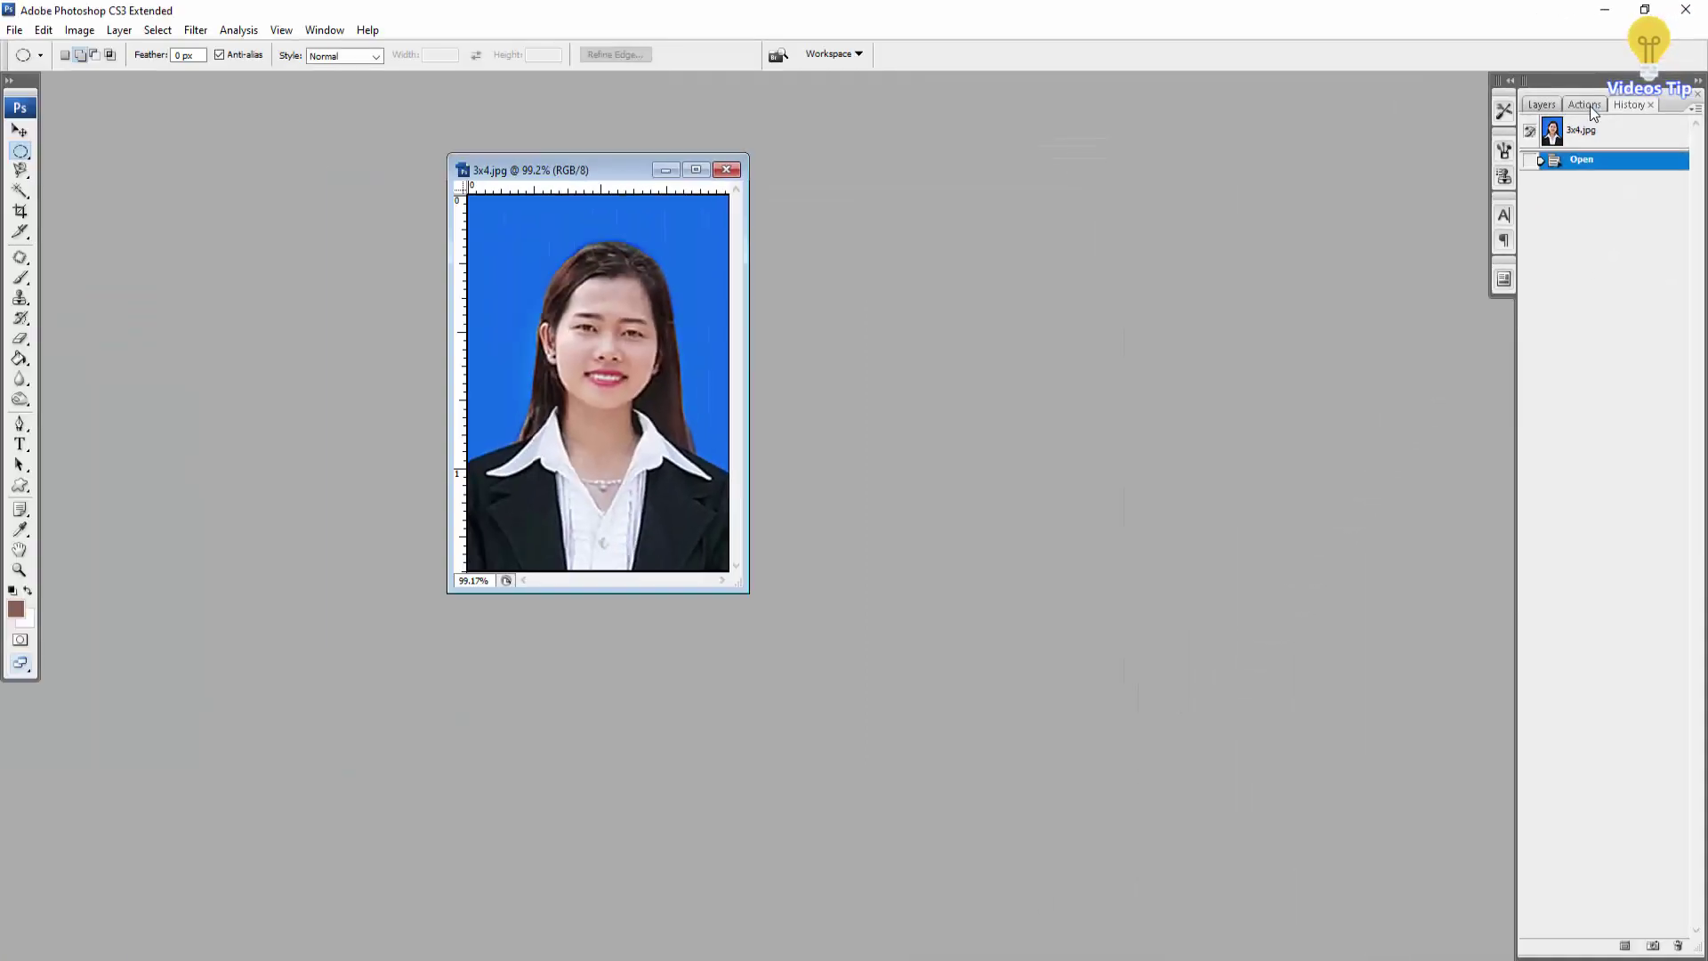
left_click(1588, 105)
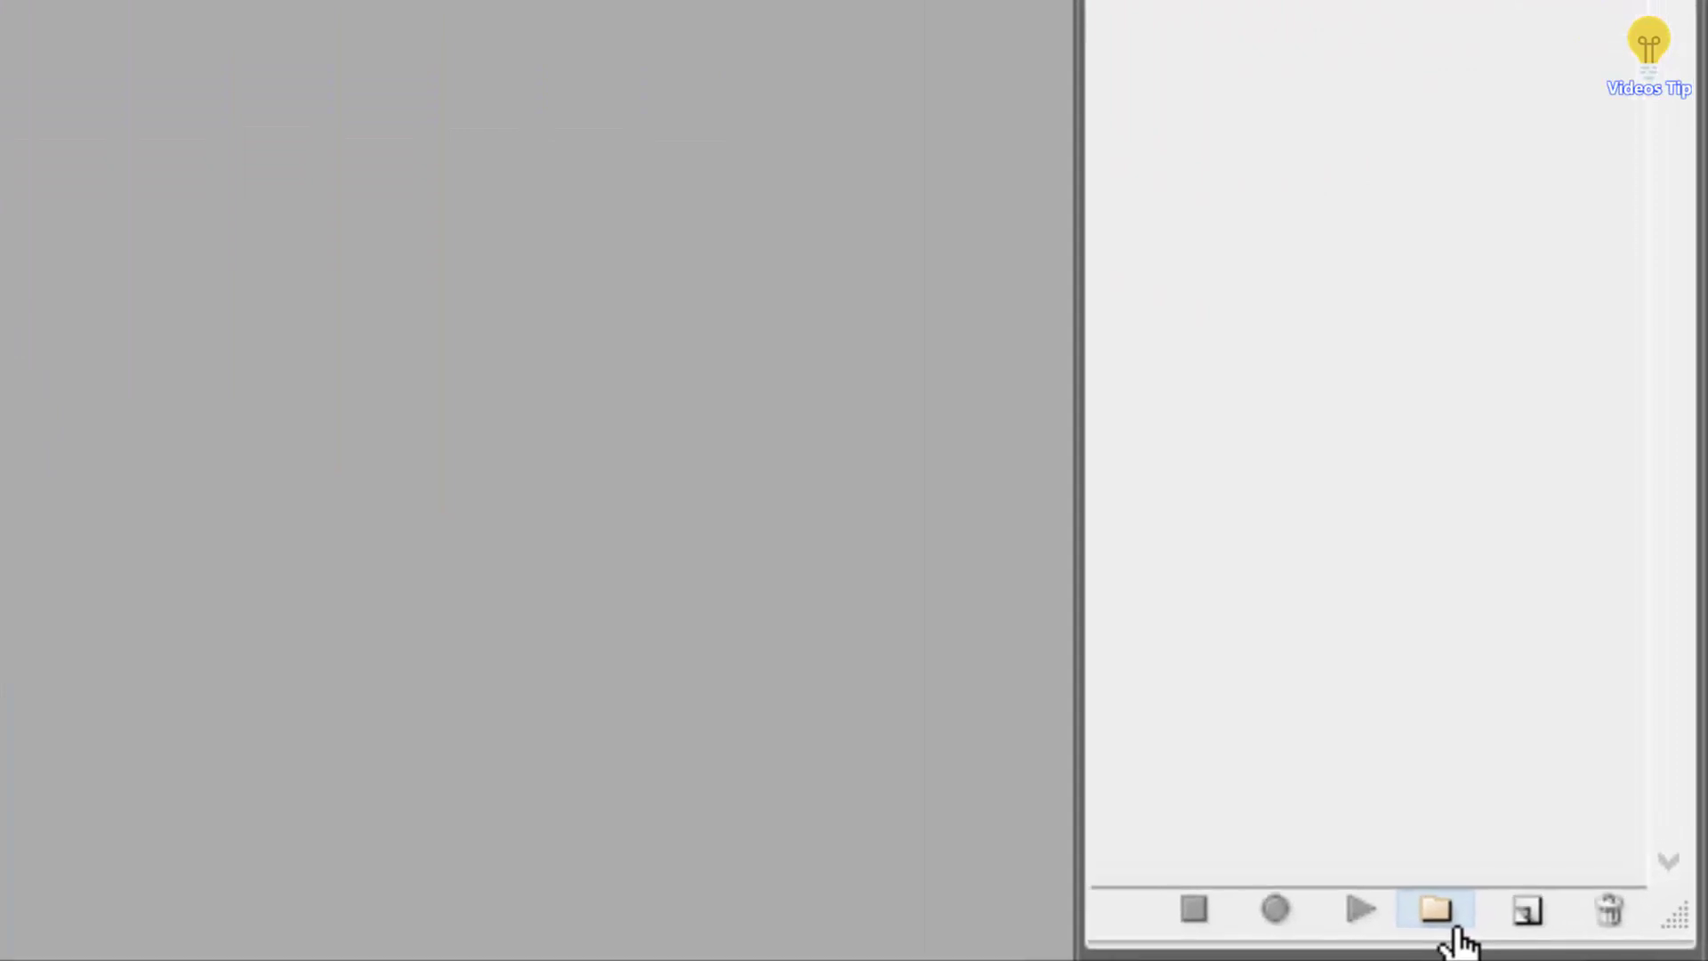
Create a new action set named 3x4.
left_click(1453, 929)
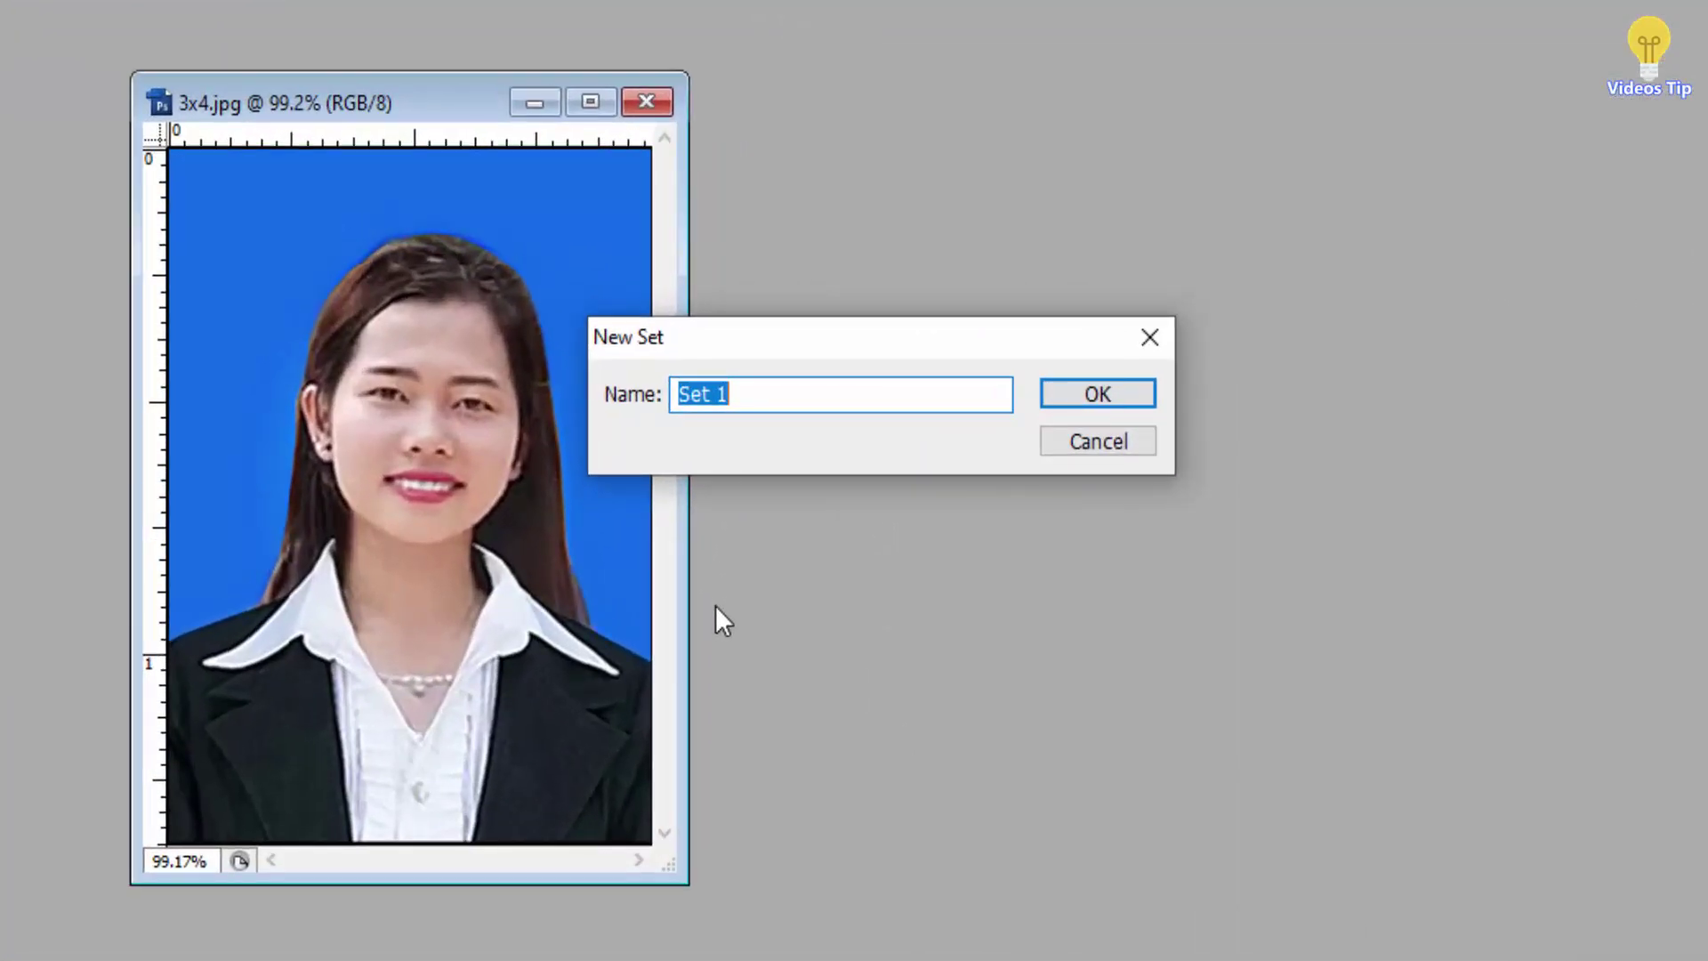
type("3x4")
left_click(1108, 391)
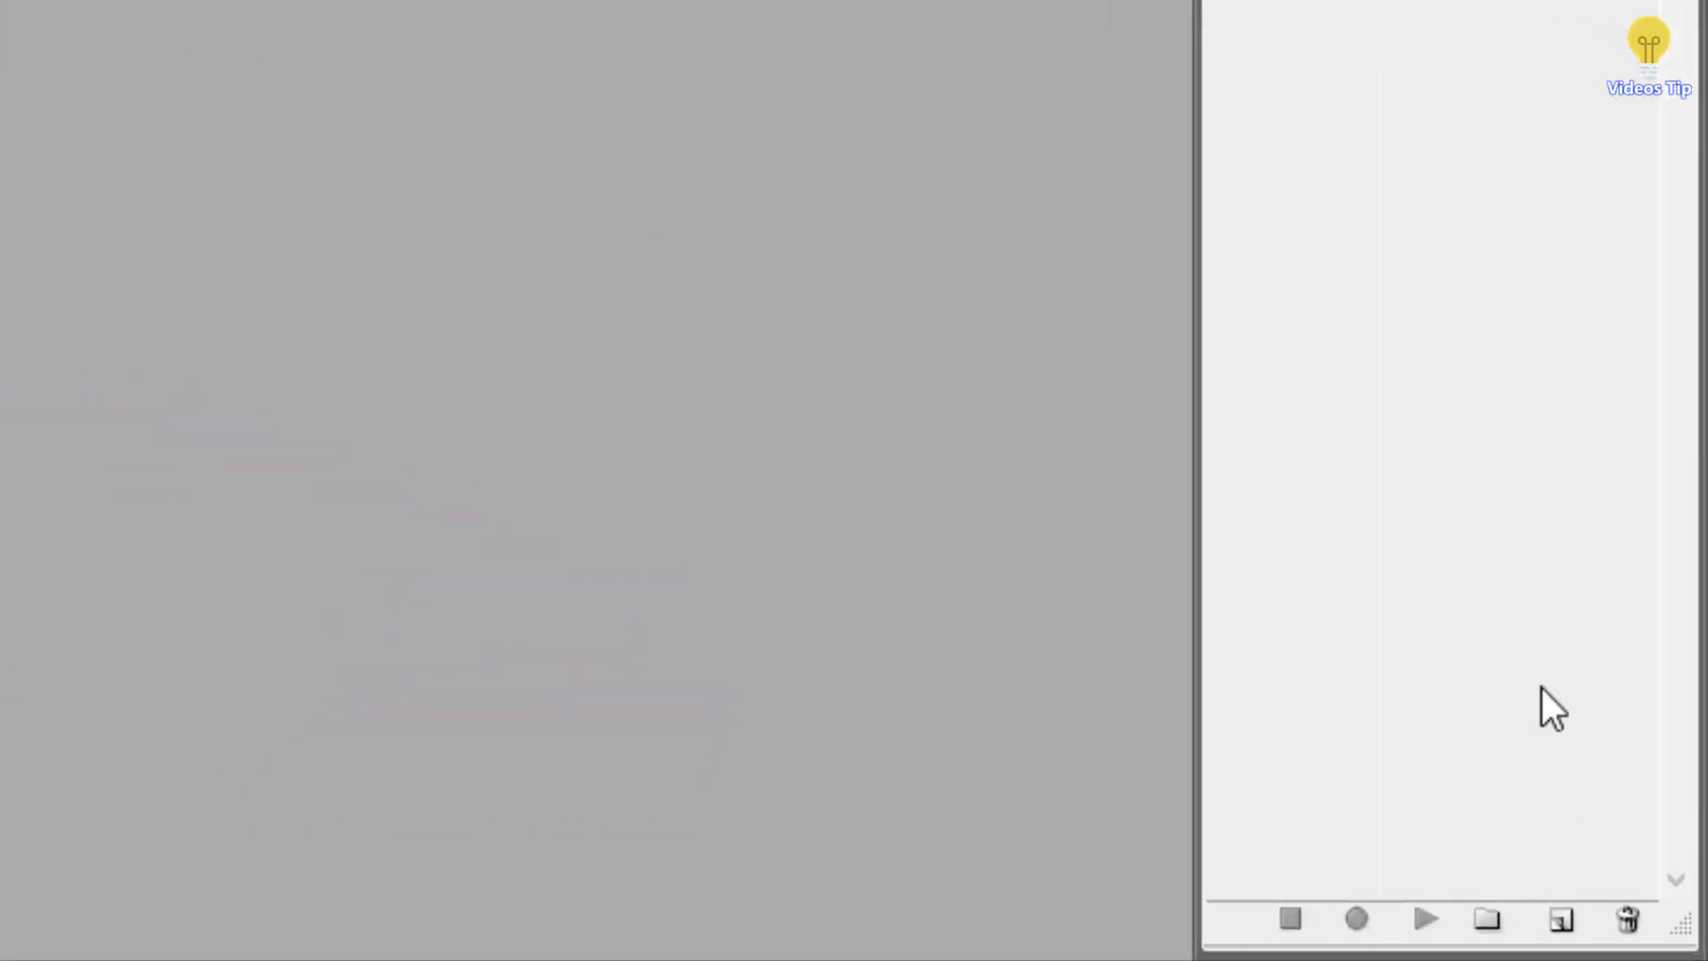
Create an action named 3x4 with a function-key shortcut and start recording it.
left_click(1543, 913)
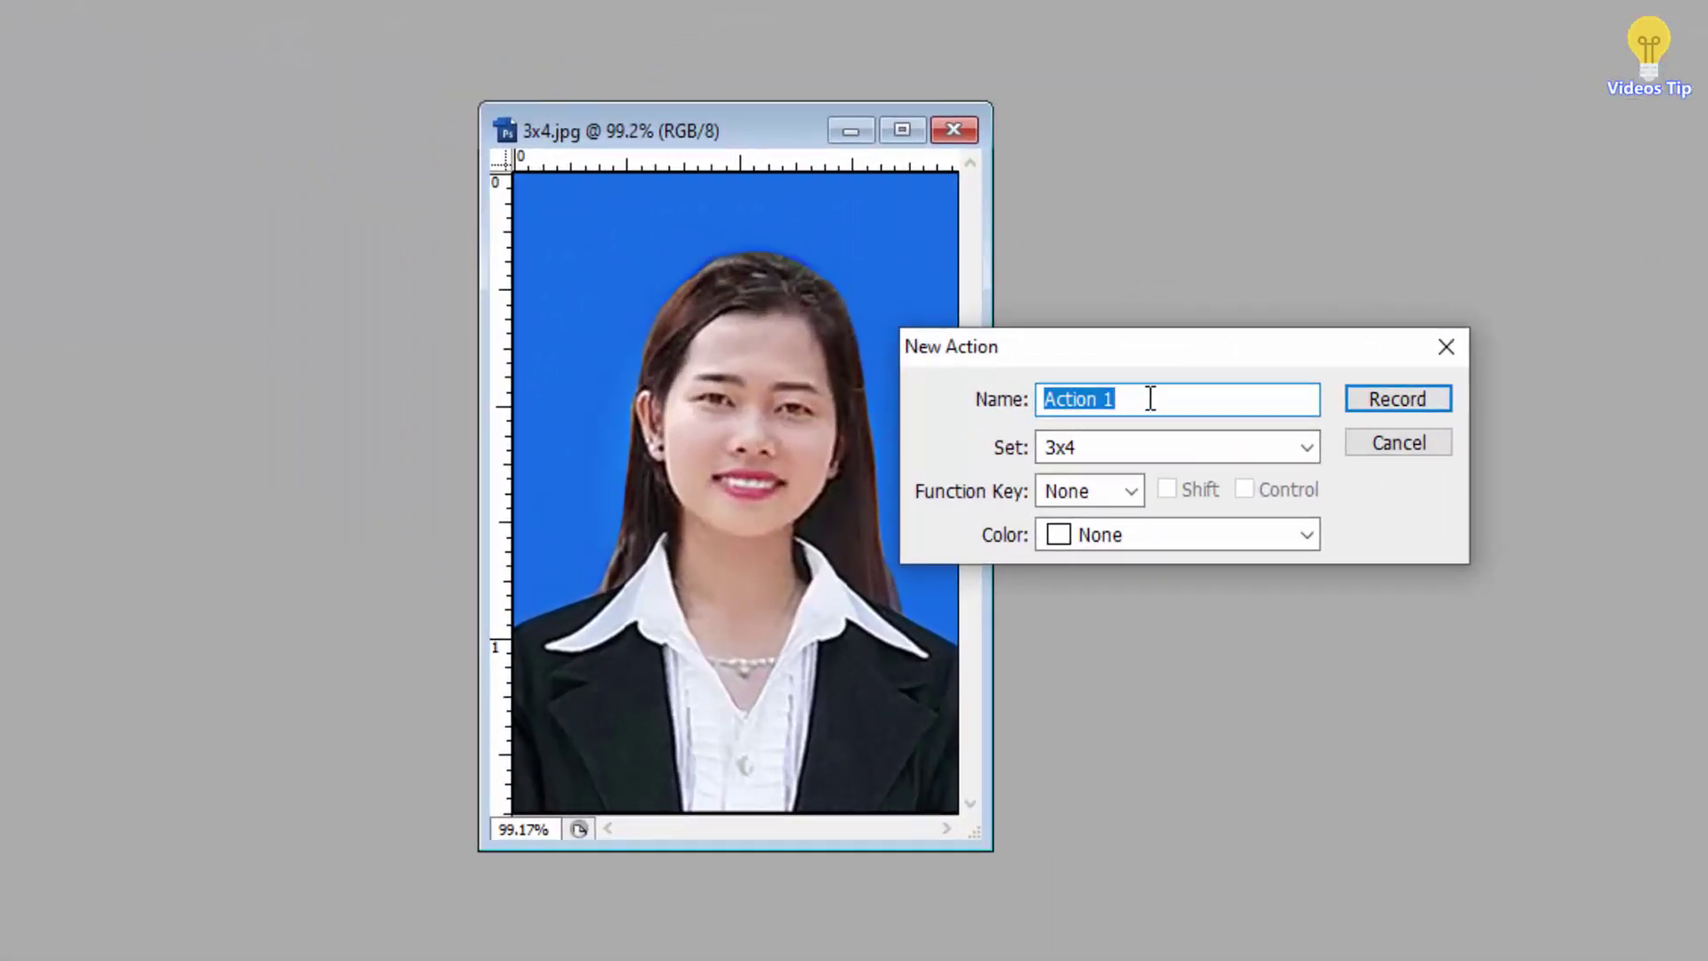
type("3x")
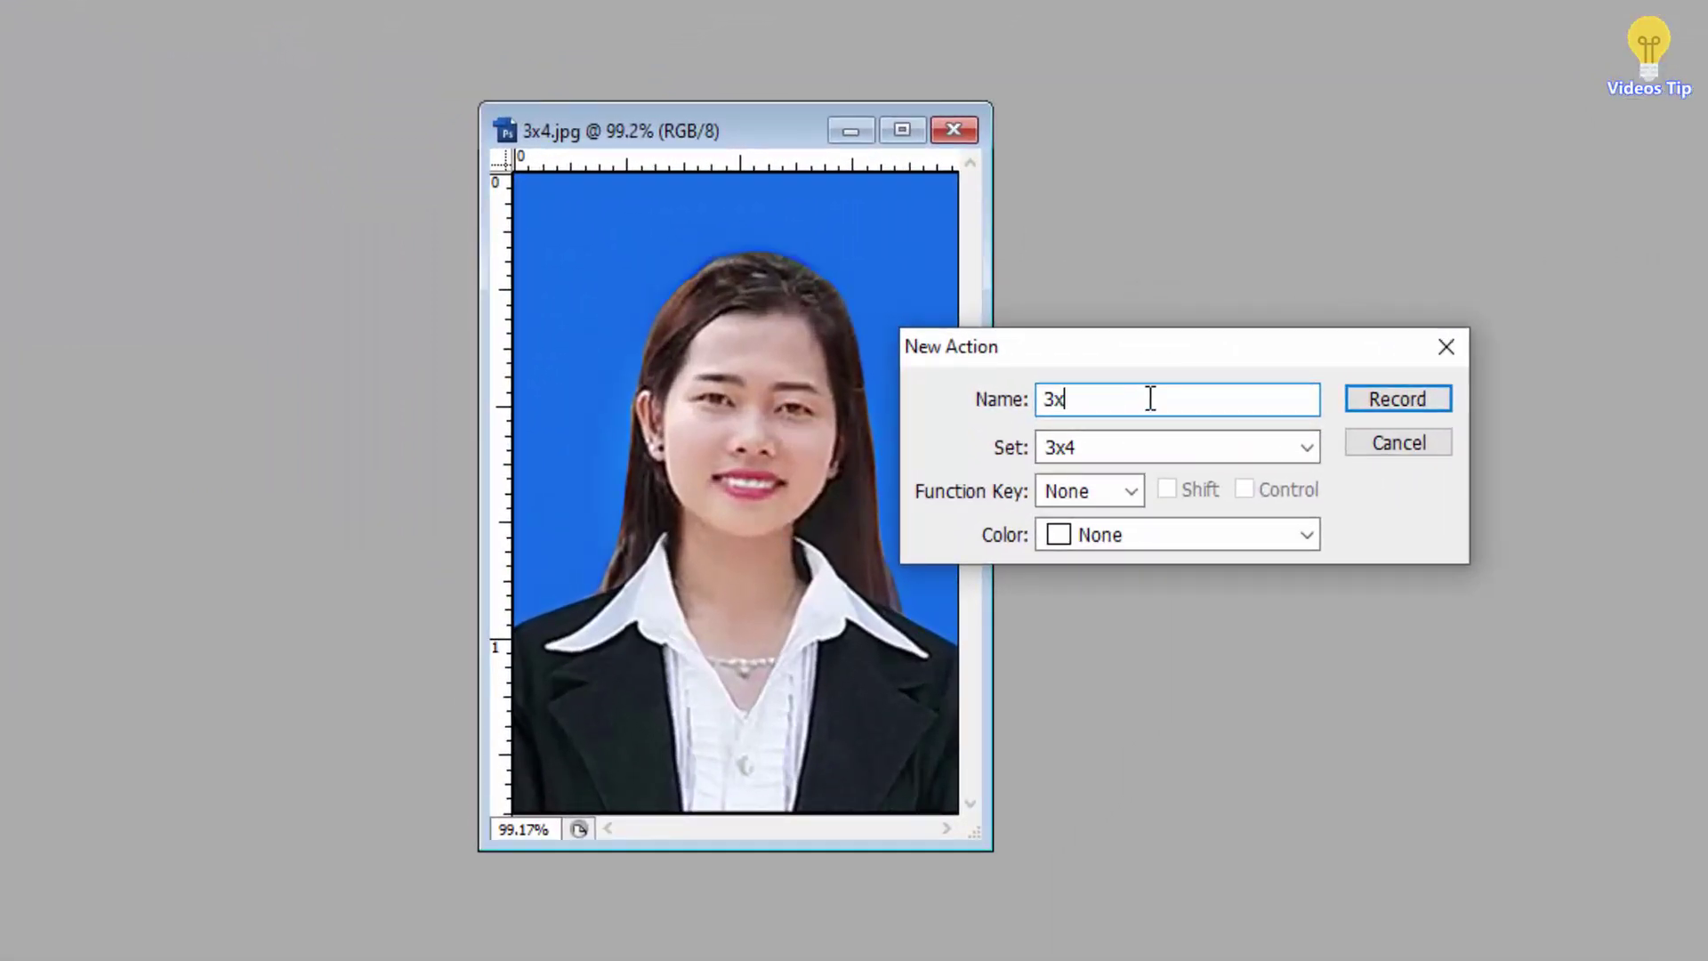
type("4")
left_click(1130, 491)
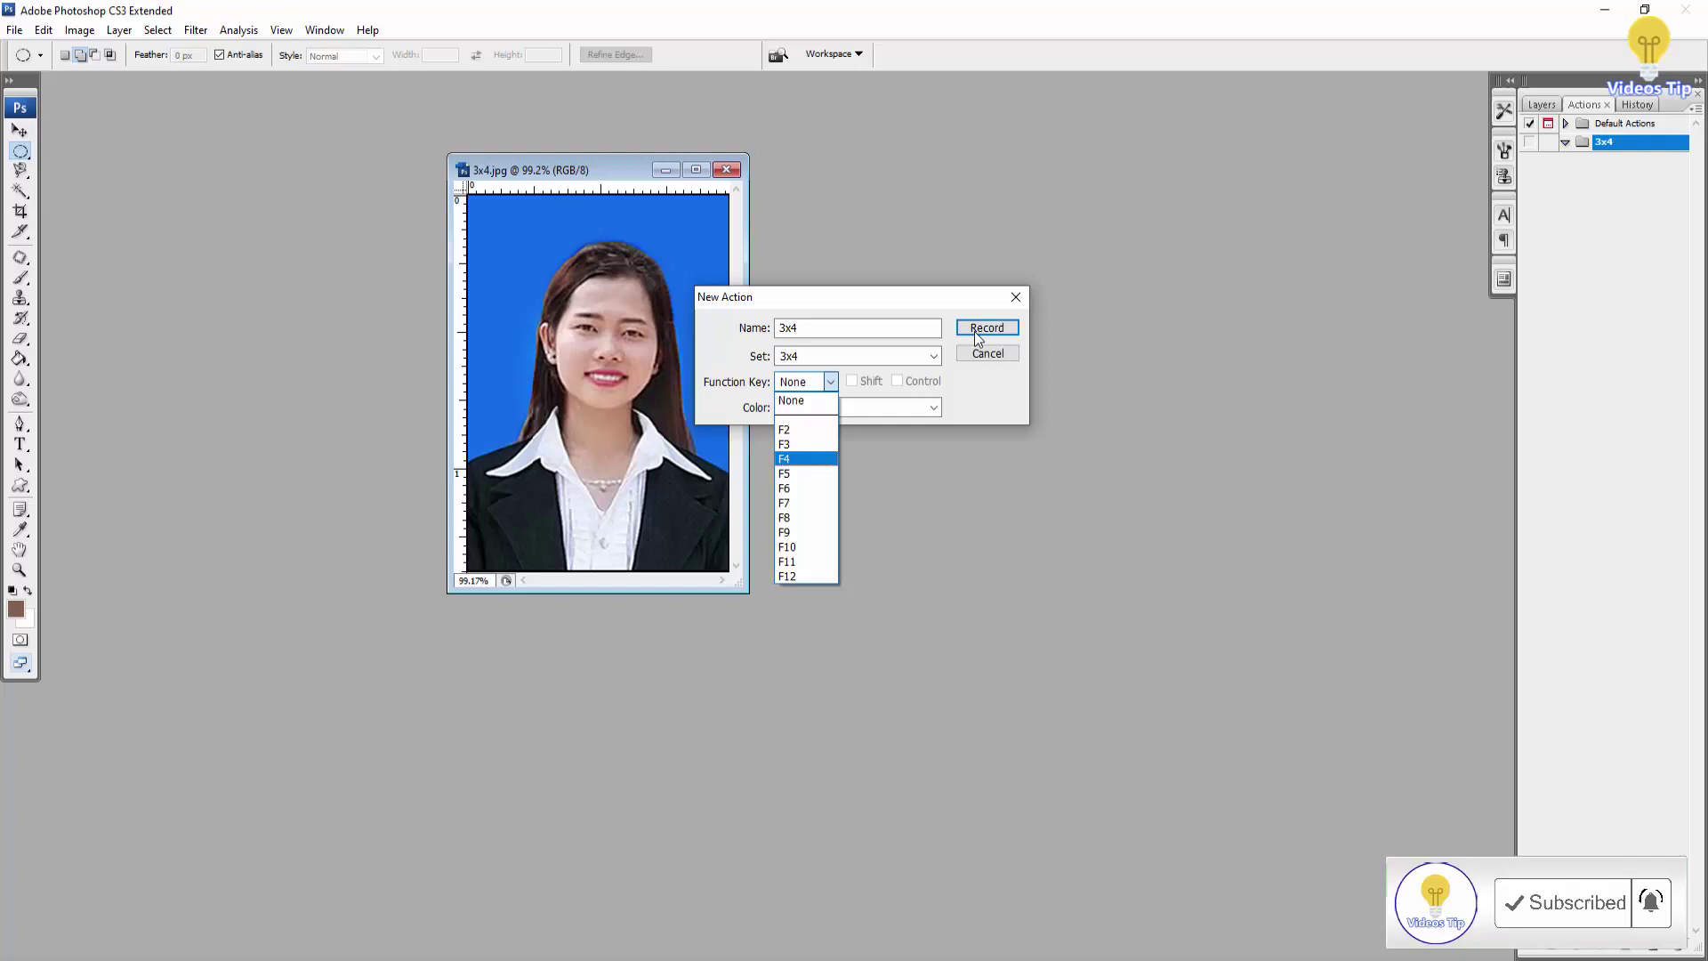
left_click(977, 329)
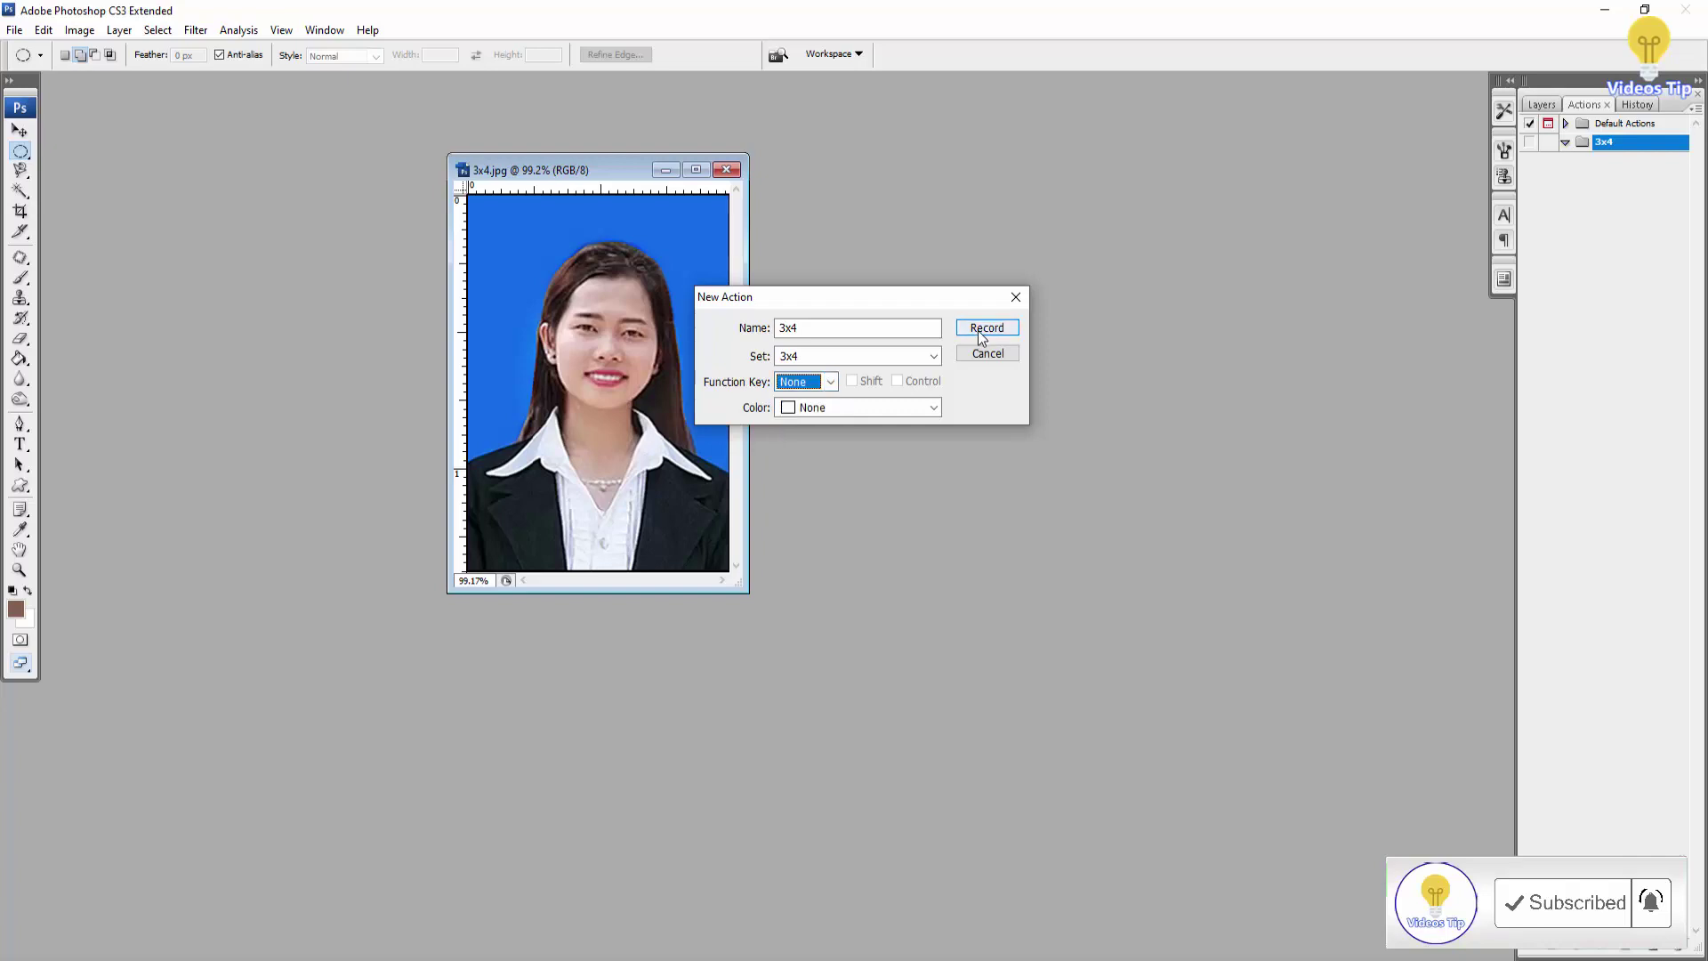
left_click(984, 333)
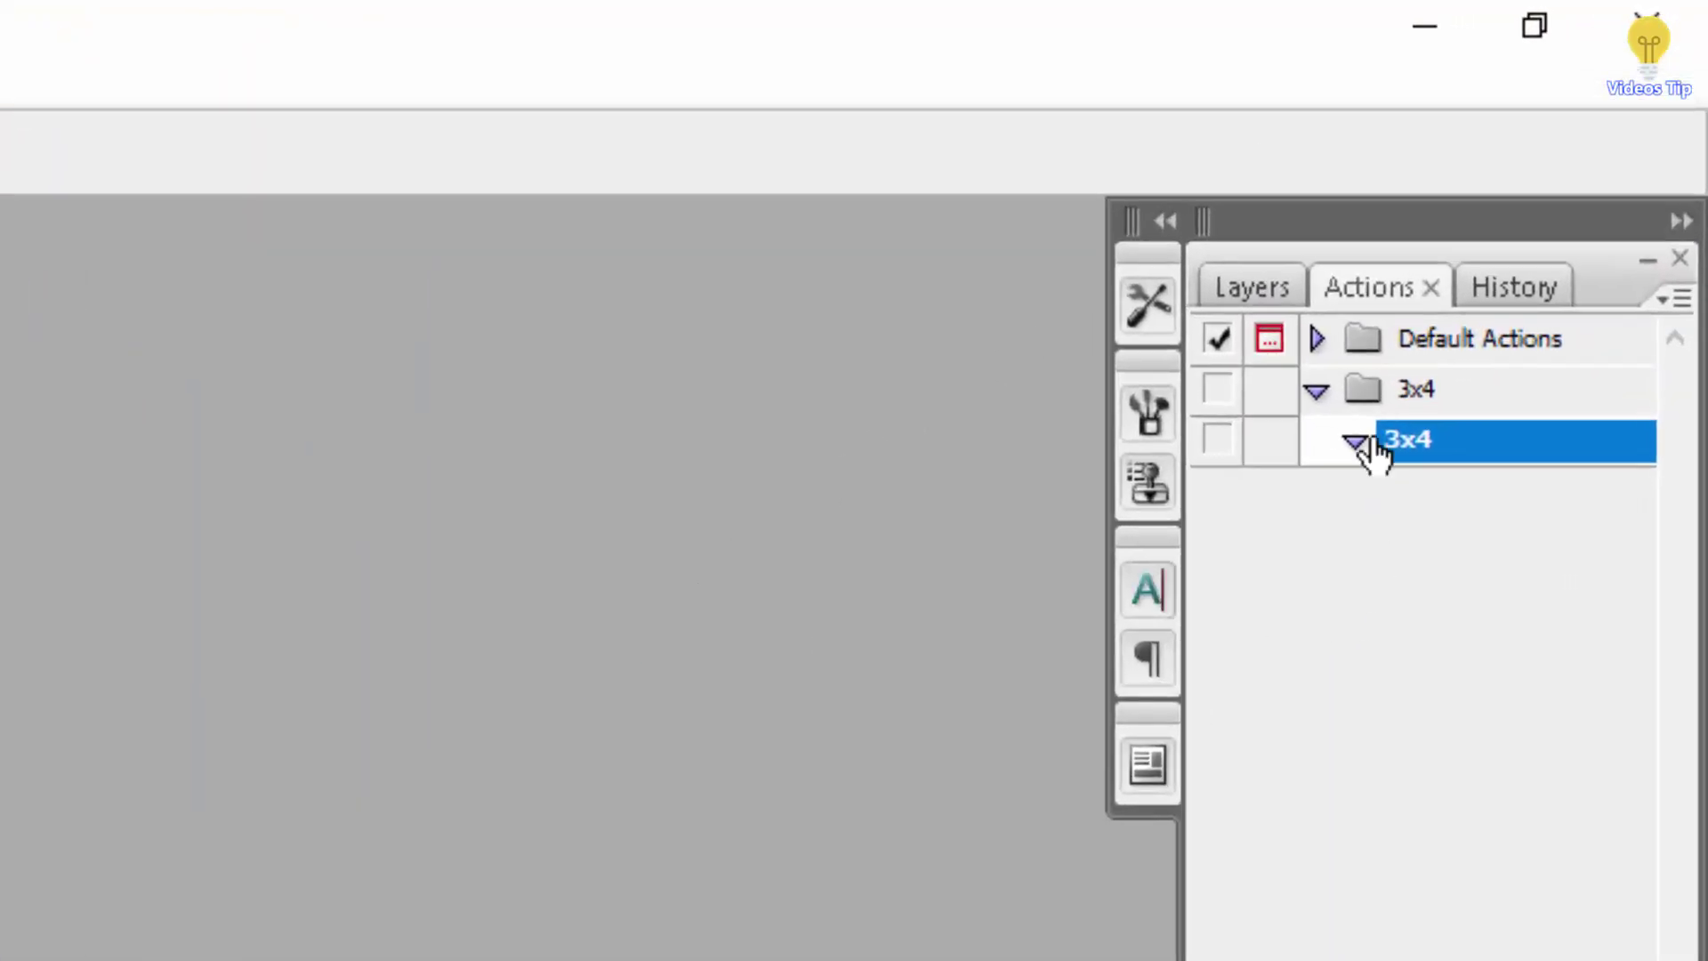
Convert the locked Background layer into an unlocked Layer 0.
left_click(1251, 290)
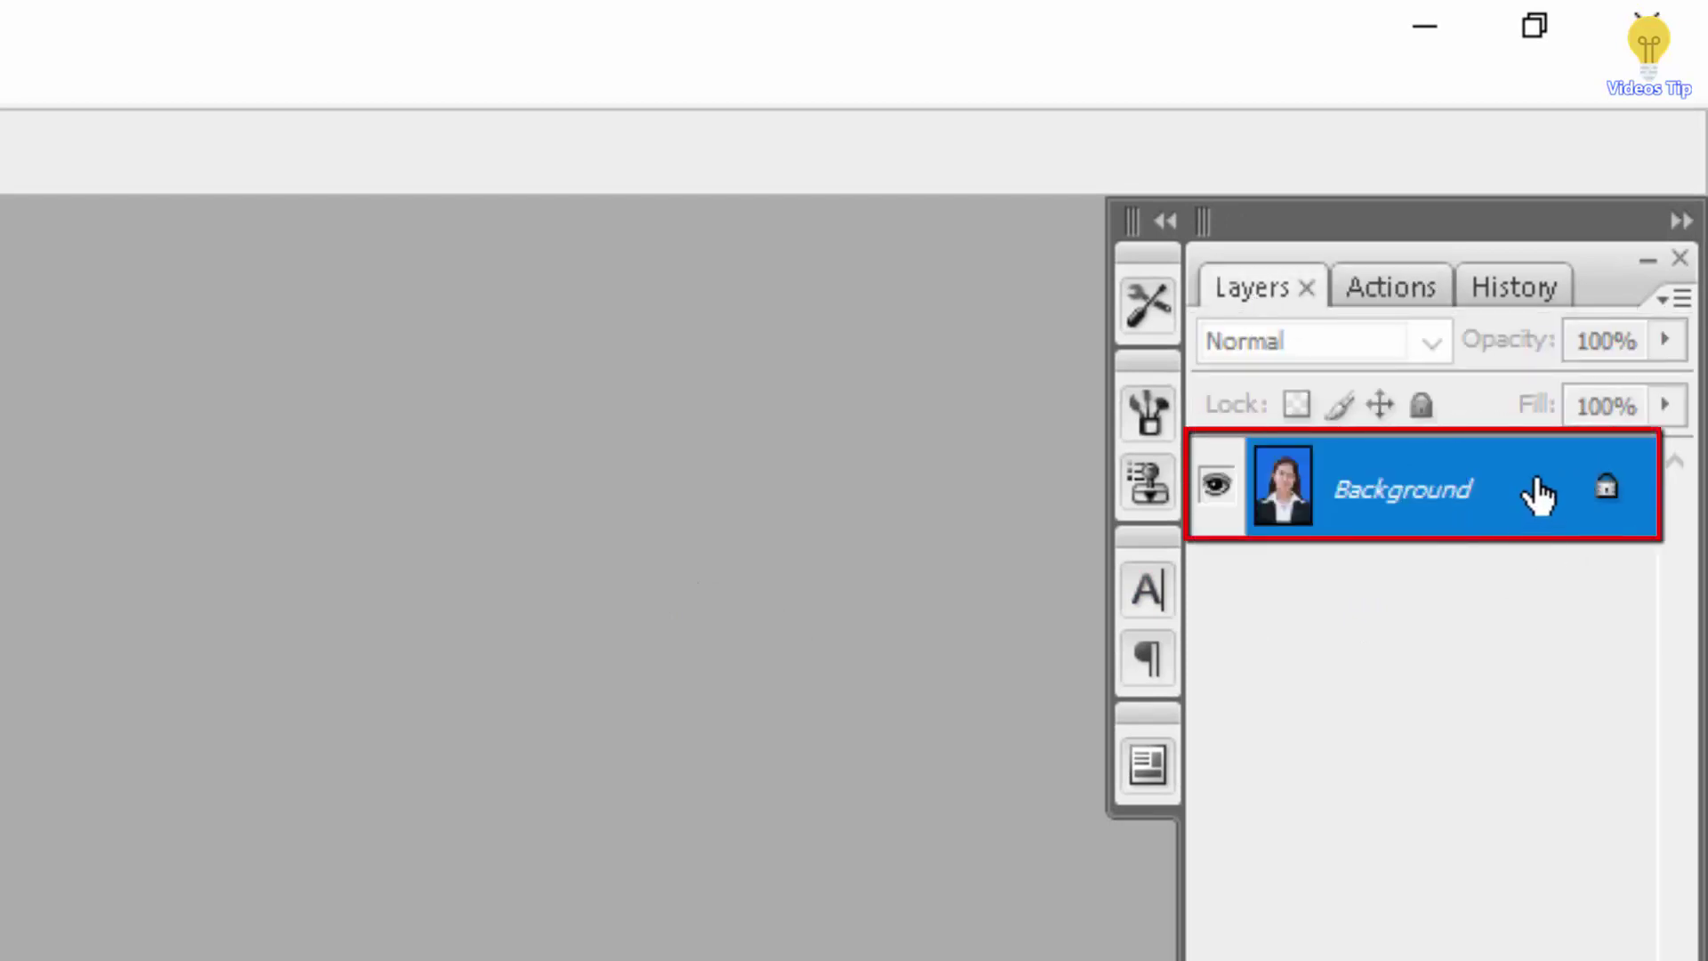
double_click(1279, 525)
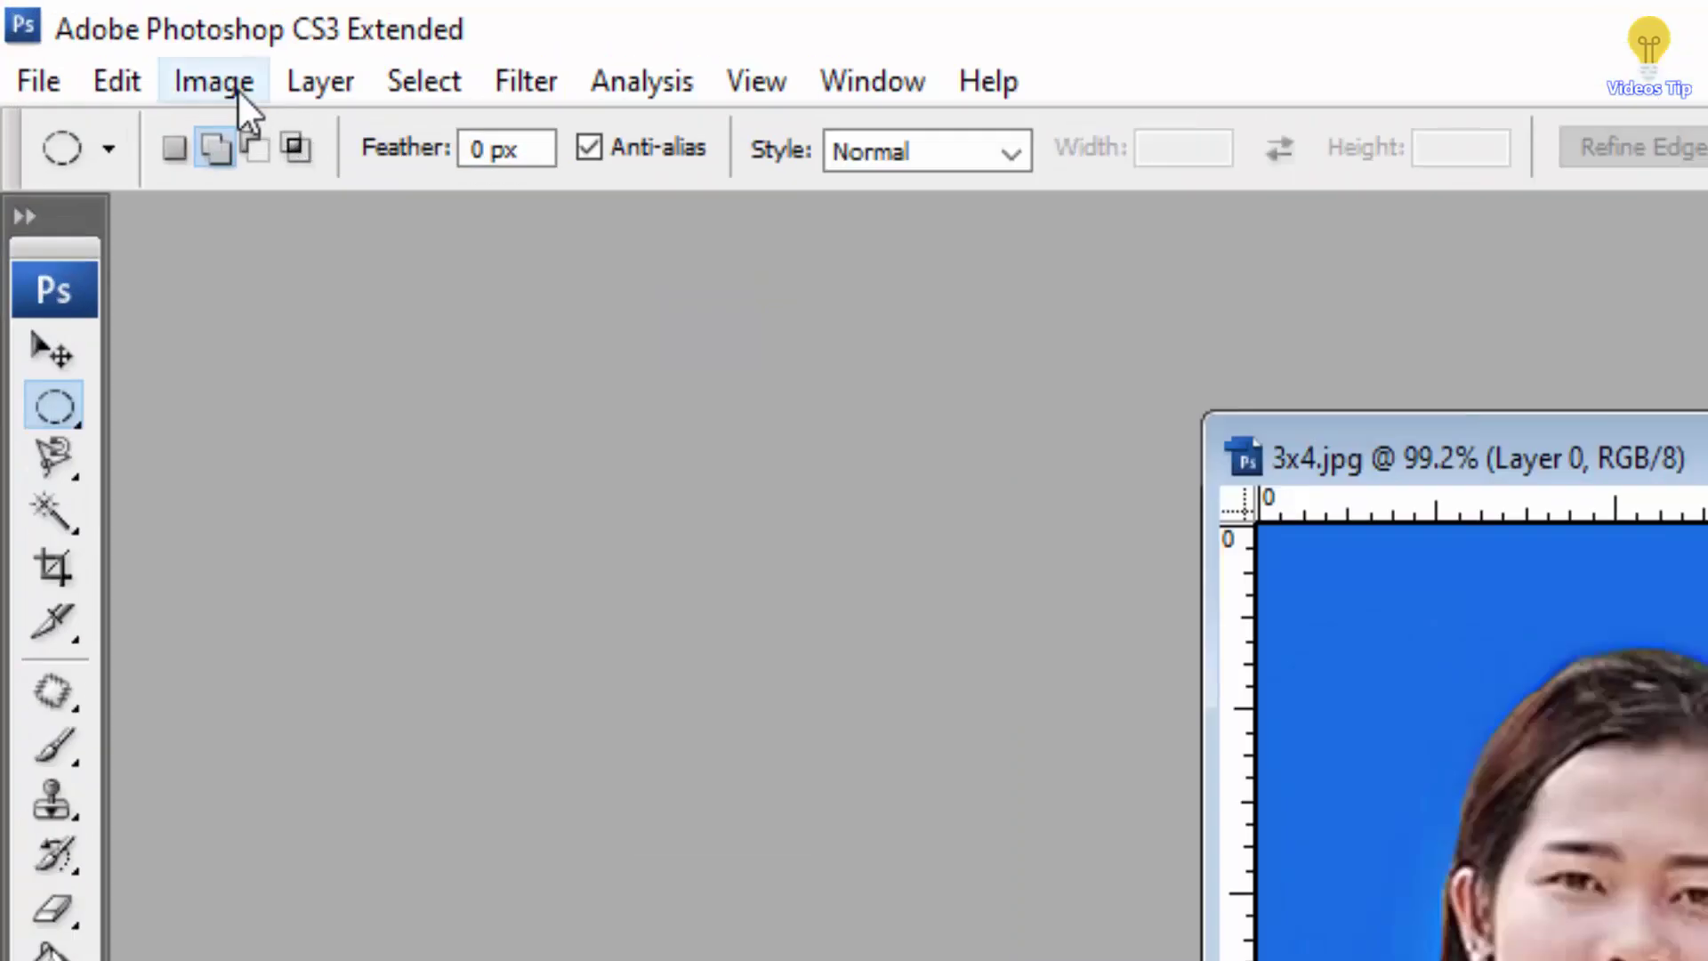
Set the canvas to 15 cm wide and 10 cm high, then maximize the document window.
left_click(79, 30)
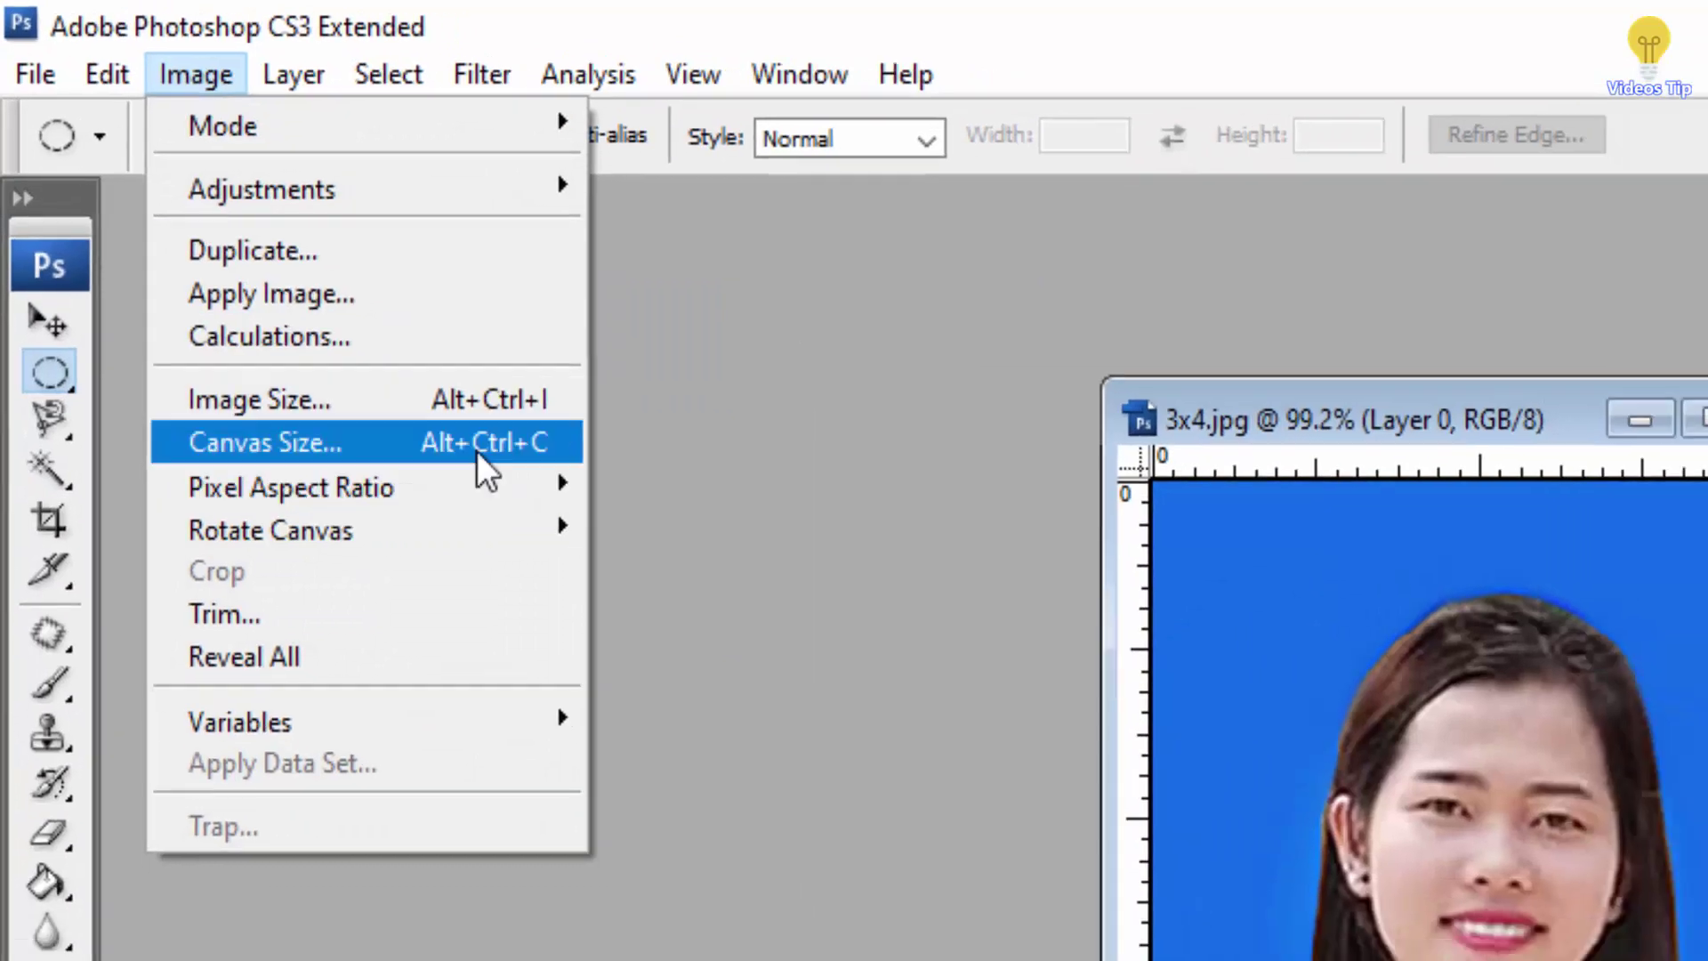
left_click(518, 489)
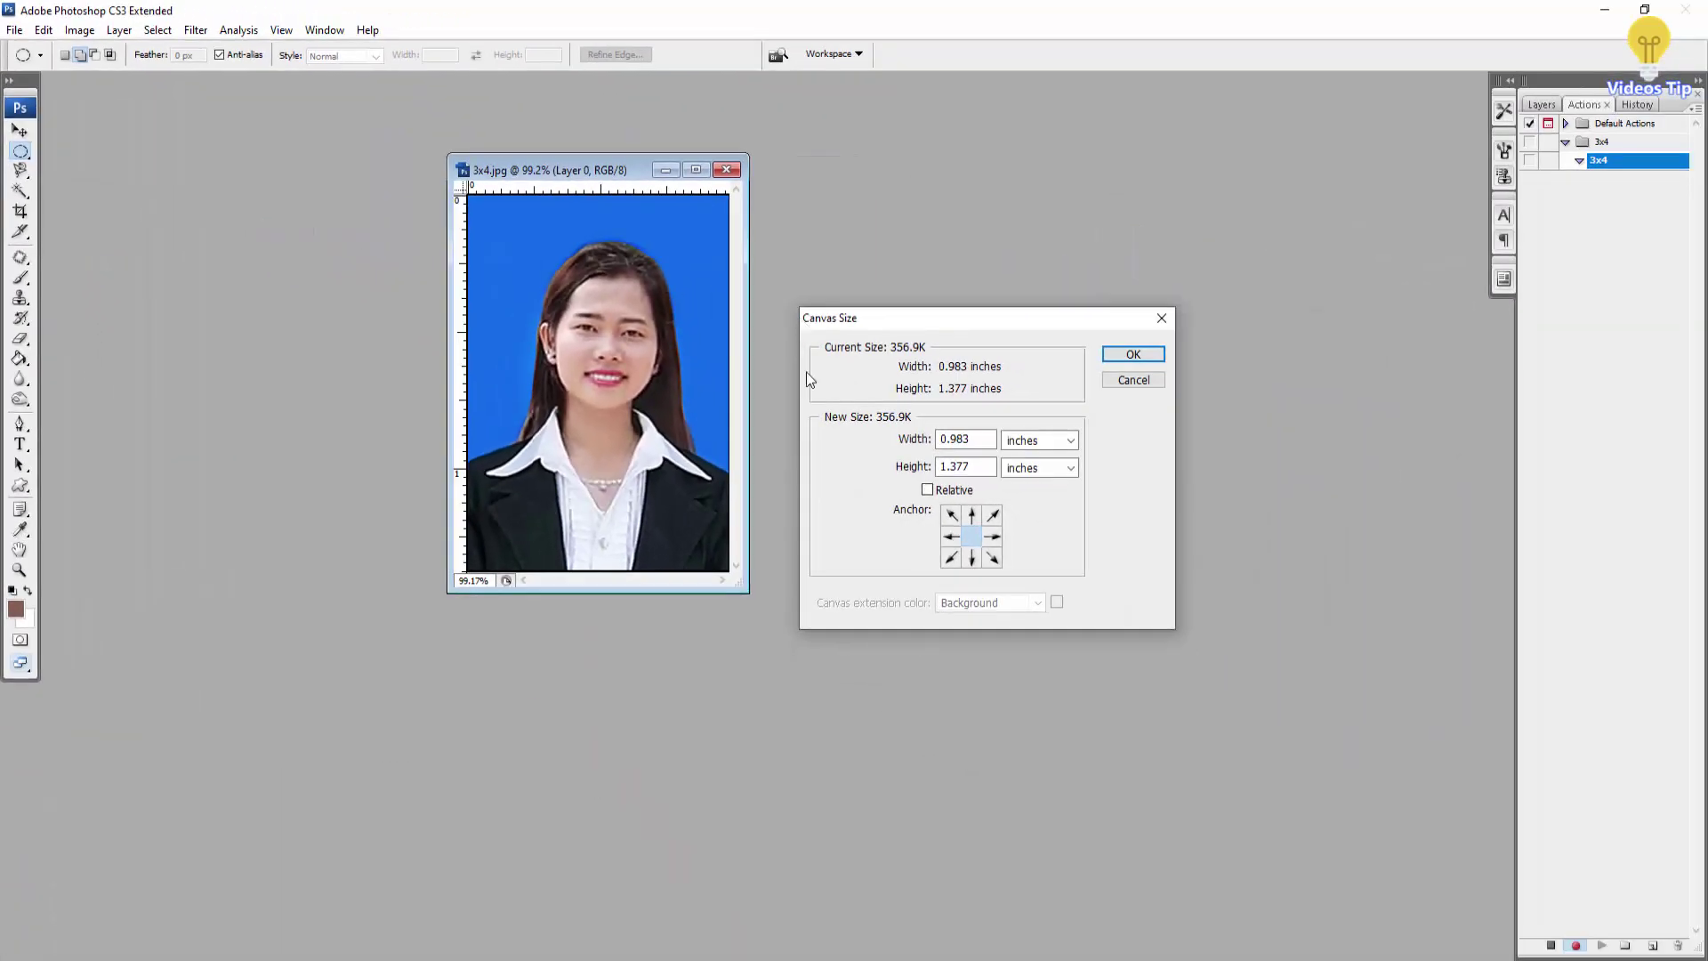
left_click(1172, 328)
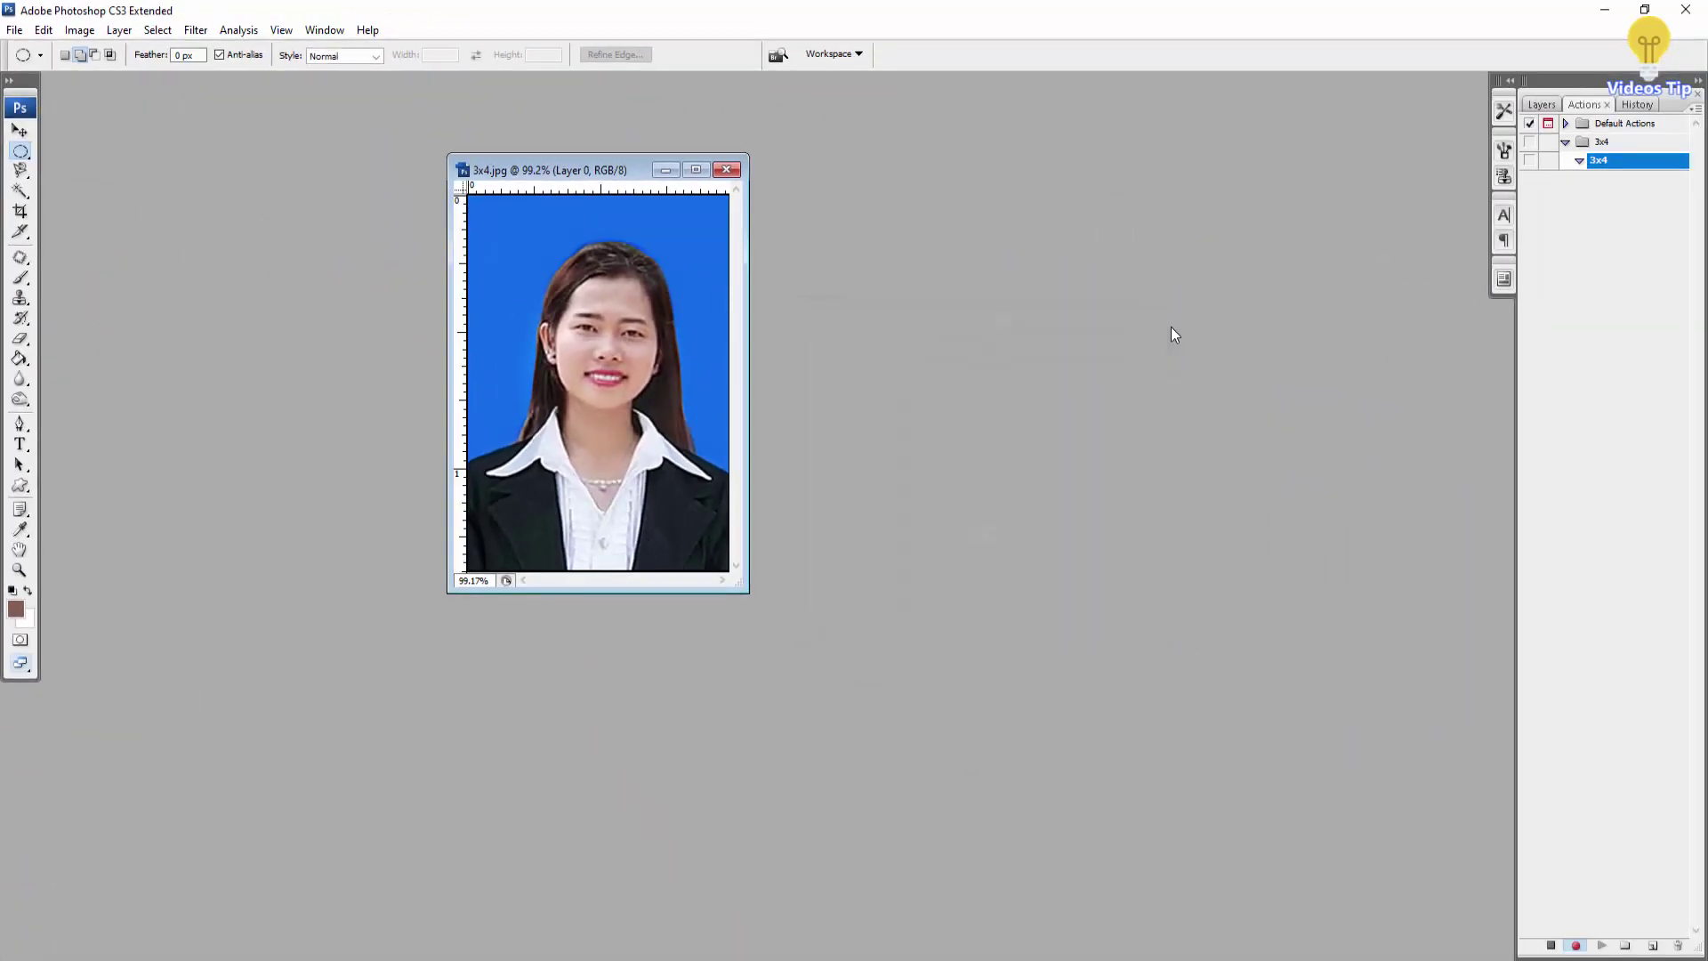
key("ctrl+alt+c")
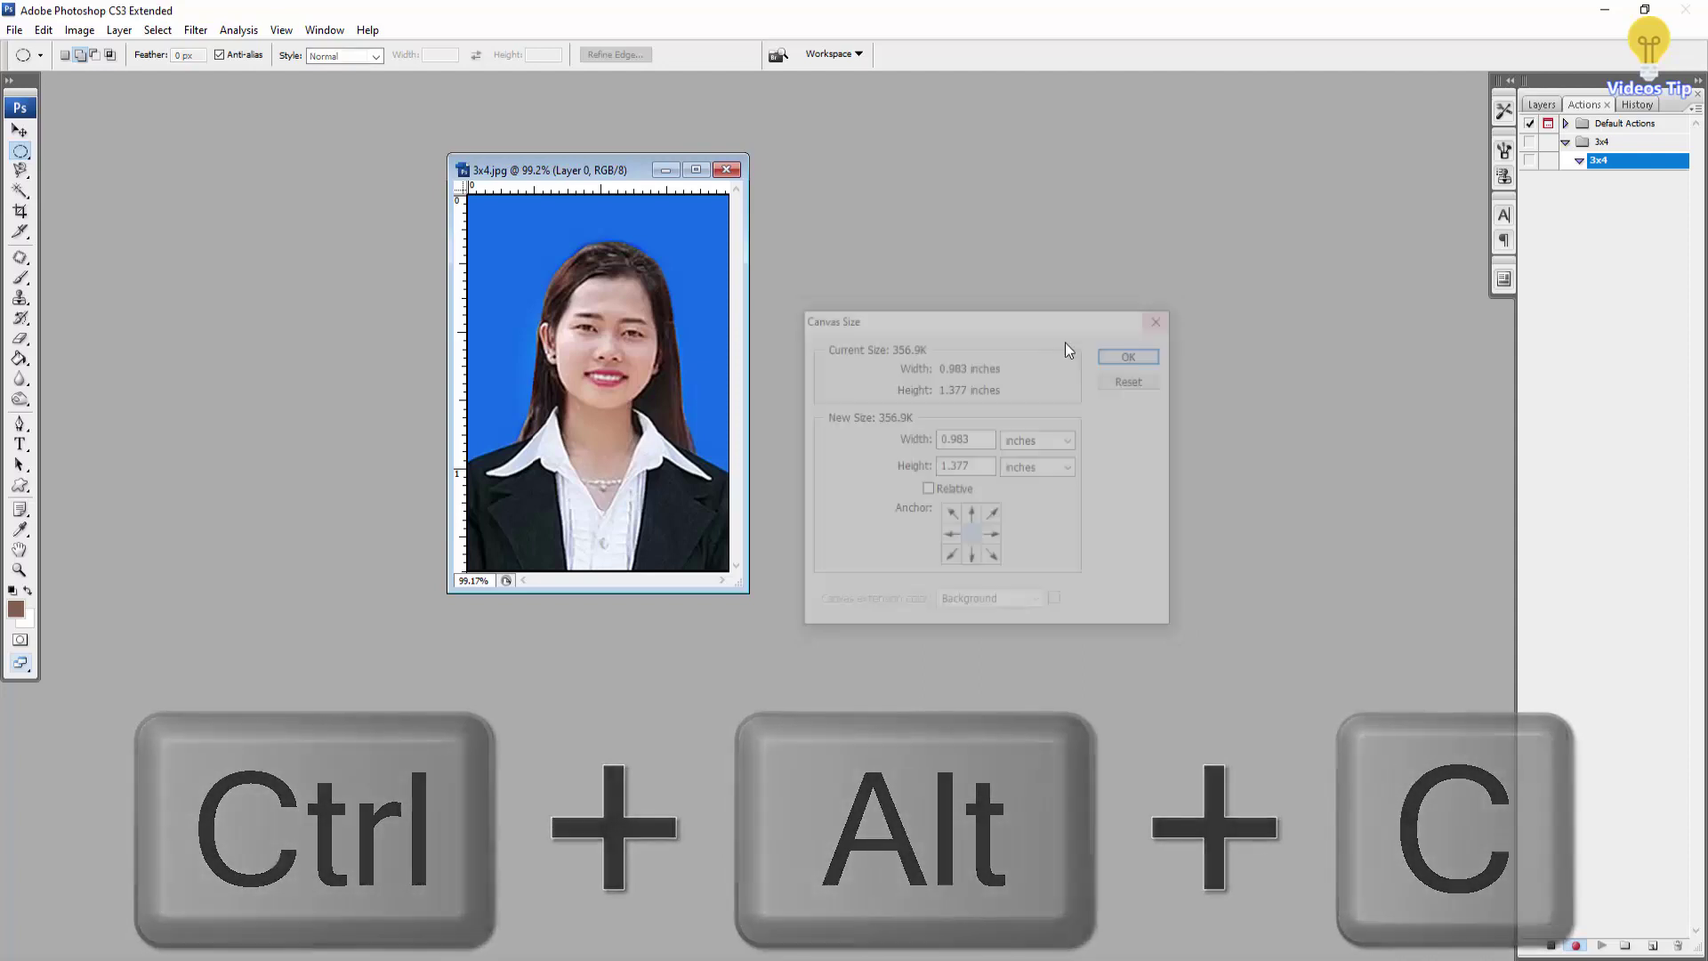
left_click(1032, 441)
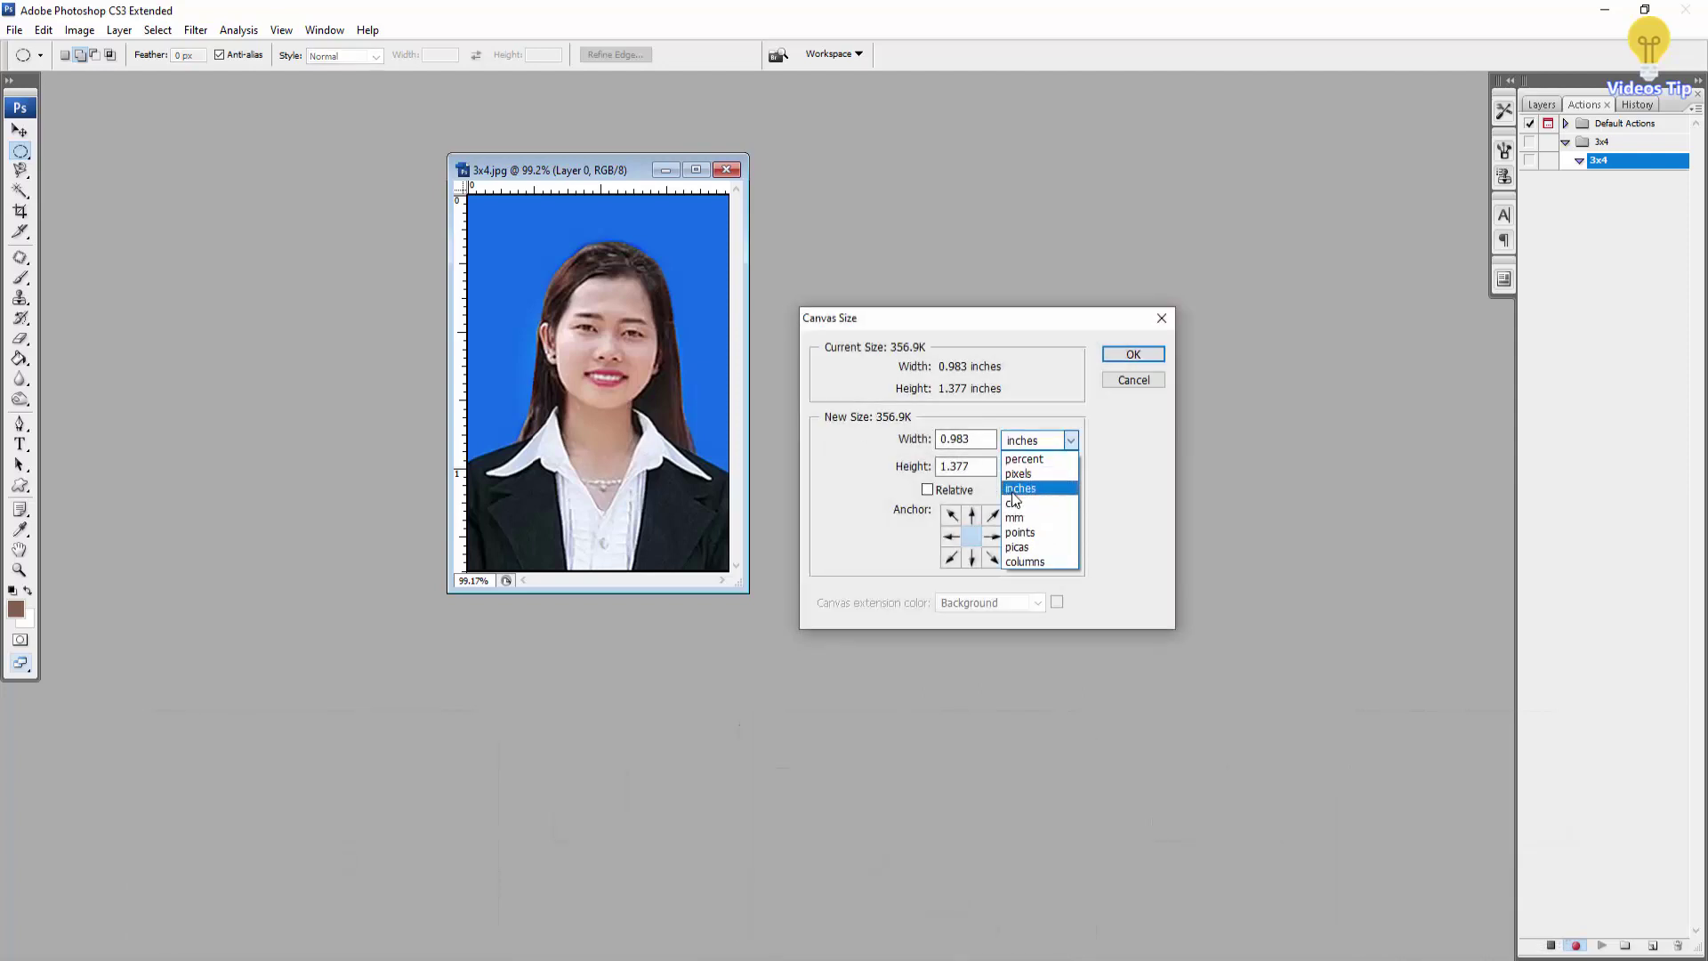
left_click(1015, 502)
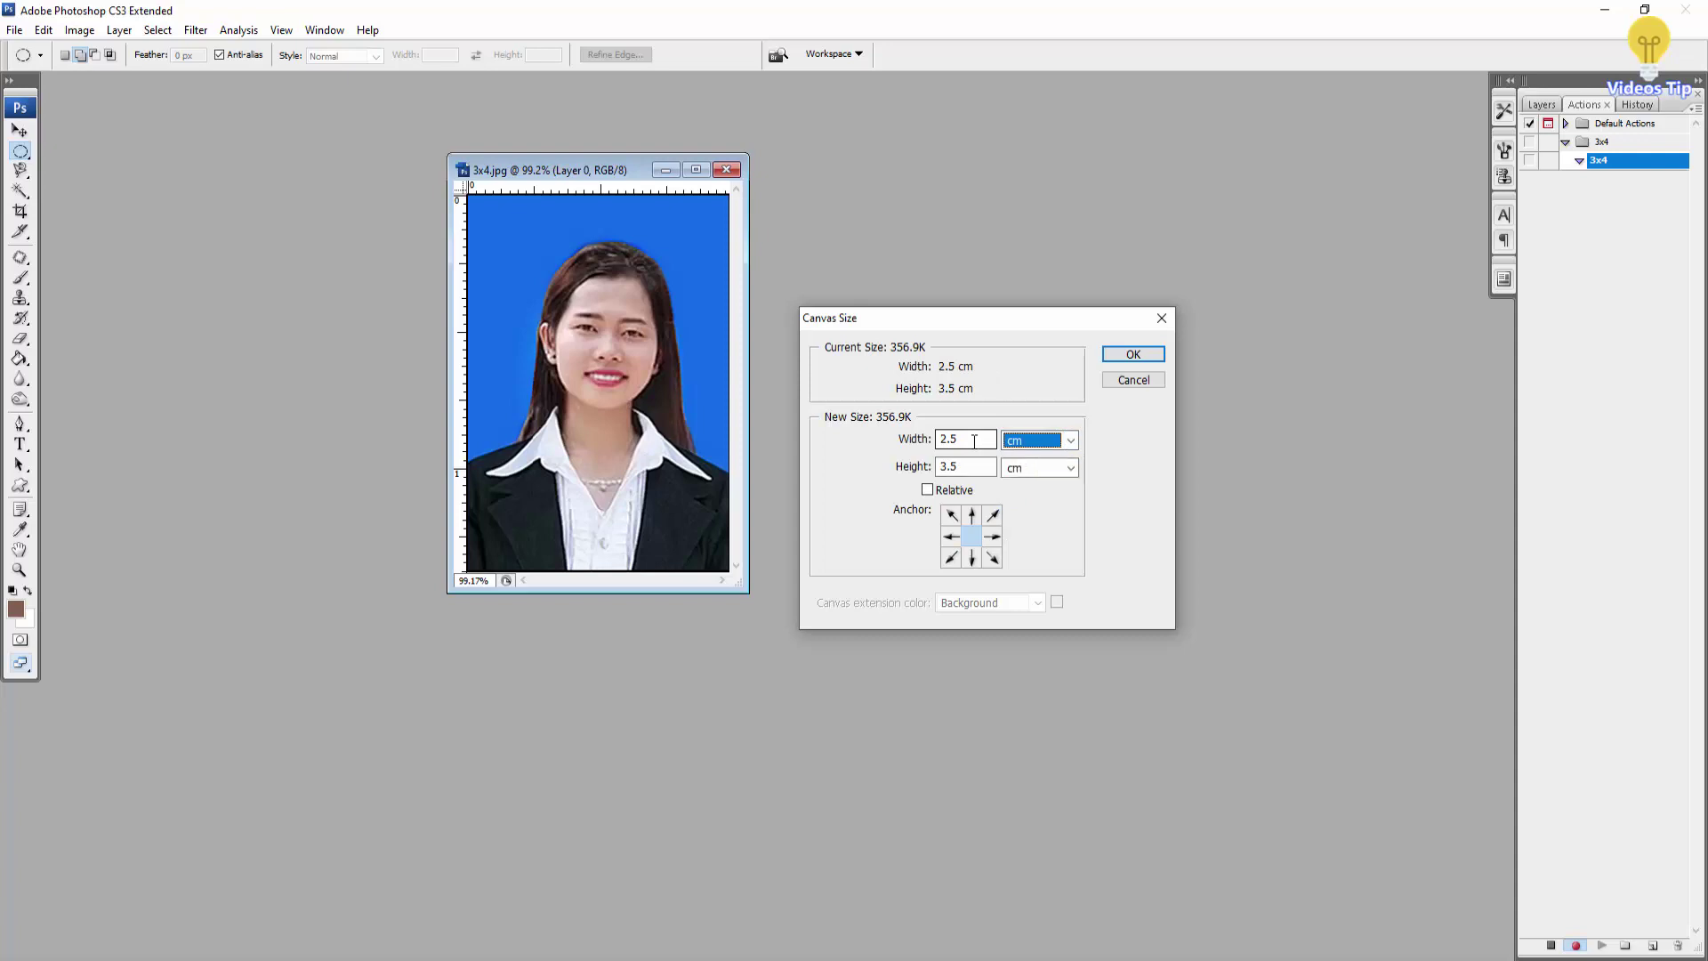
left_click_drag(974, 442, 797, 437)
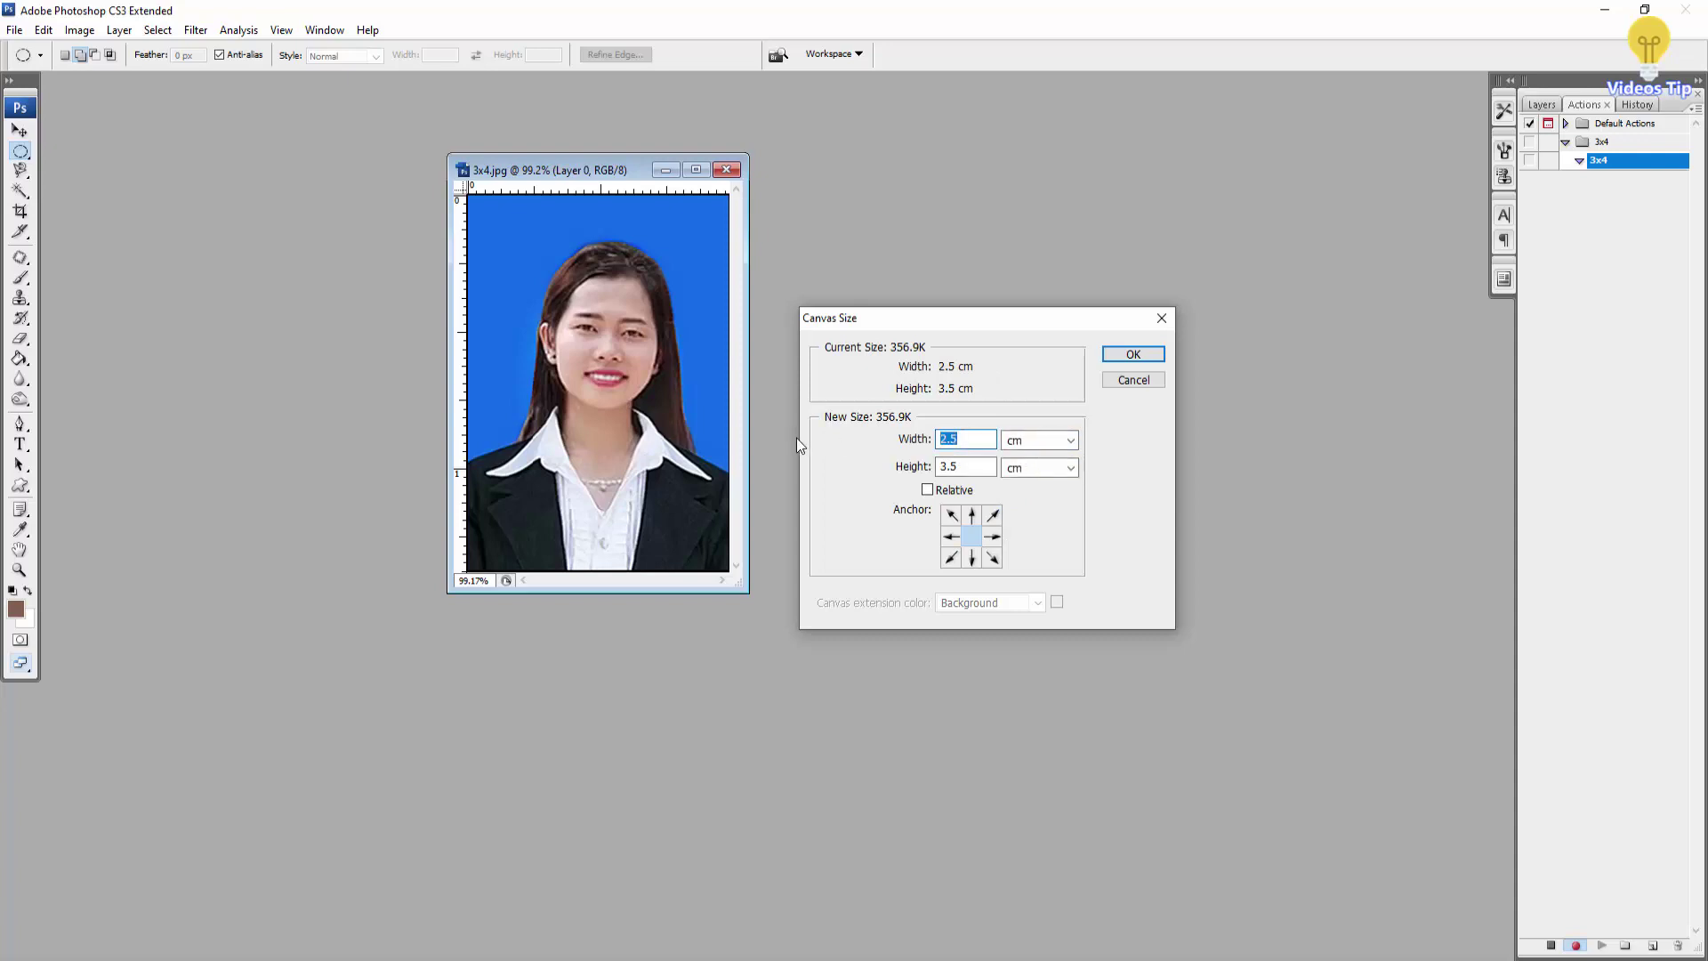
type("15")
key("Tab")
type("10")
left_click(1133, 354)
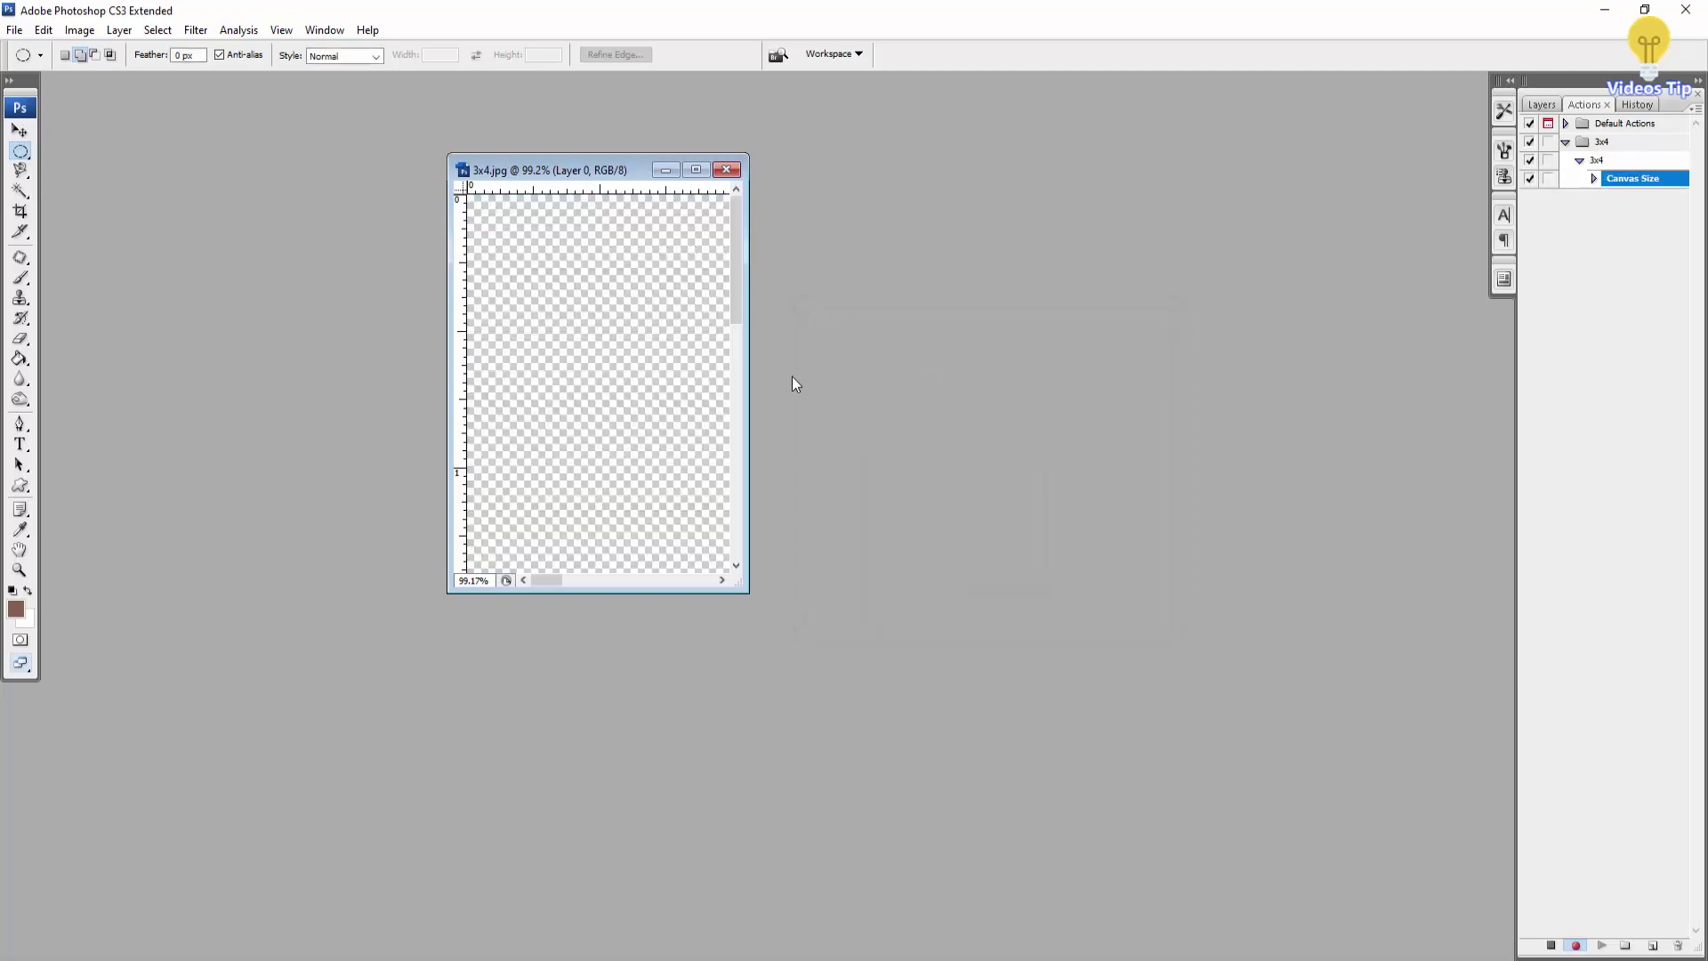
left_click(695, 170)
Drag the photo layer into the sheet's top-left corner with the Move tool.
scroll(788, 482, "down", 5)
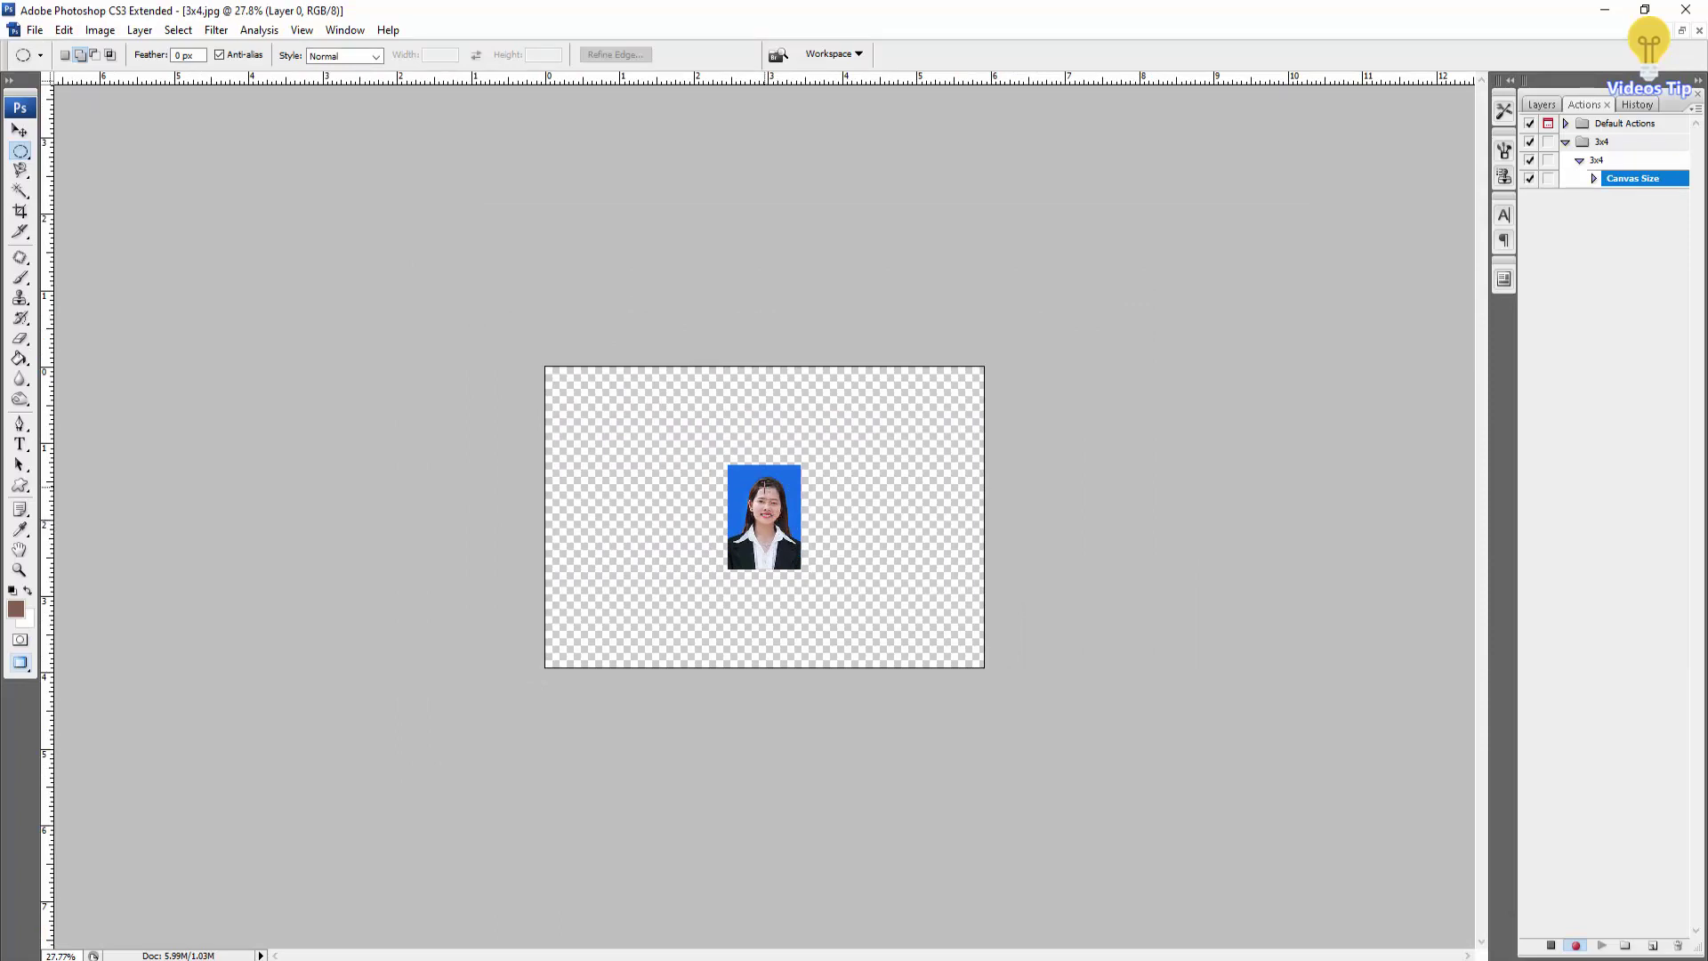
scroll(766, 484, "up", 1)
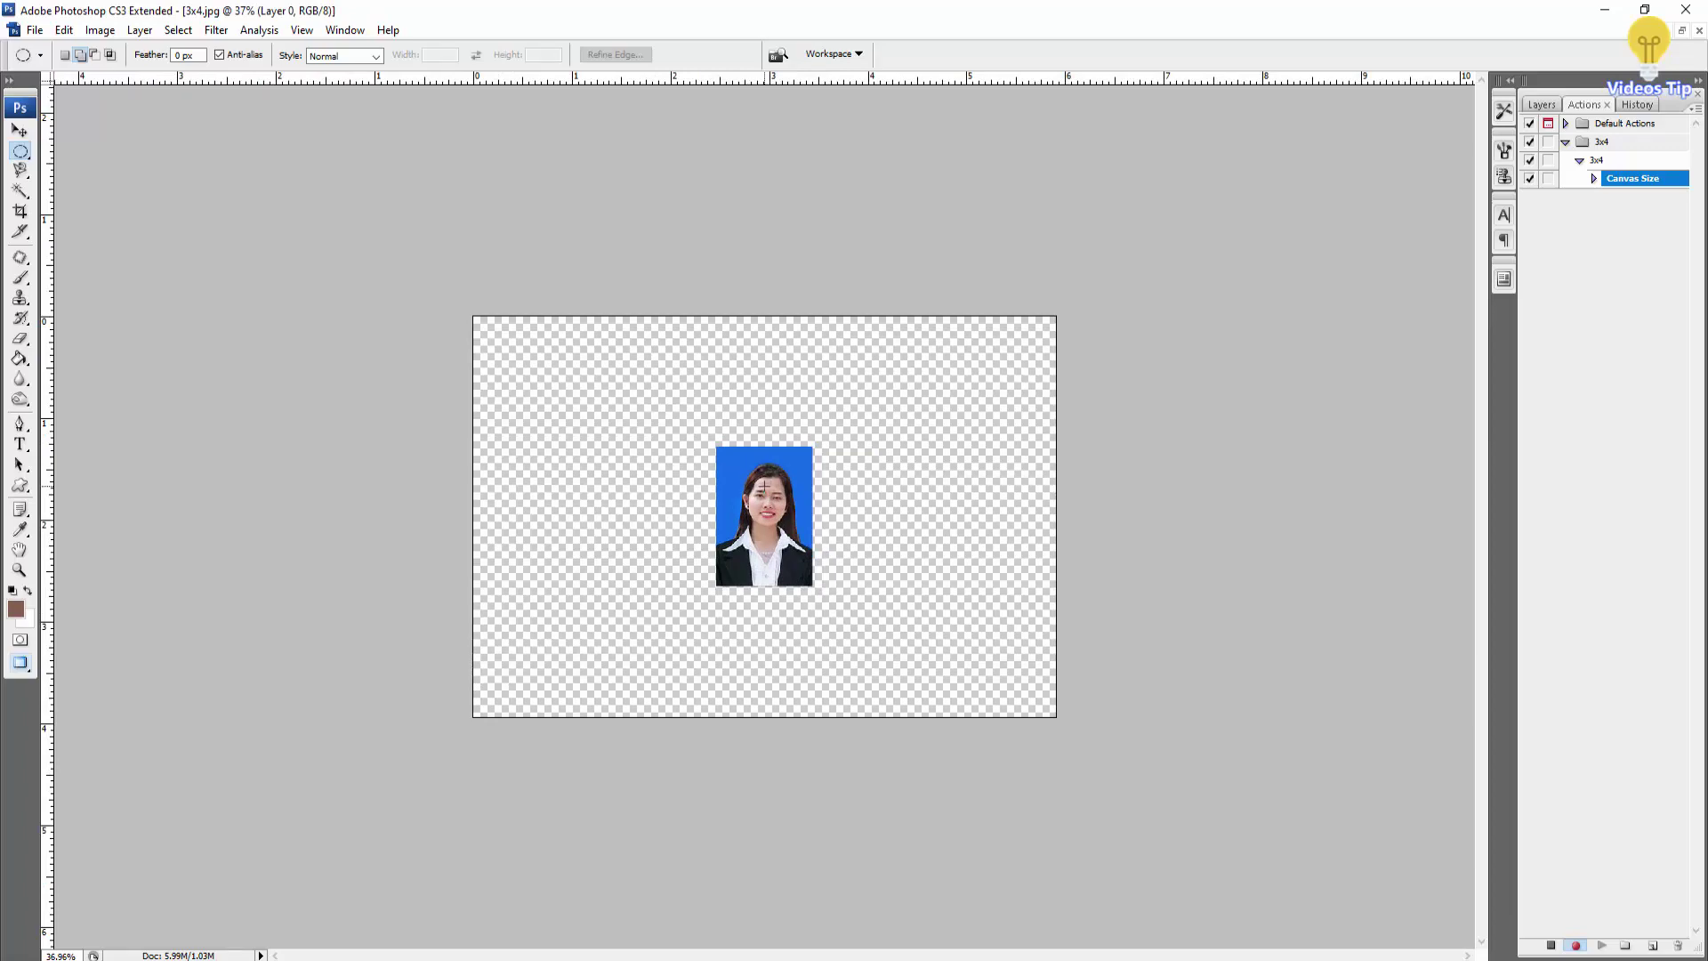
key("v")
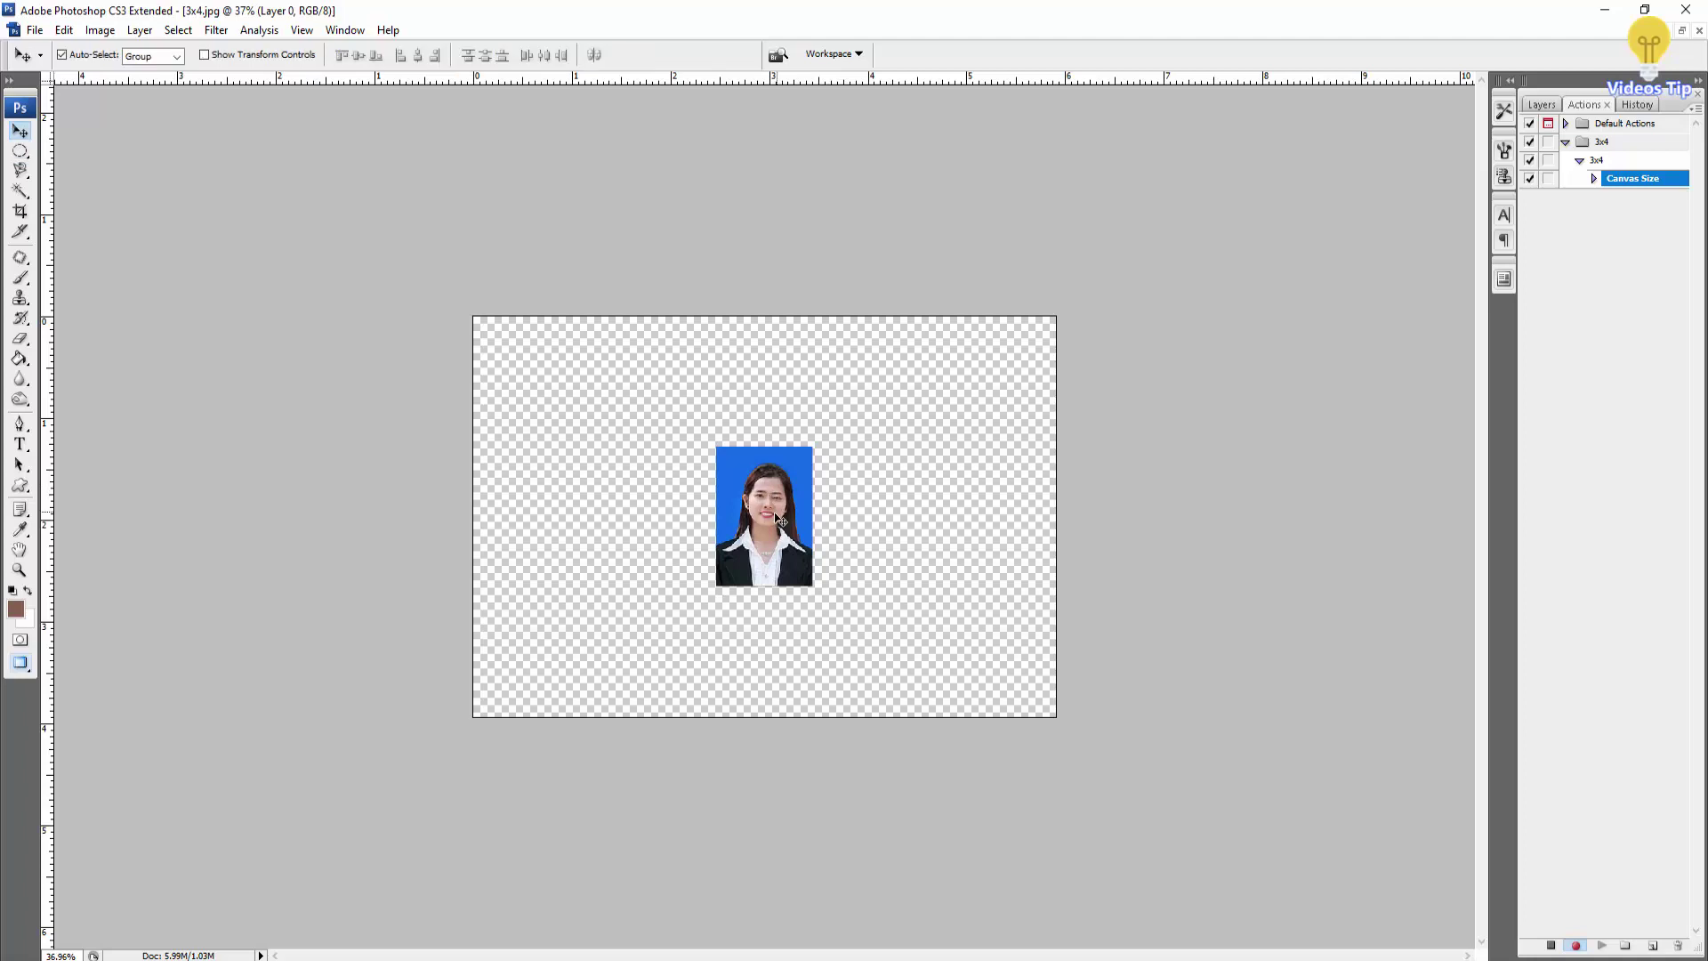
left_click_drag(772, 515, 551, 406)
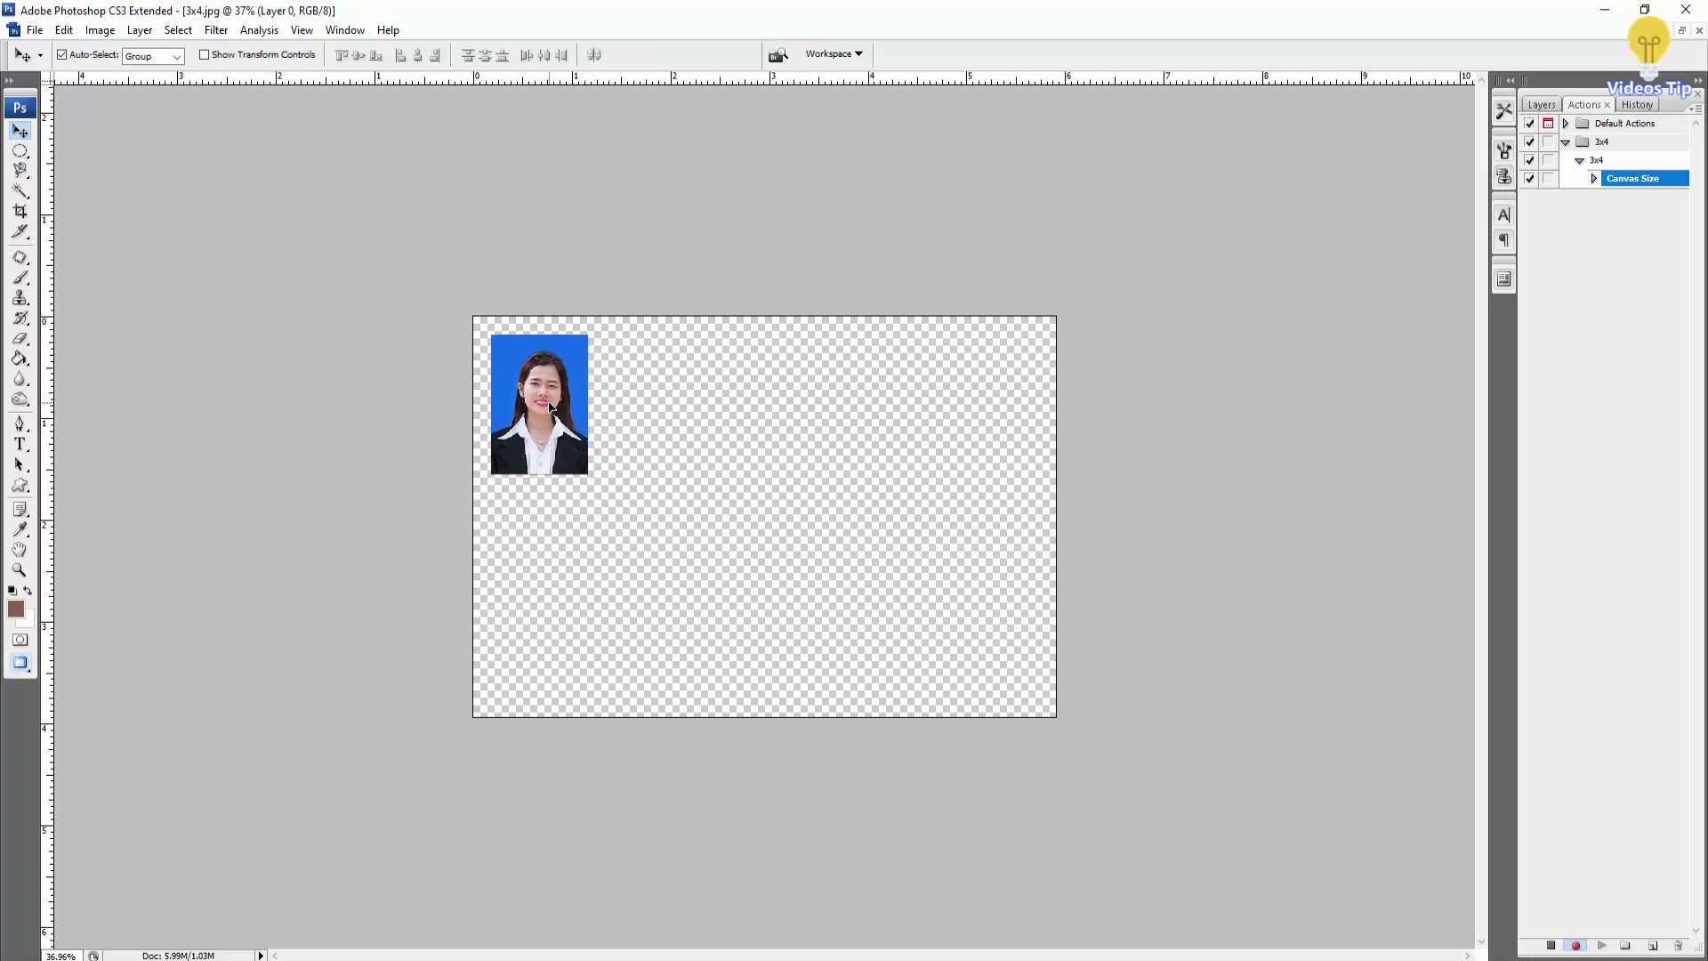
key("ctrl+plus")
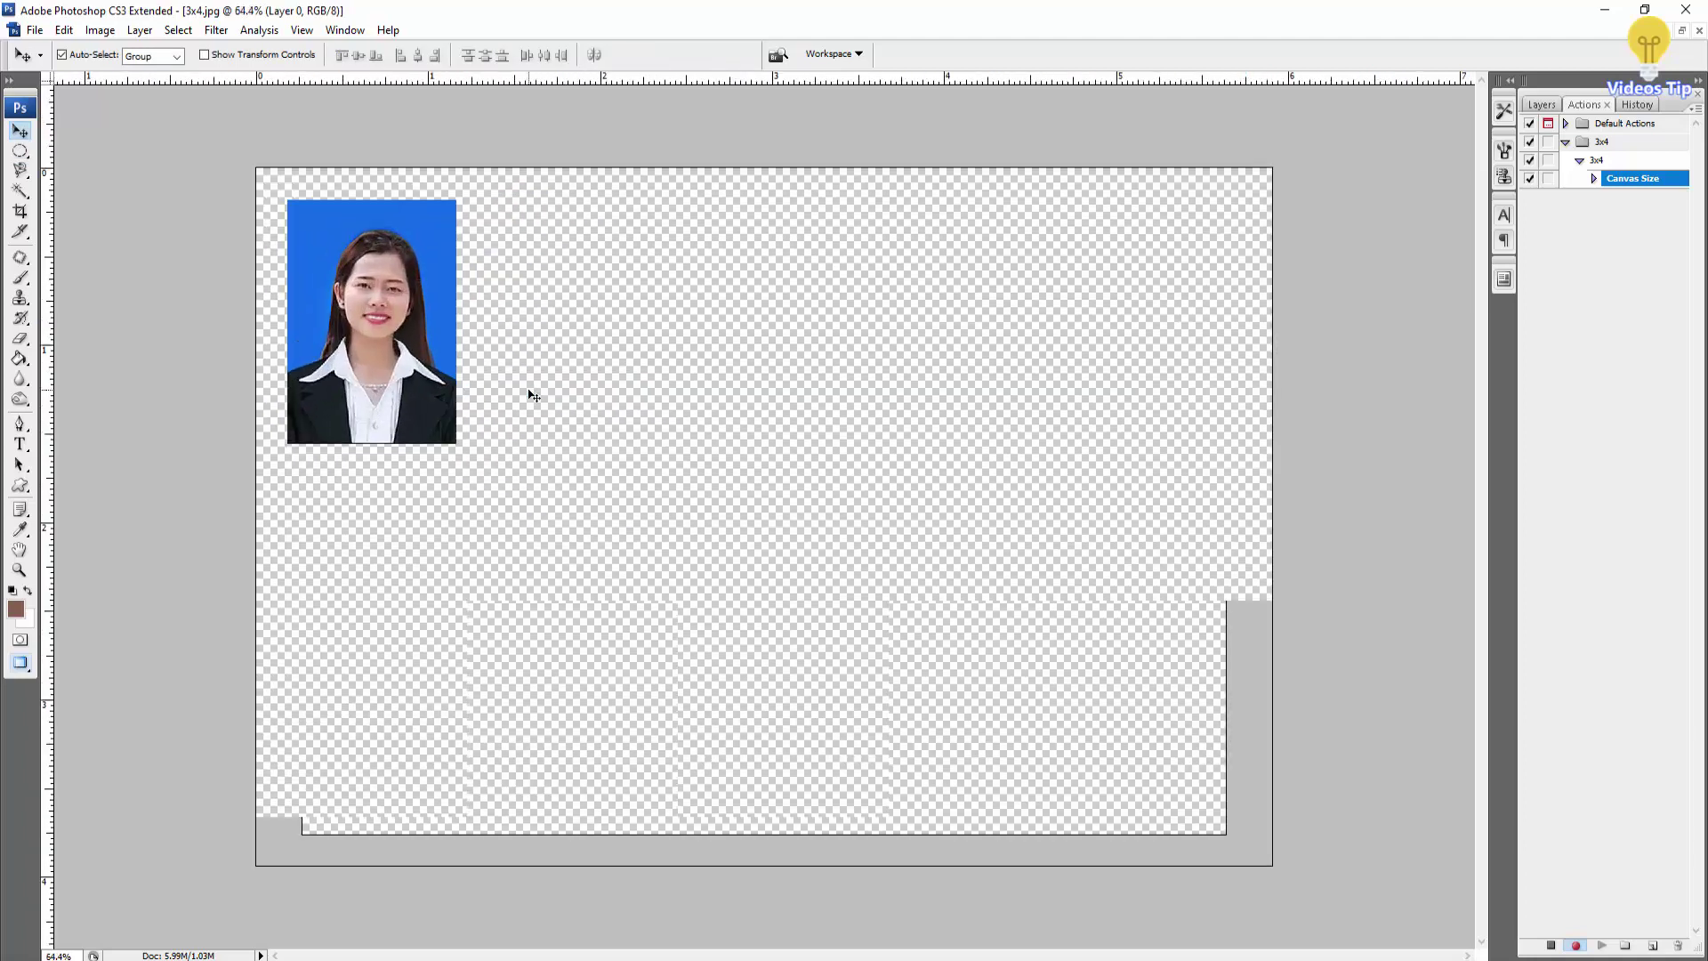
key("ctrl+minus")
key("ctrl+minus")
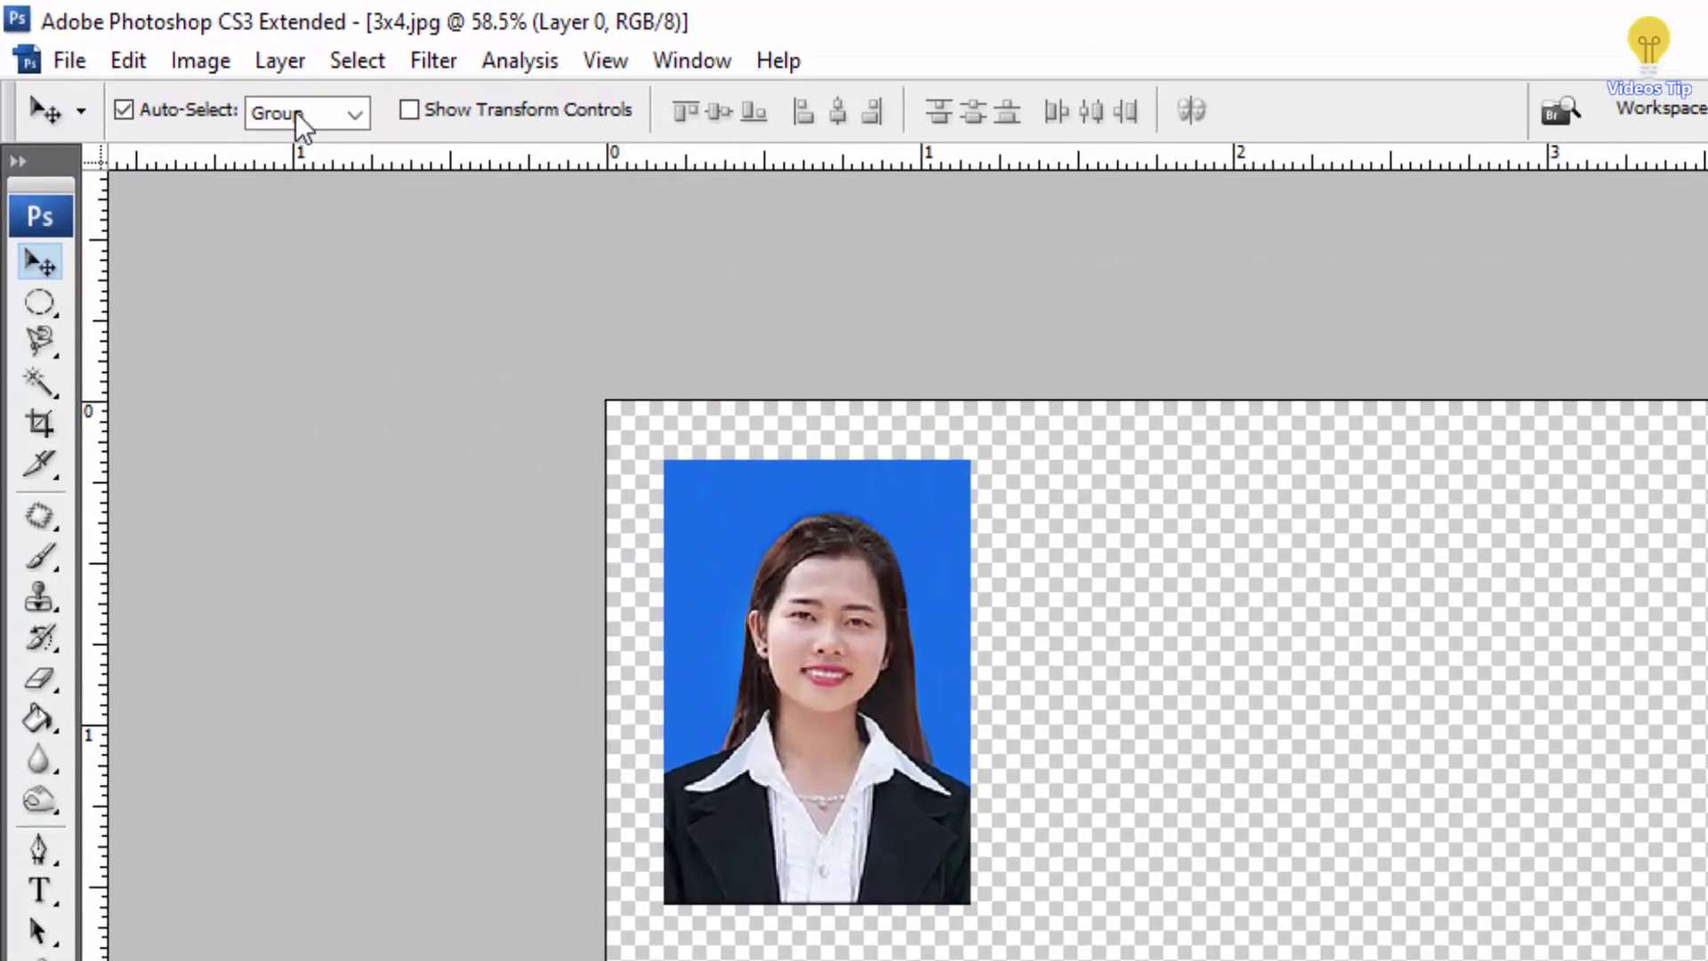
Add a 1 px black Stroke layer style positioned inside the photo's edge.
left_click(274, 59)
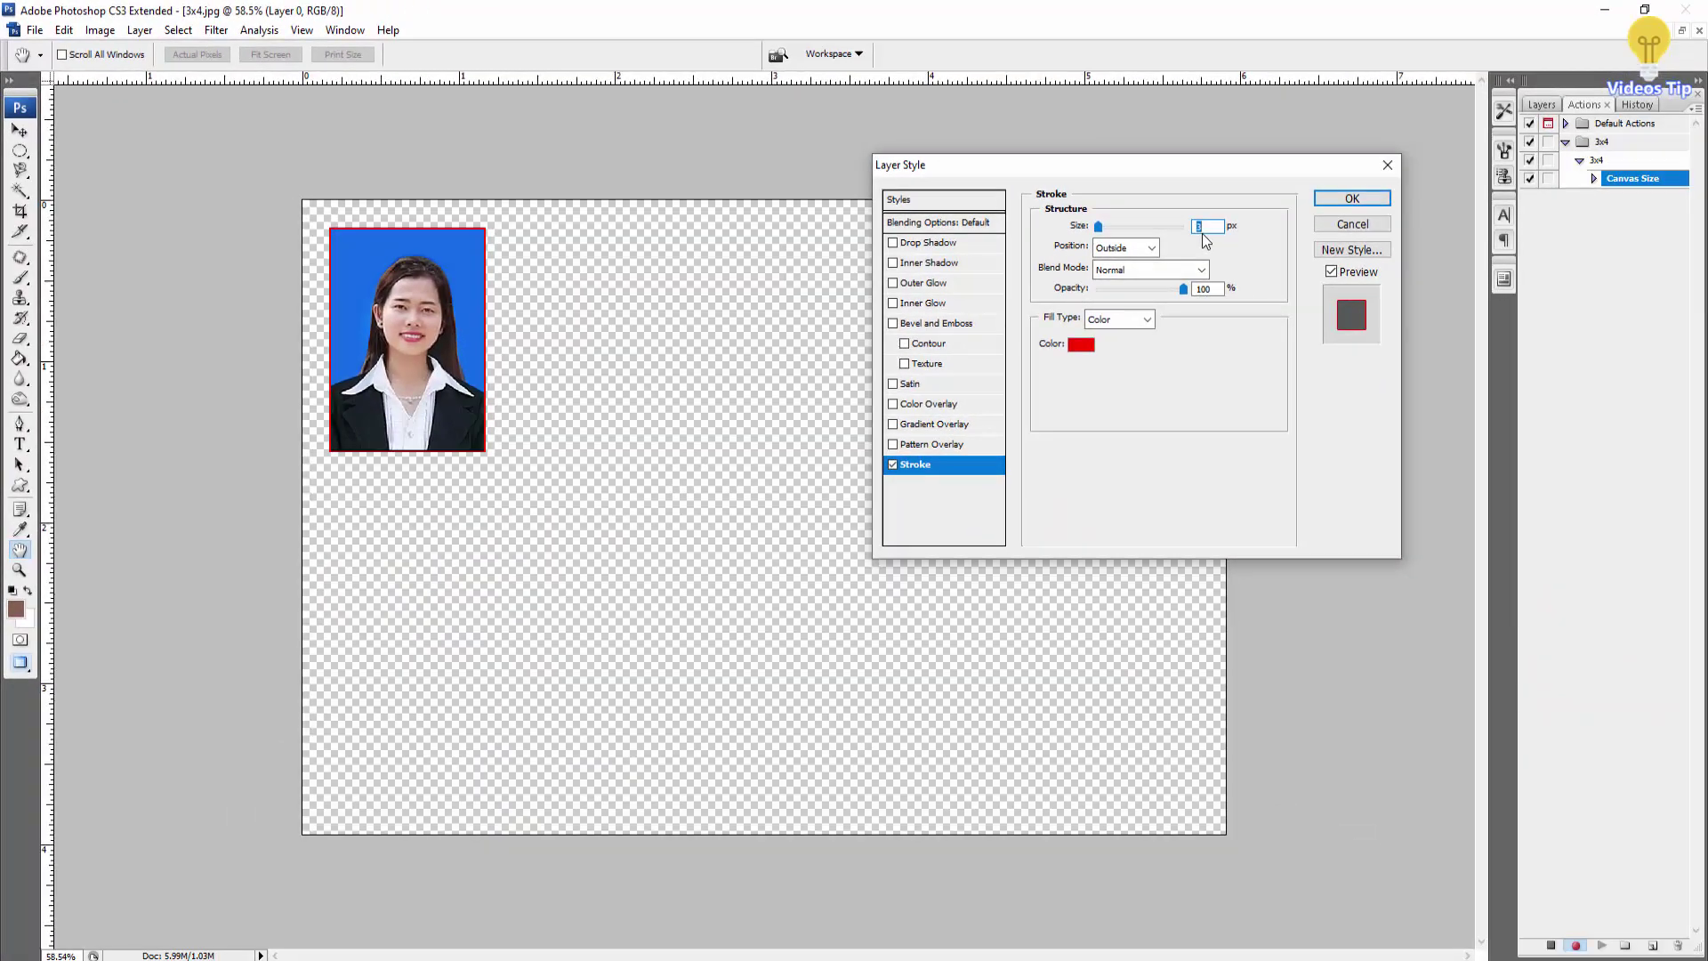
type("2")
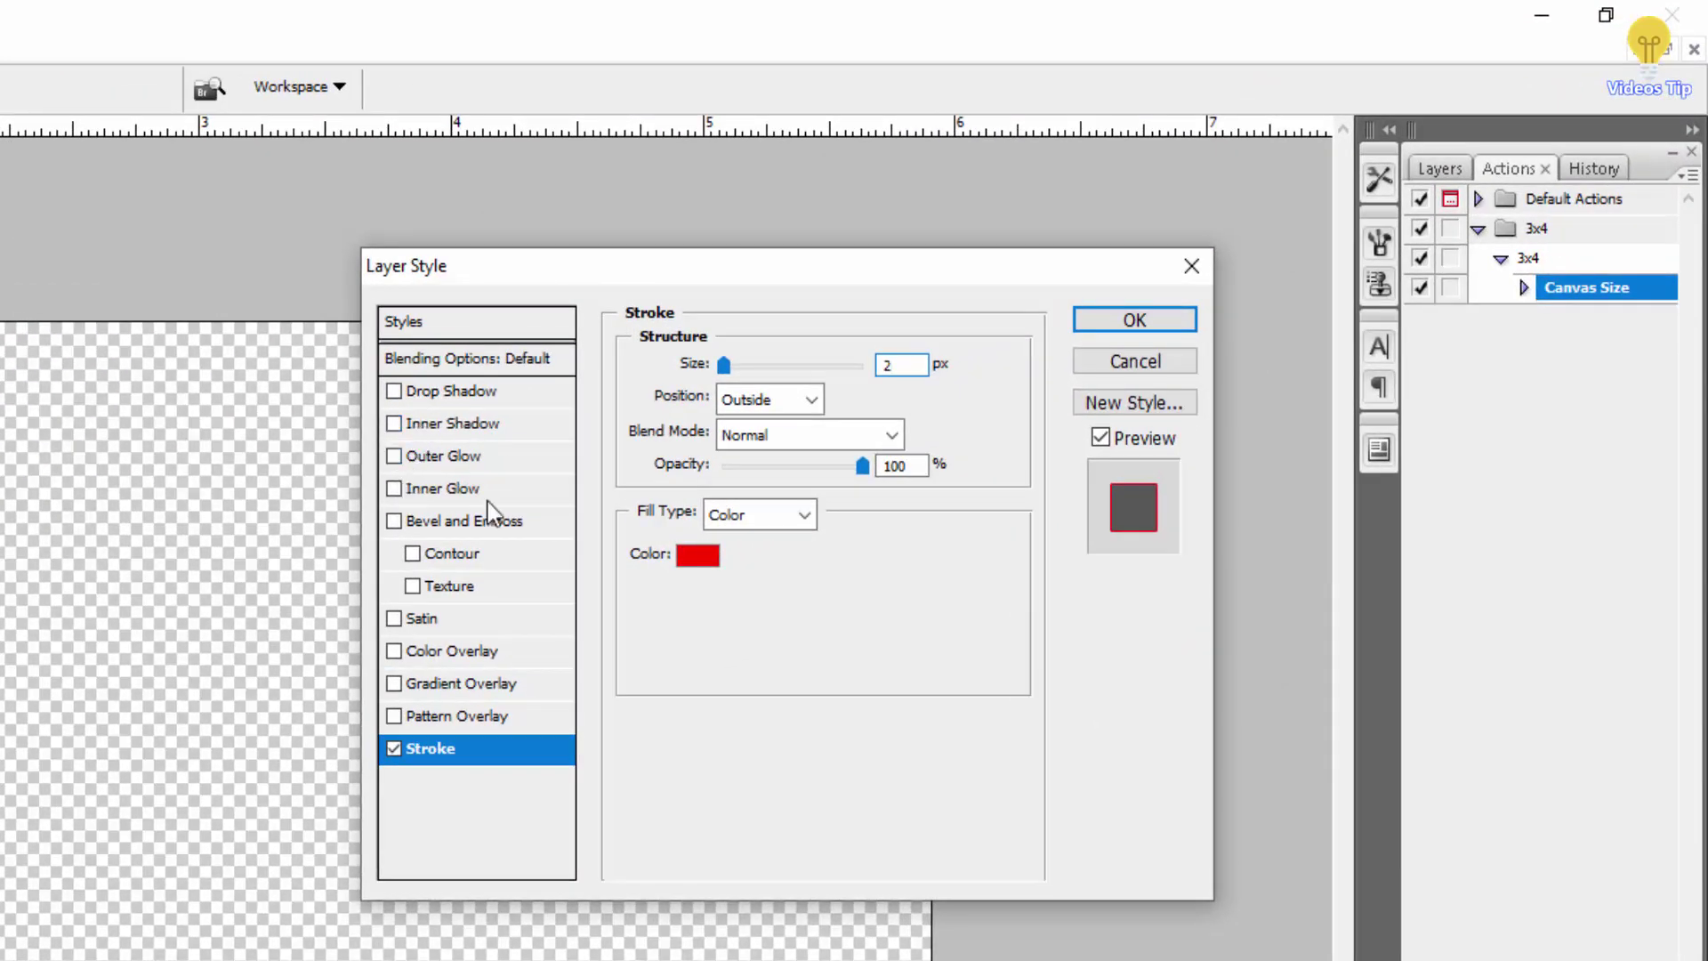
left_click(712, 547)
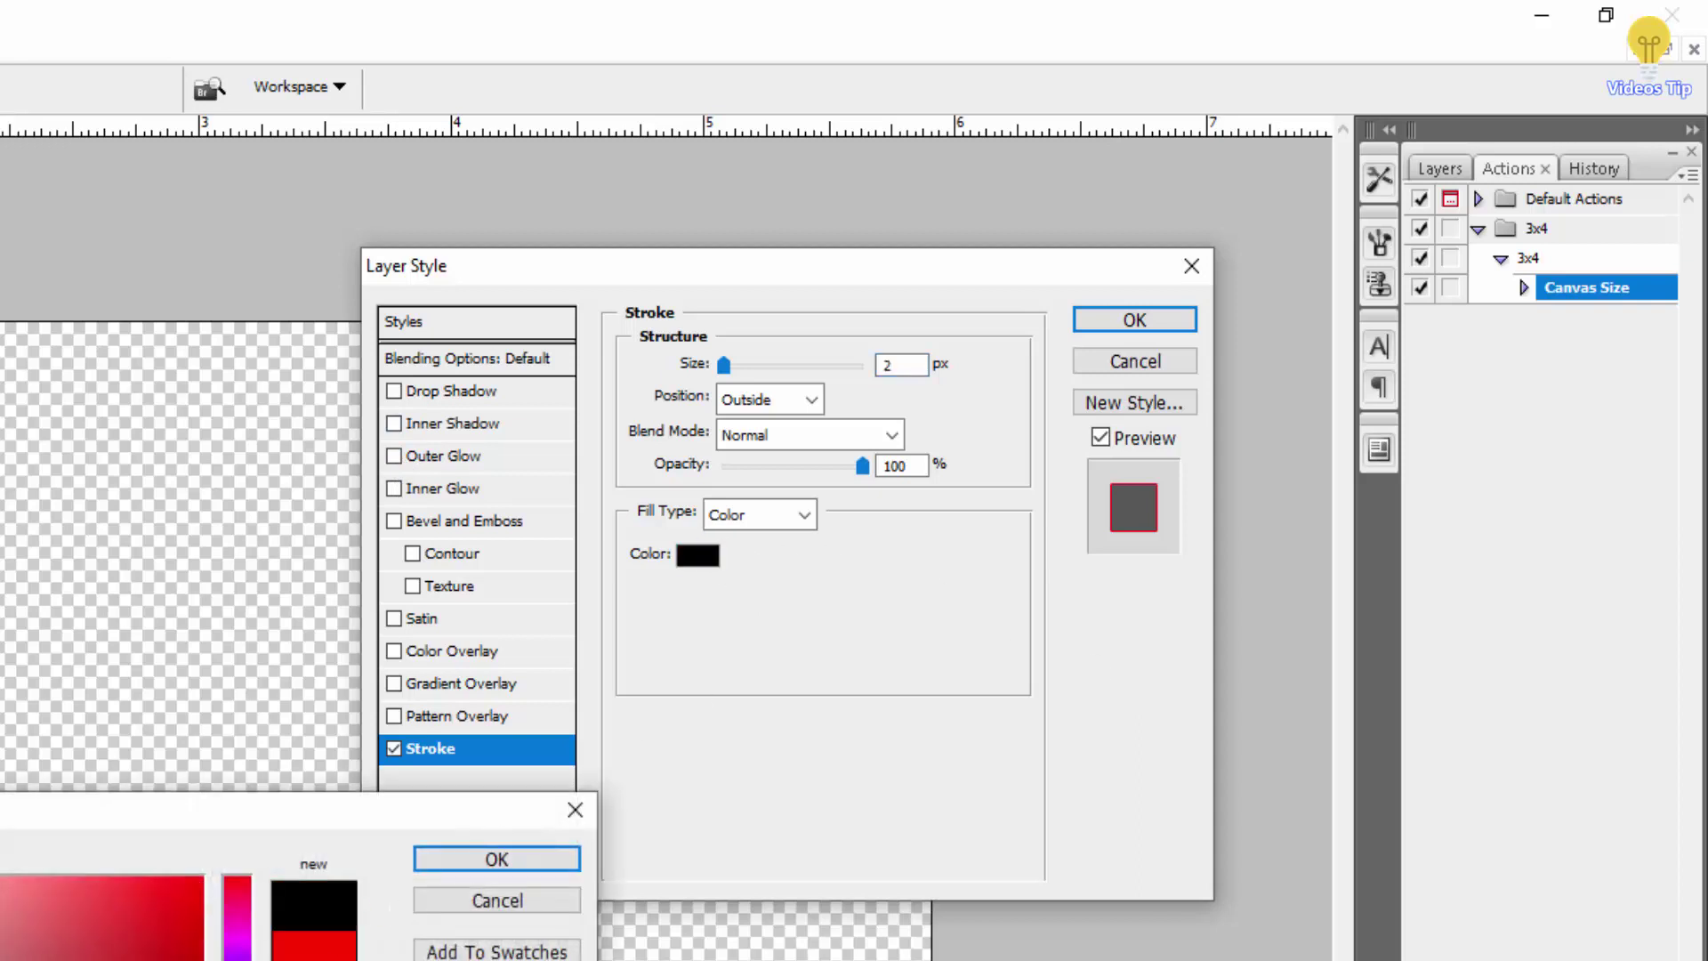
left_click(476, 861)
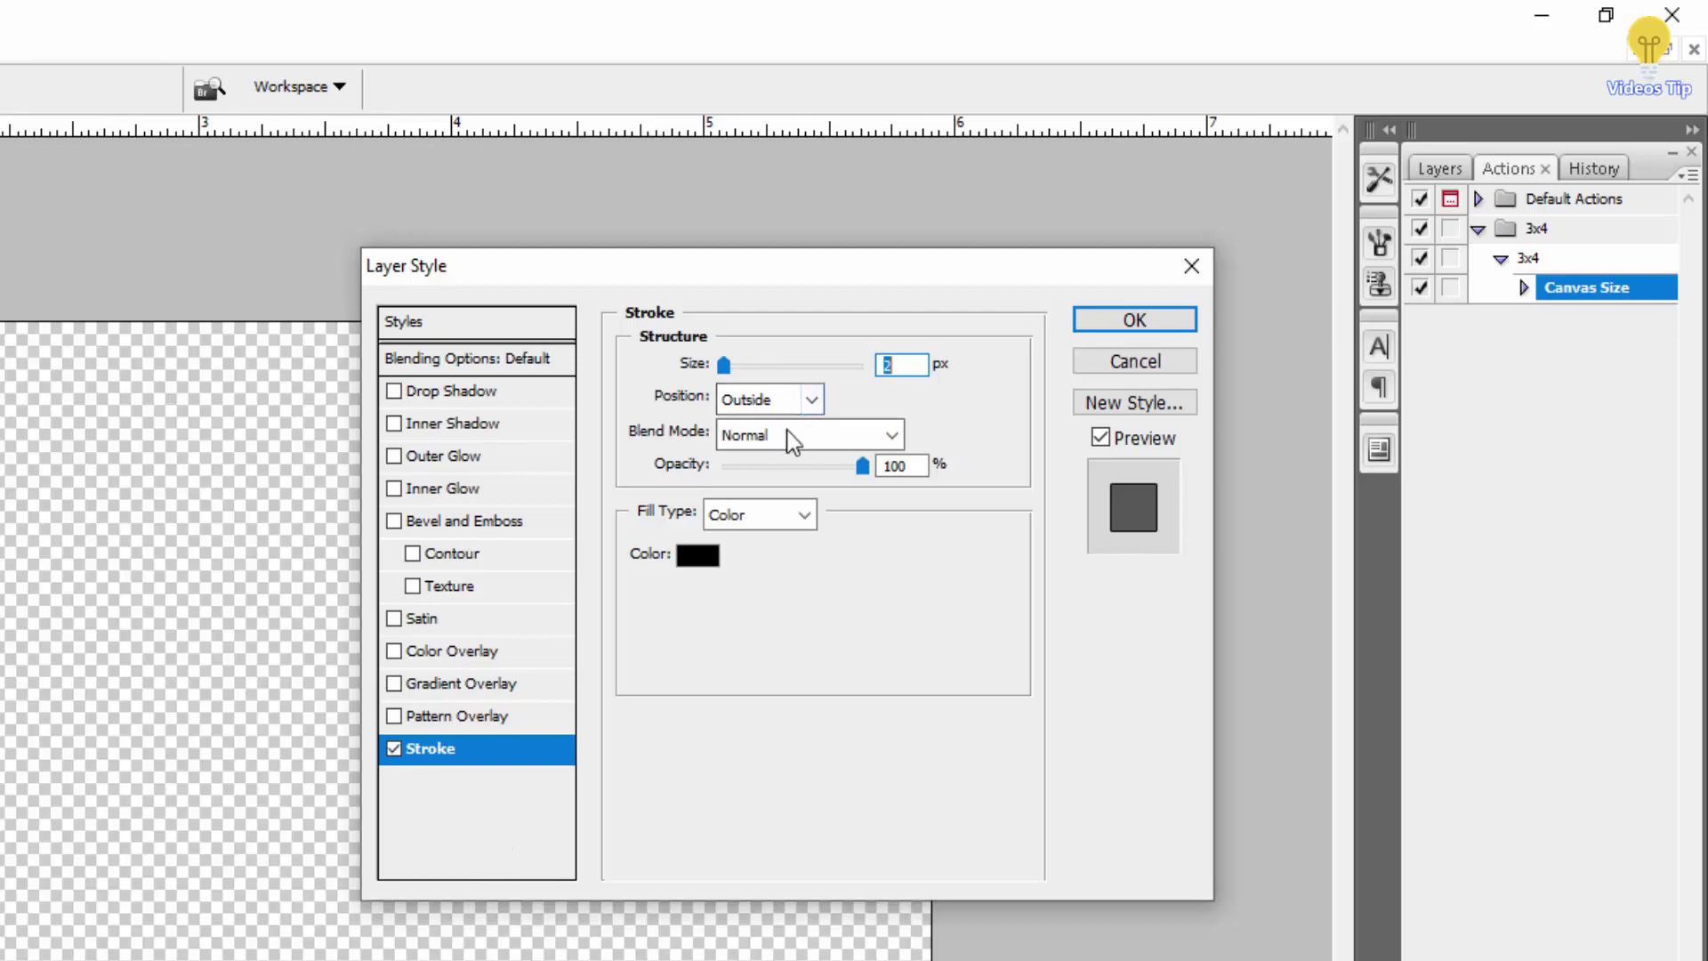
type("1")
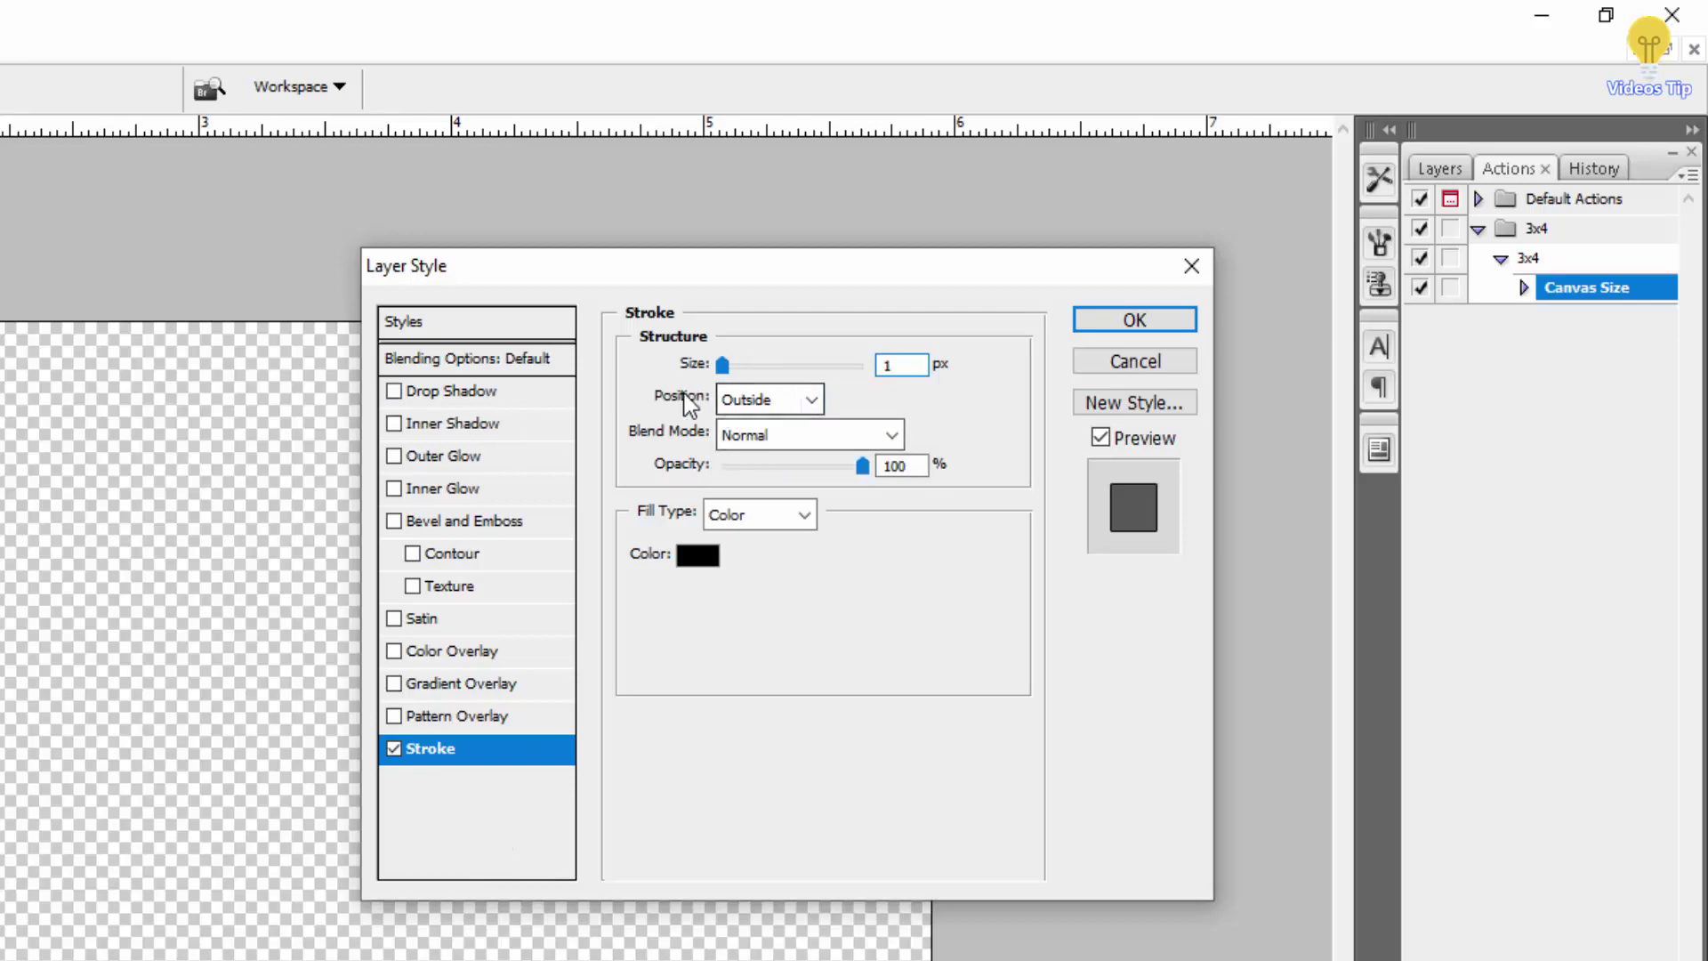
left_click(767, 399)
left_click(786, 443)
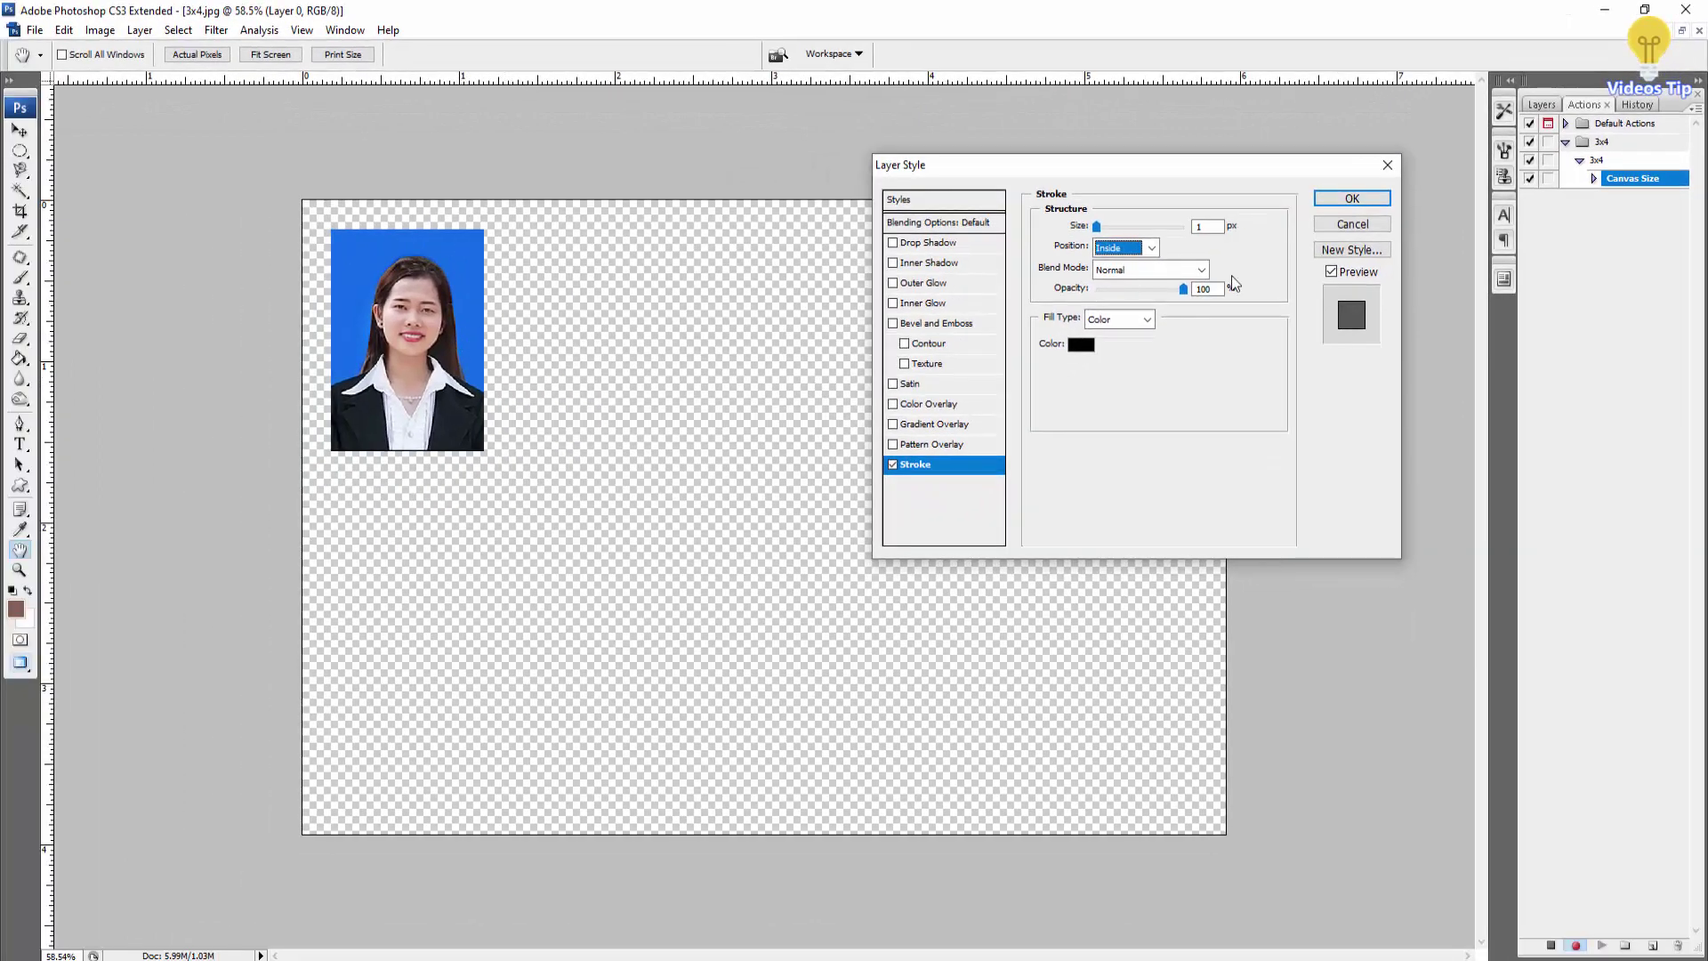
left_click(1351, 198)
Bring the whole sheet into view and select the photo layer.
scroll(401, 244, "up", 5)
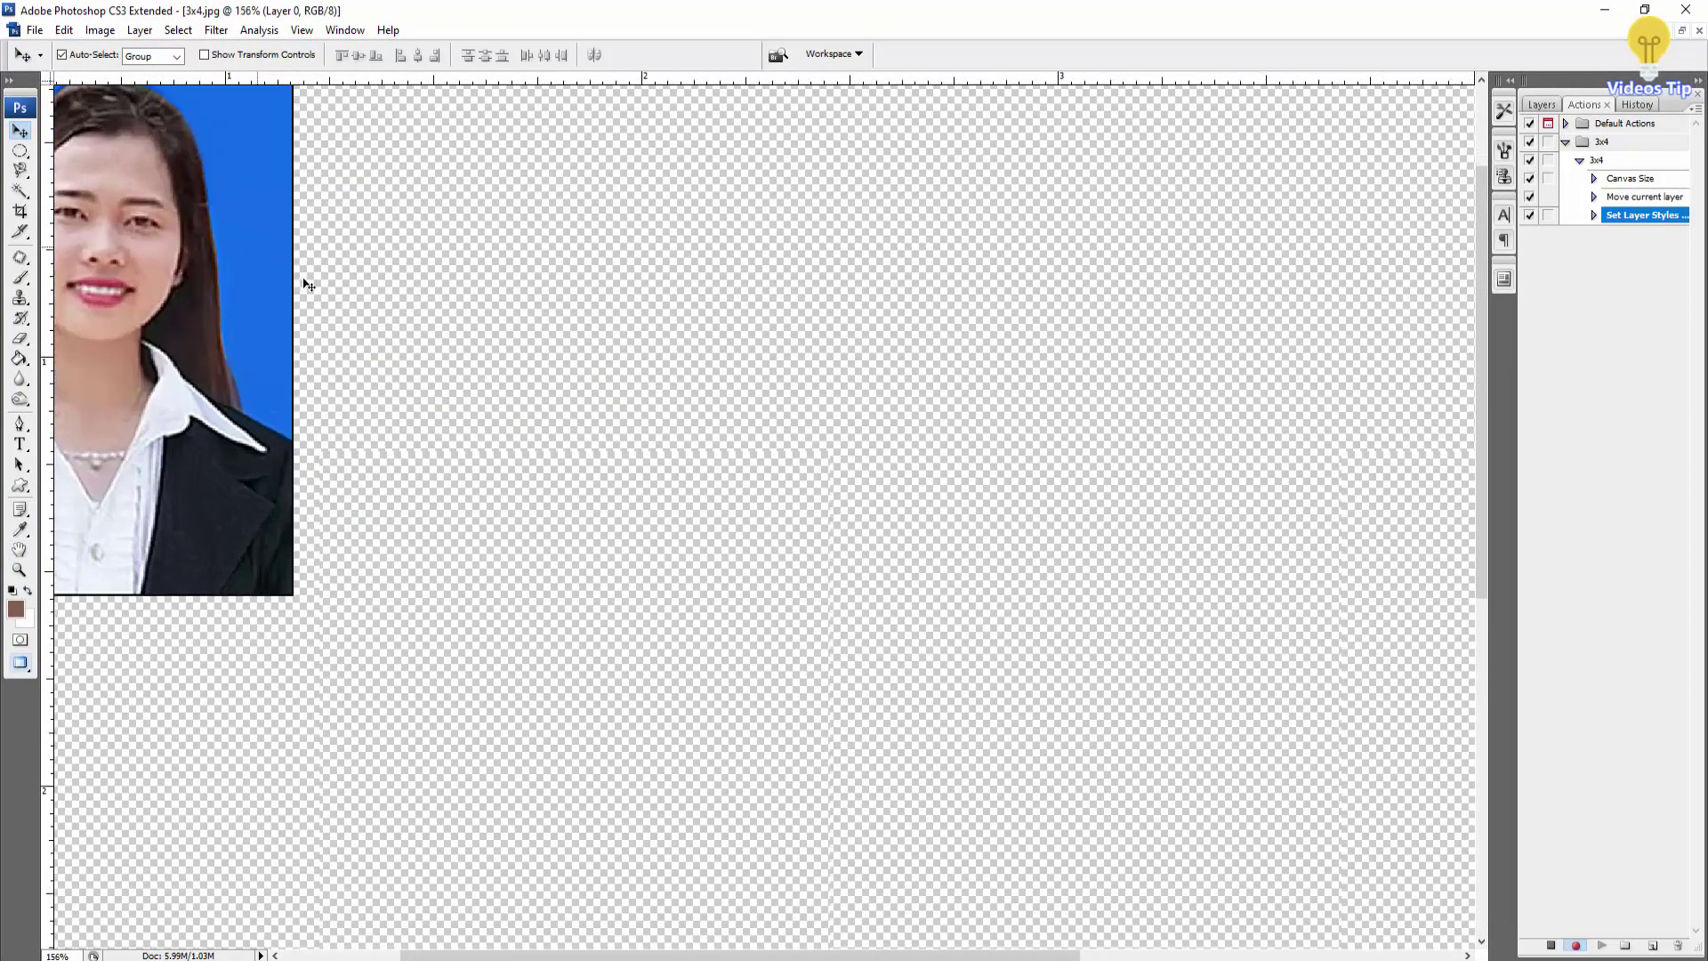
scroll(298, 280, "up", 9)
mouse_move(285, 305)
left_mouse_down()
mouse_move(634, 477)
mouse_move(731, 303)
left_mouse_up()
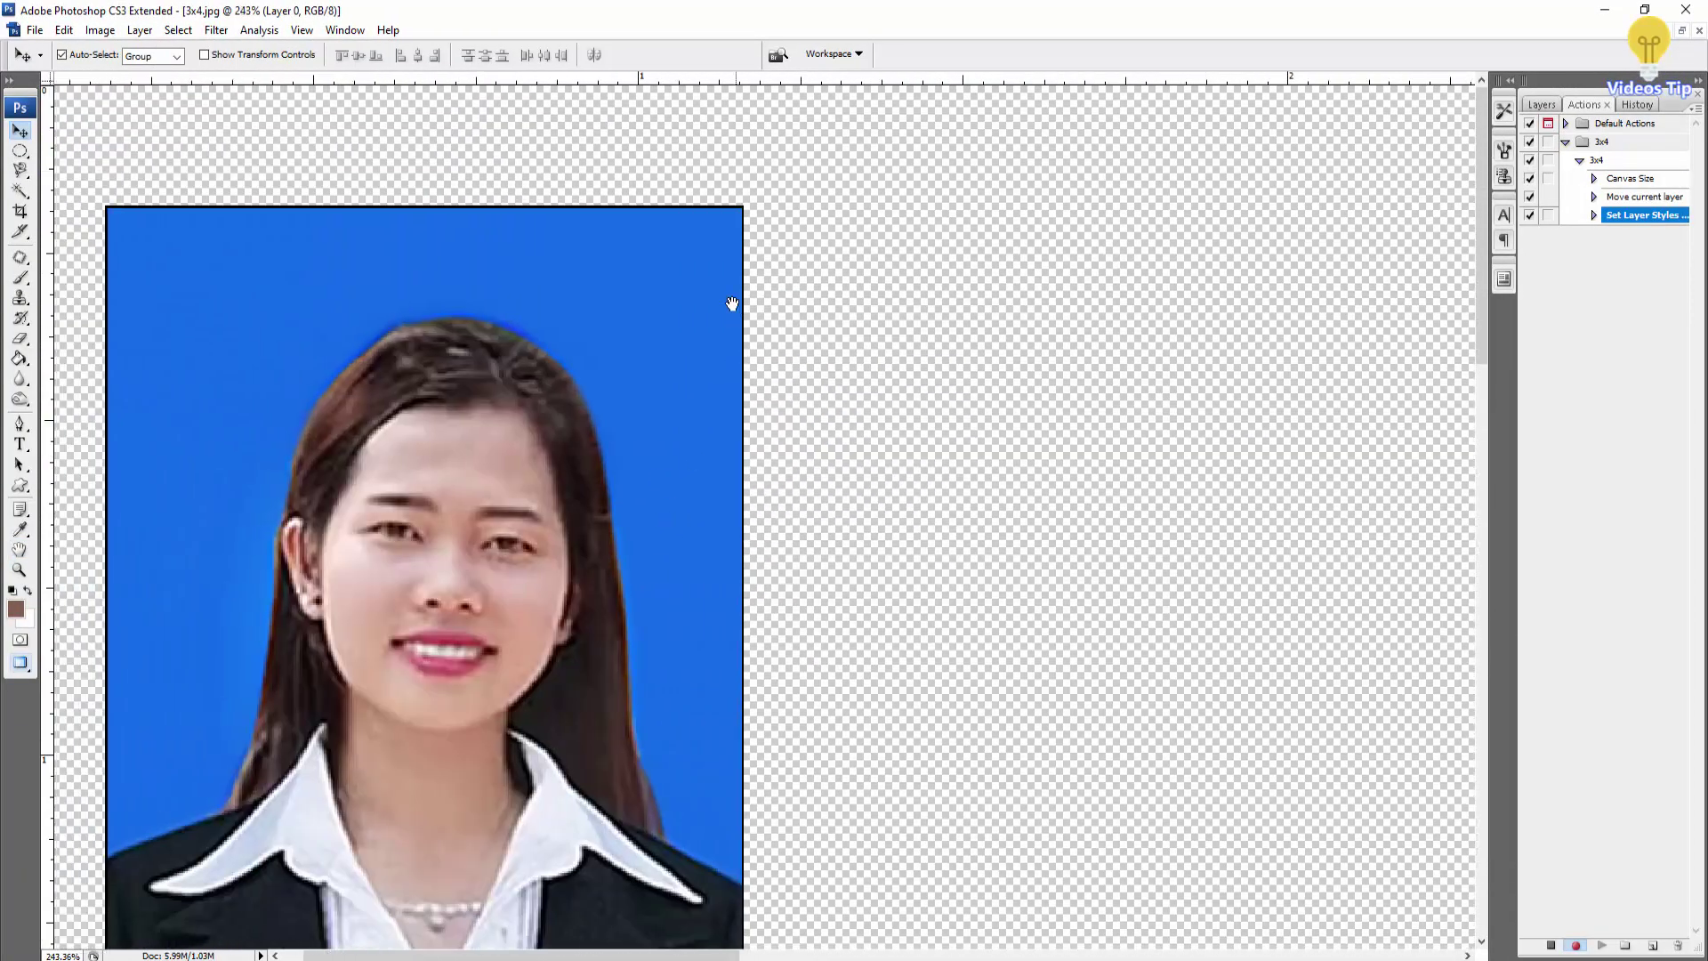
scroll(512, 578, "down", 4)
scroll(522, 580, "down", 10)
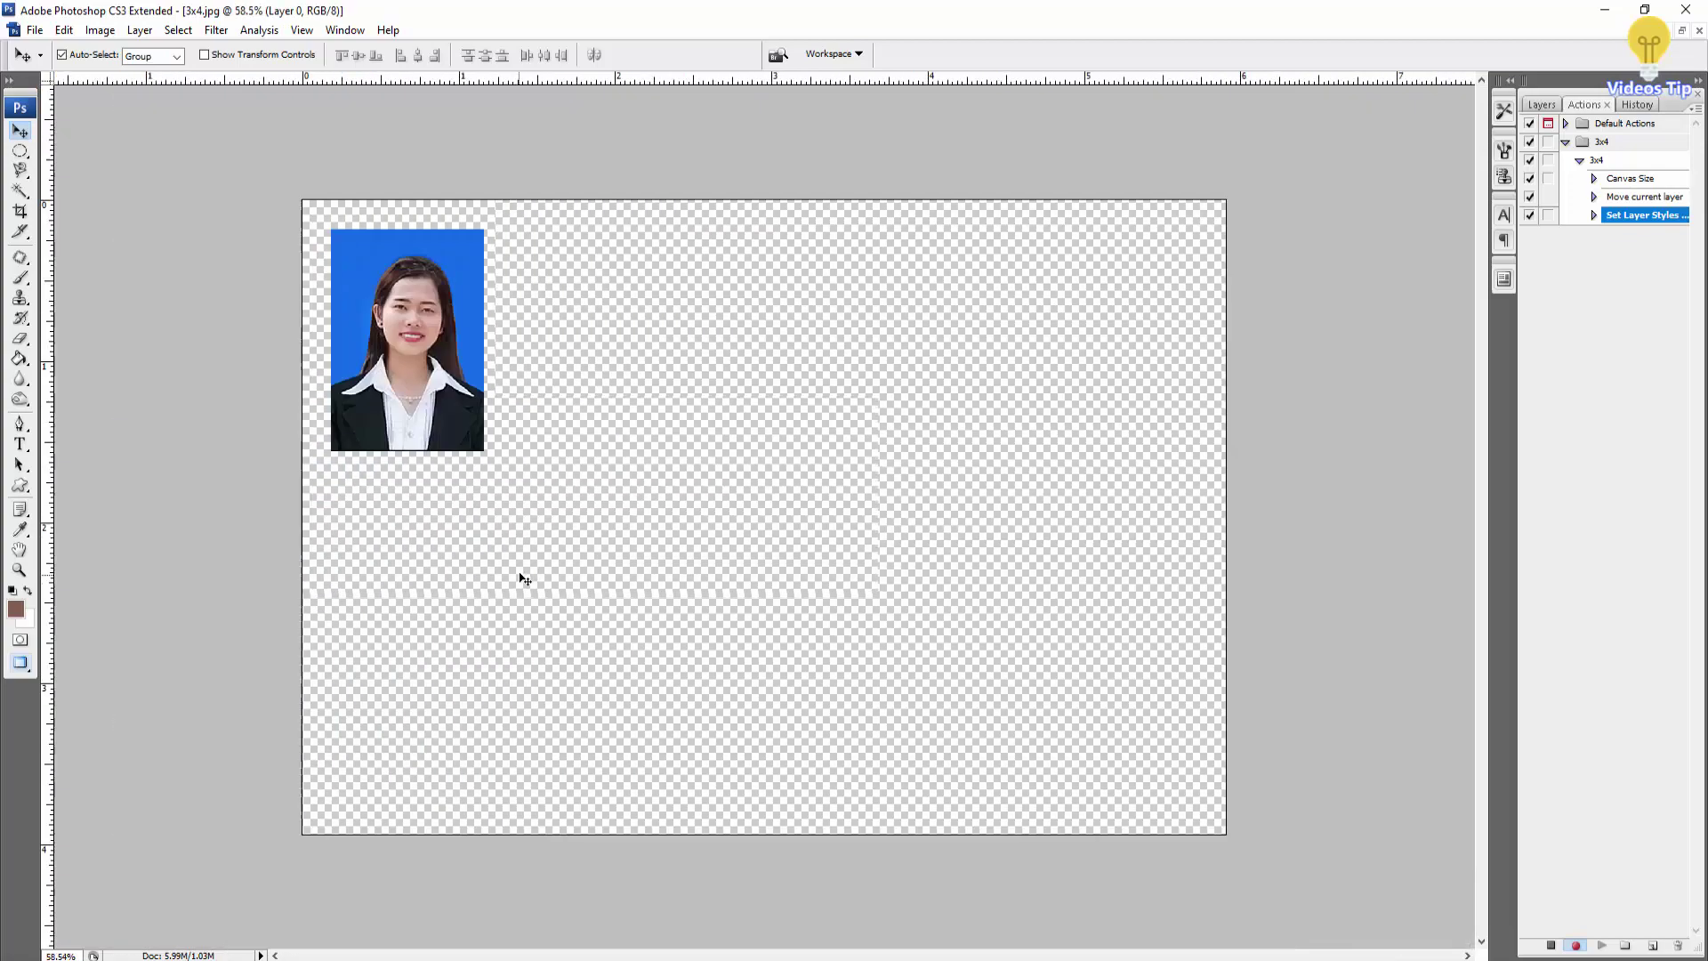
scroll(611, 412, "down", 4)
left_click(545, 529)
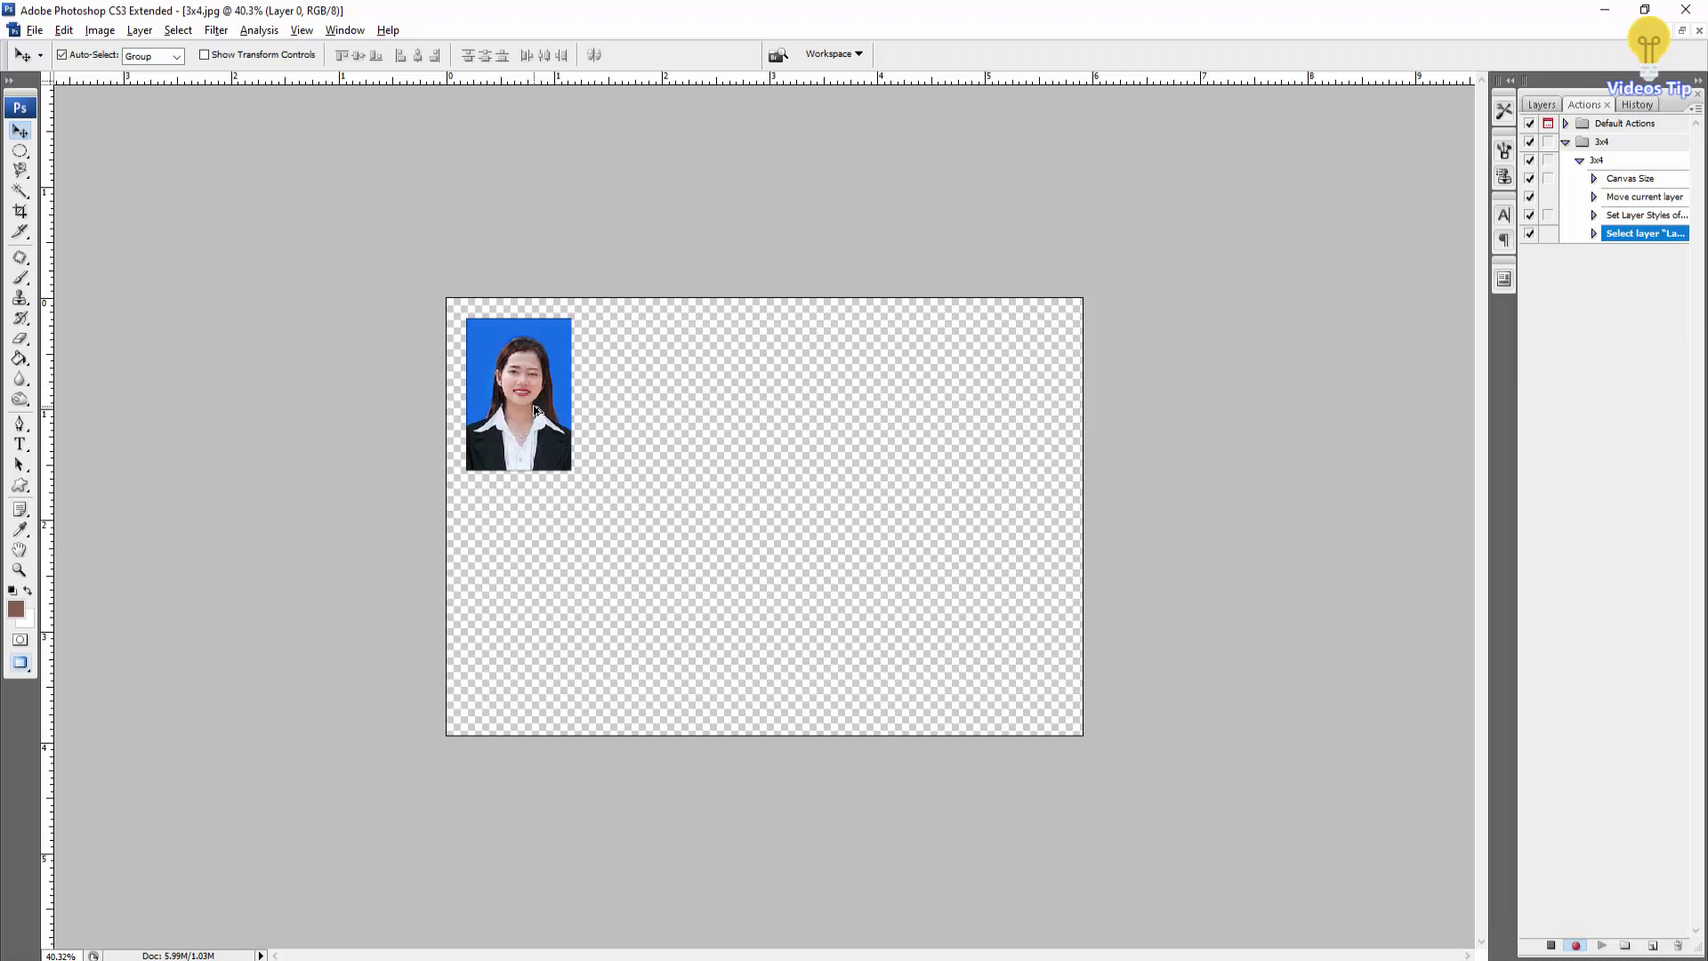
Copy the bordered photo across to form a top row of five.
left_click_drag(535, 410, 650, 408)
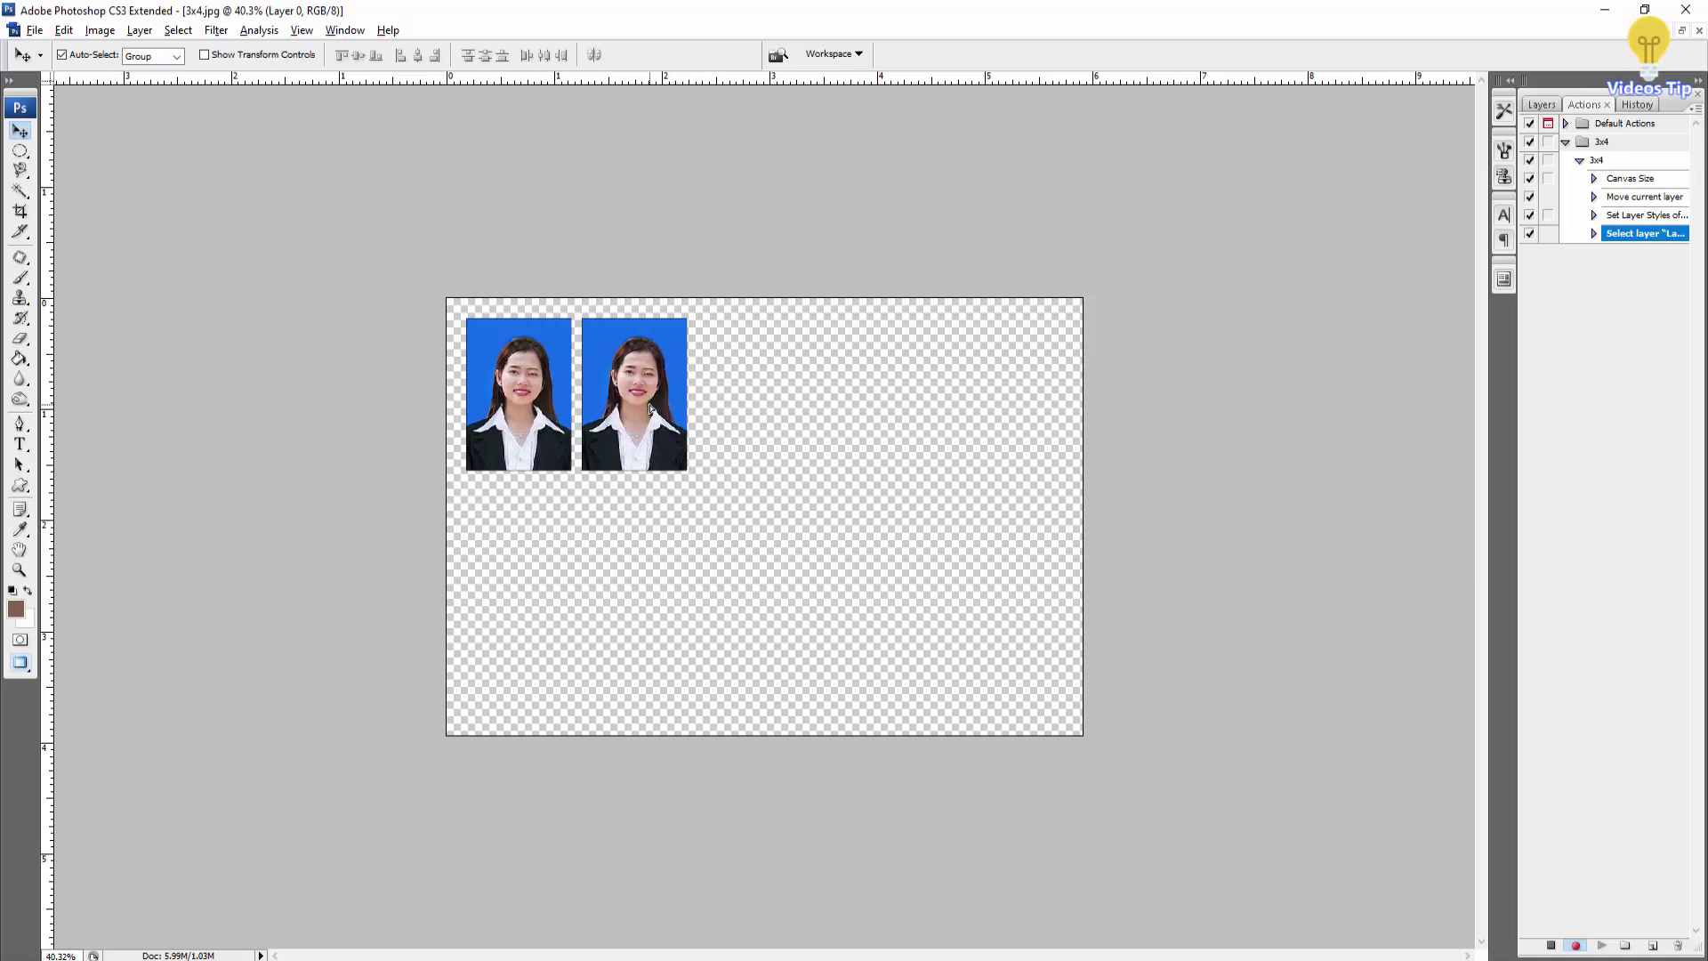
left_click_drag(744, 385, 530, 503)
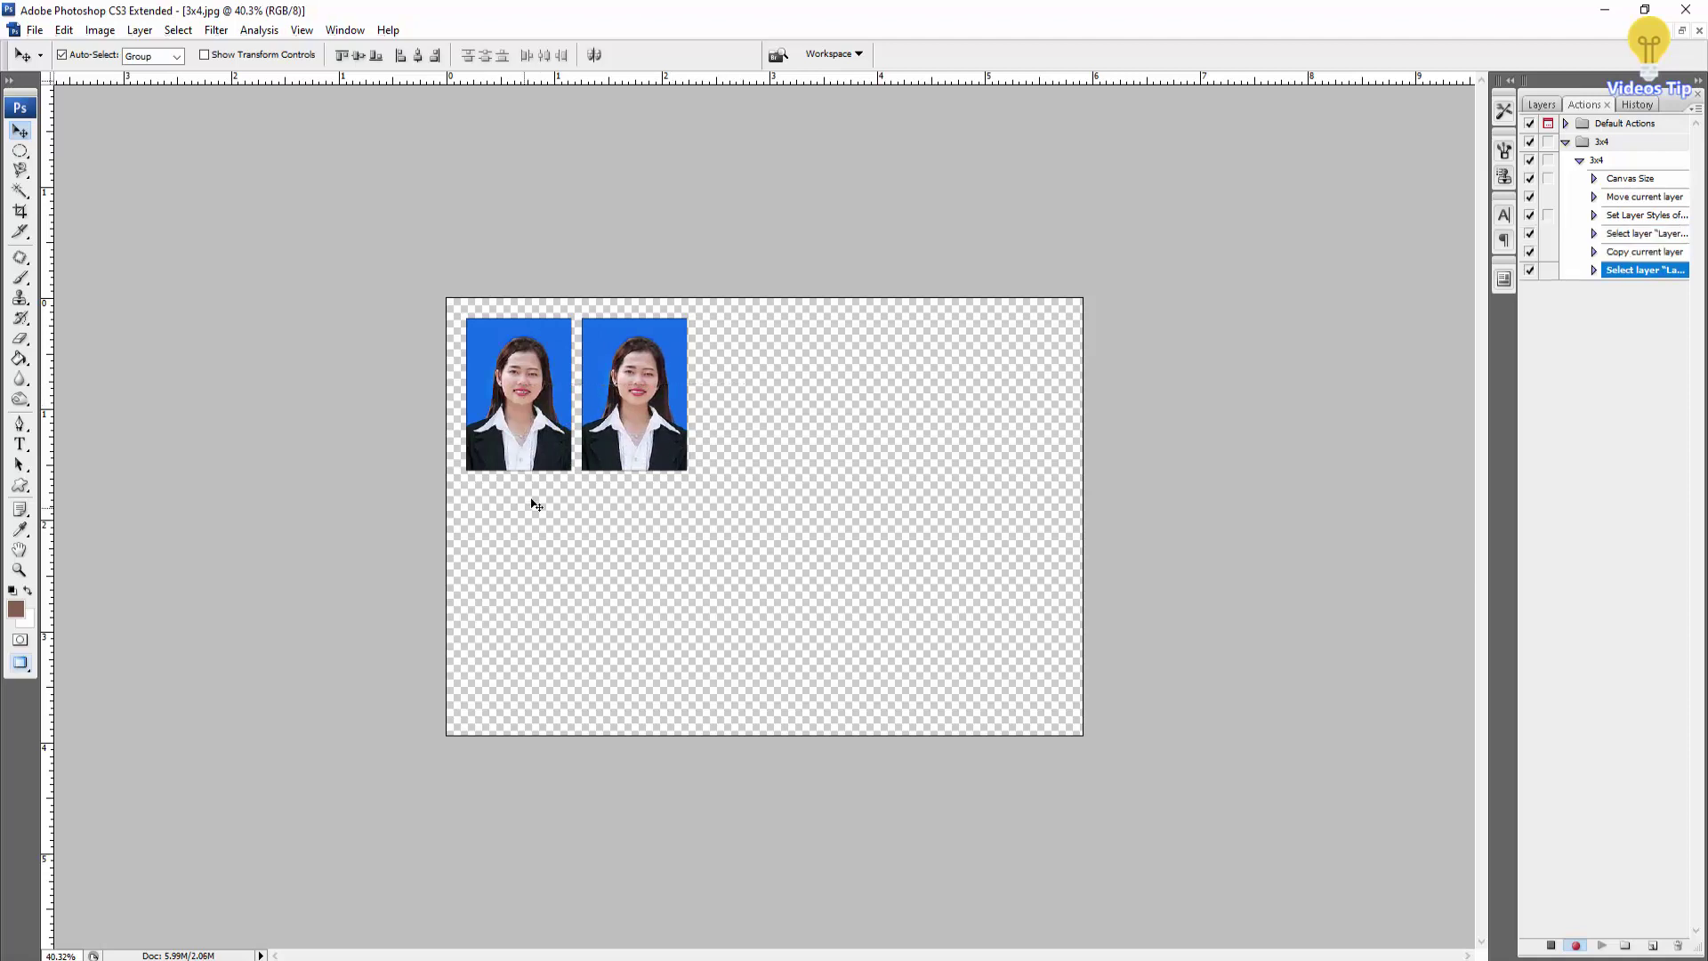
left_click_drag(627, 427, 867, 420)
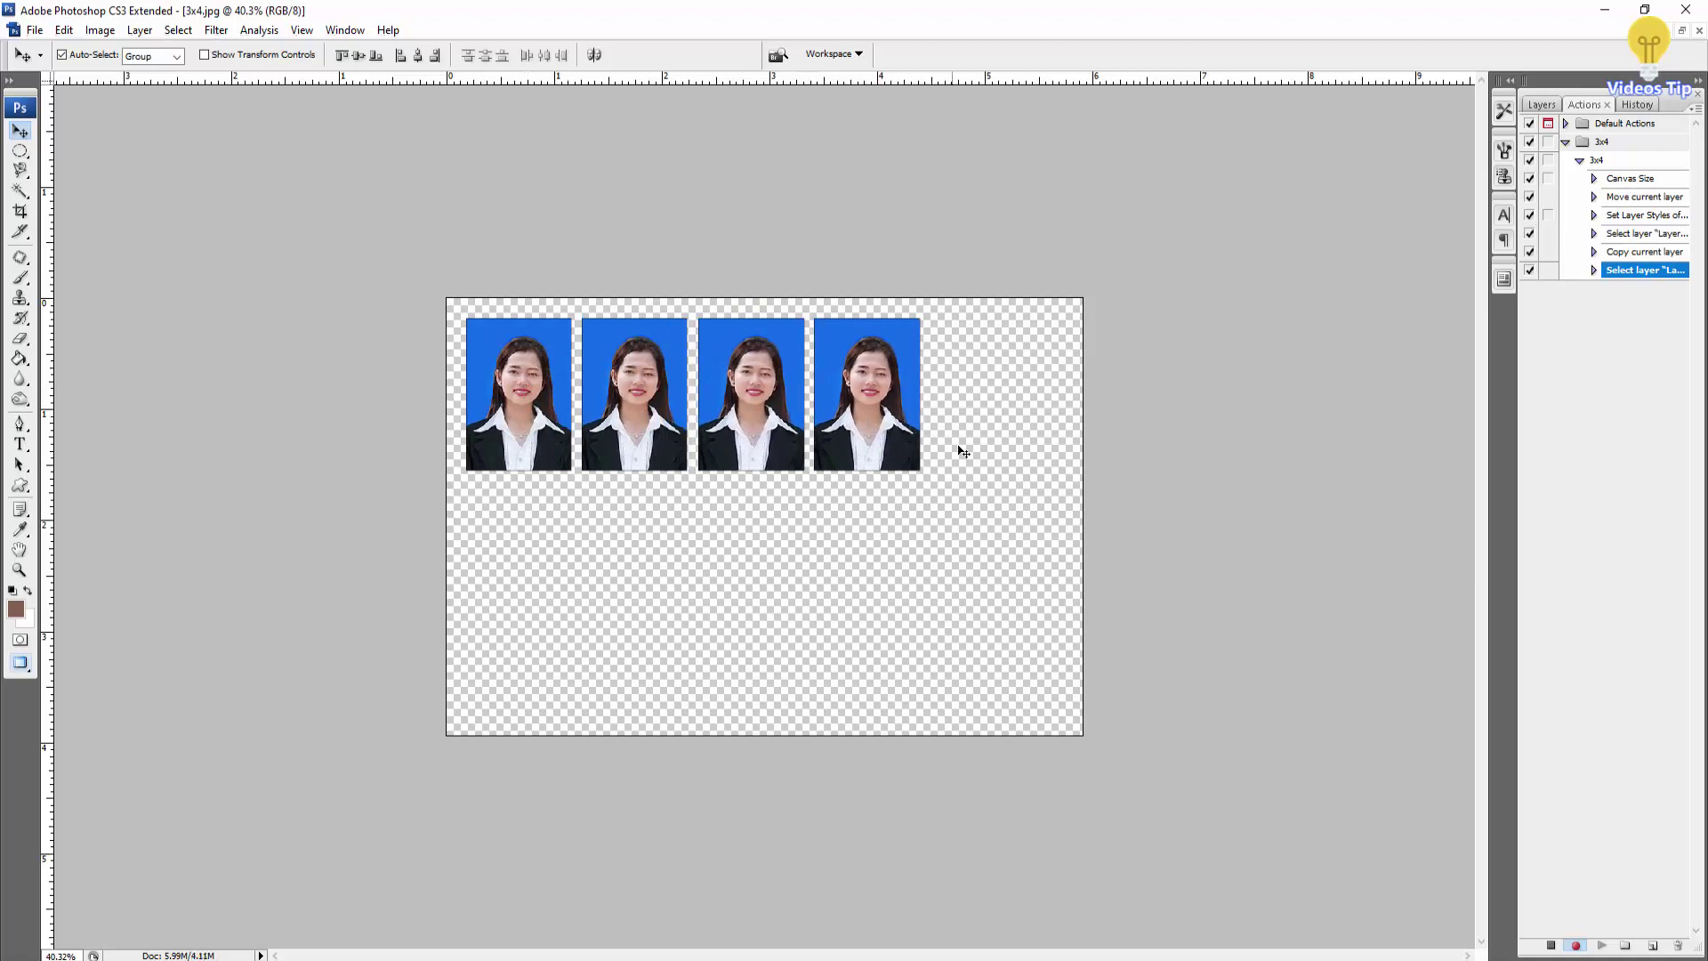
left_click(891, 448, "alt")
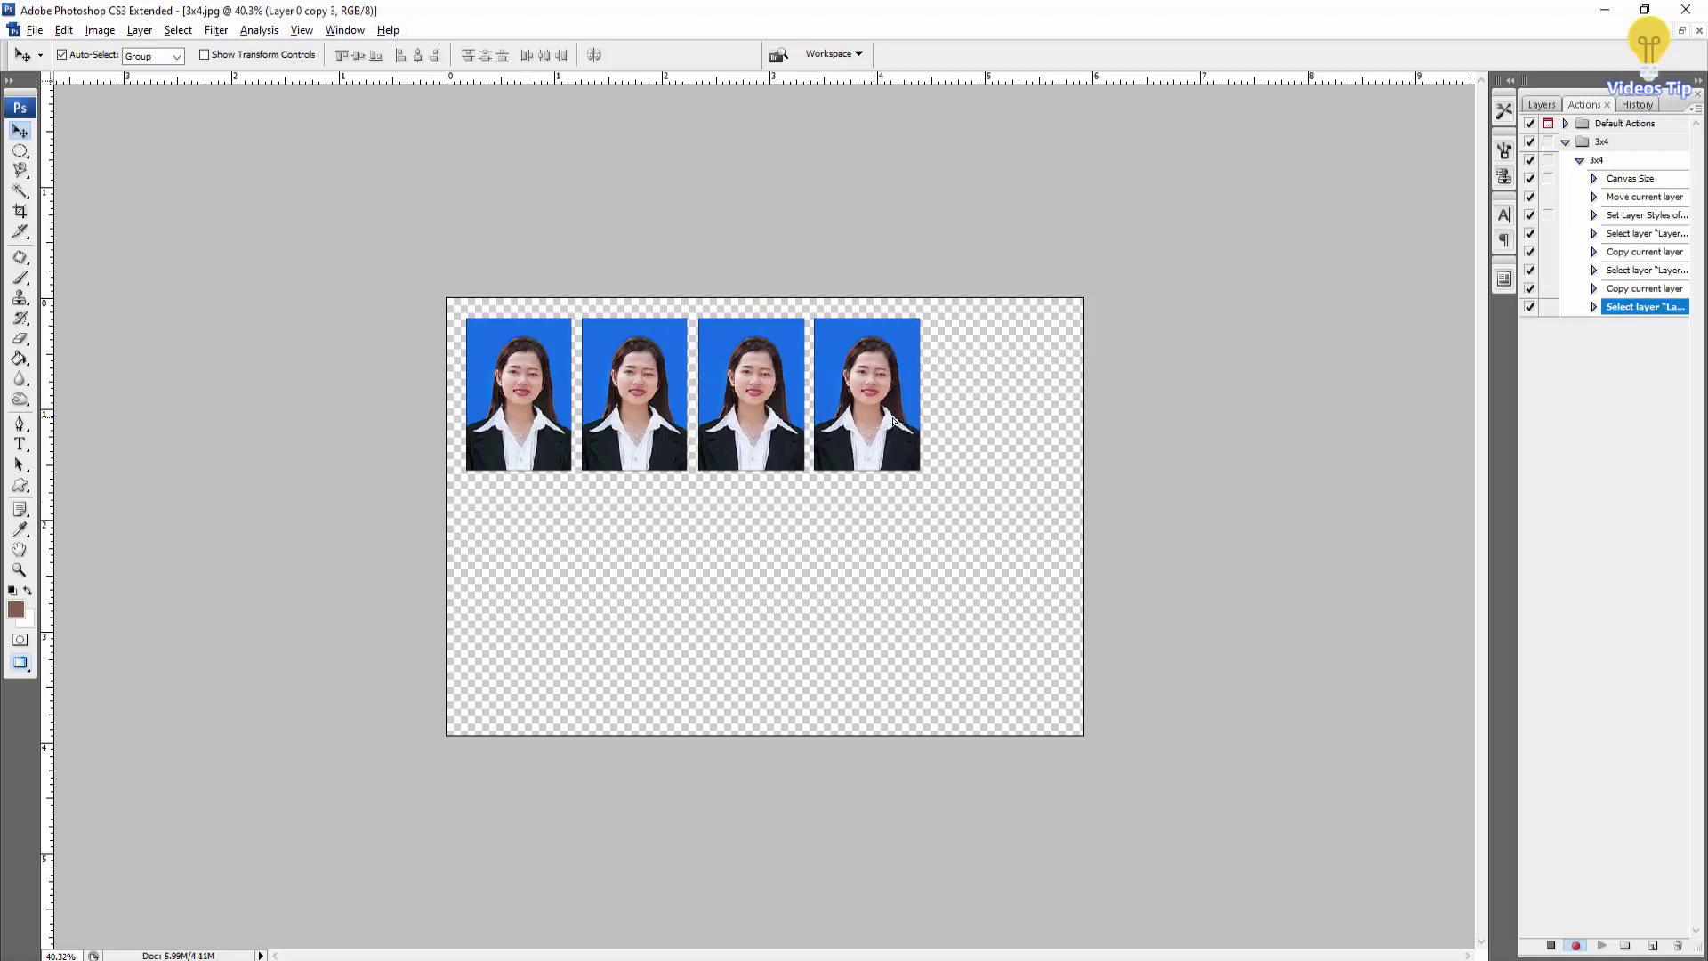
left_click_drag(894, 421, 990, 420)
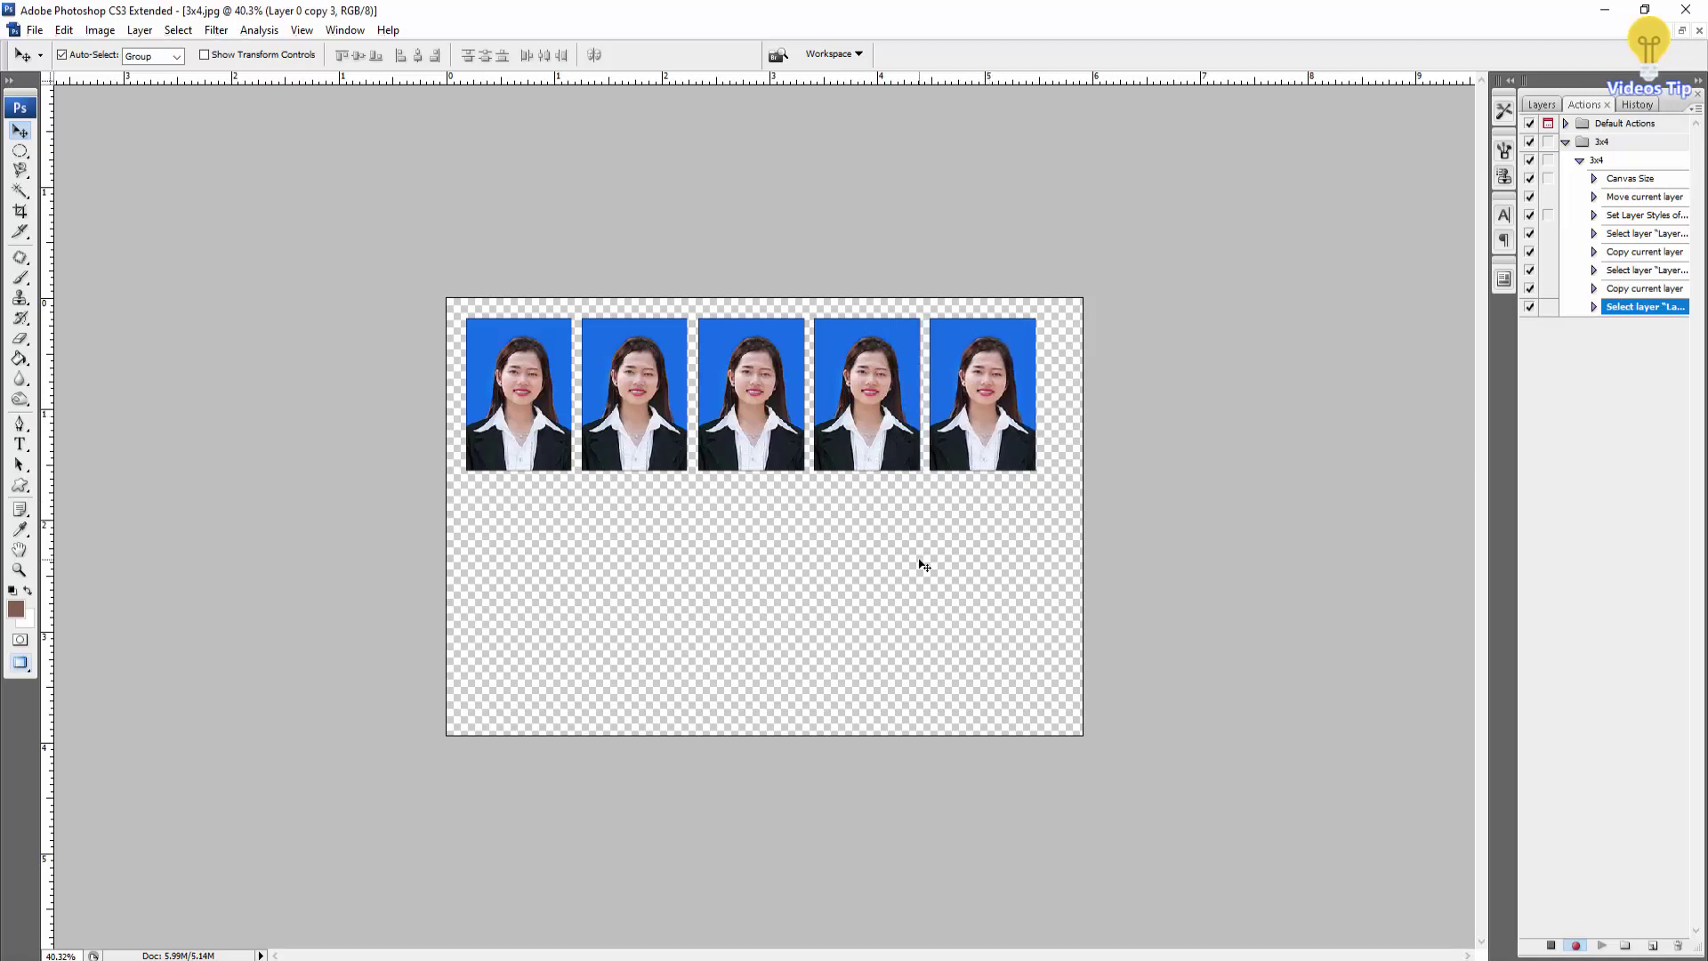
Duplicate the row downward into a second row and centre all ten photos.
left_click_drag(992, 539, 540, 440)
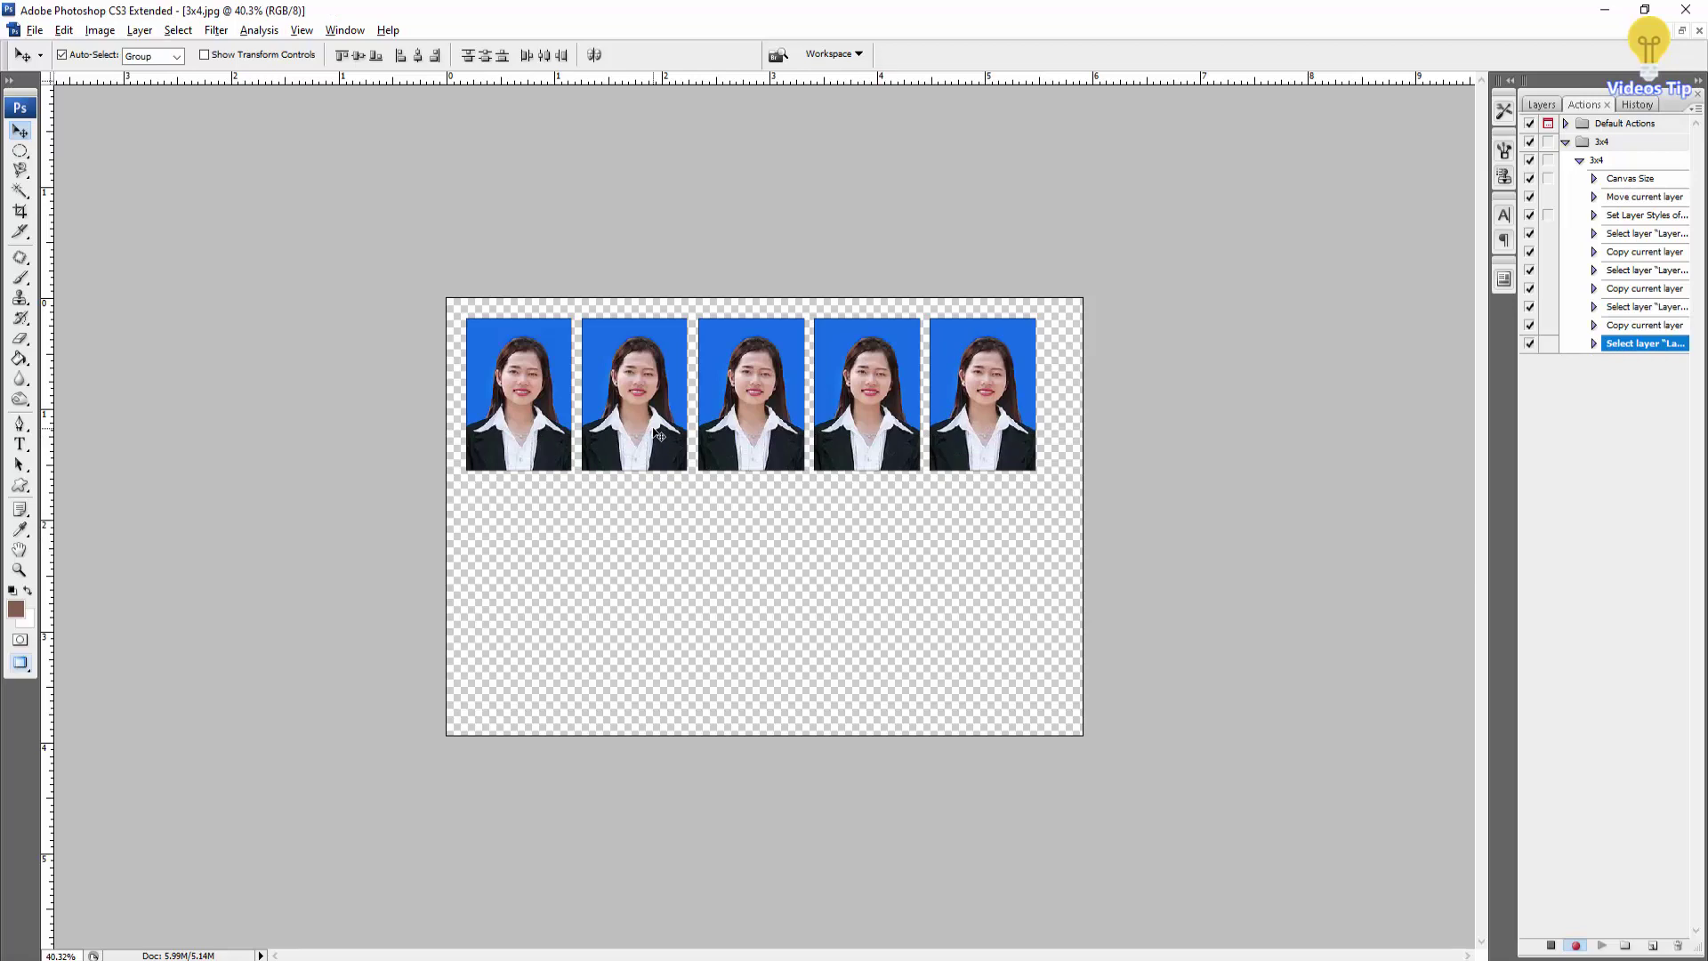
left_click_drag(655, 433, 657, 600)
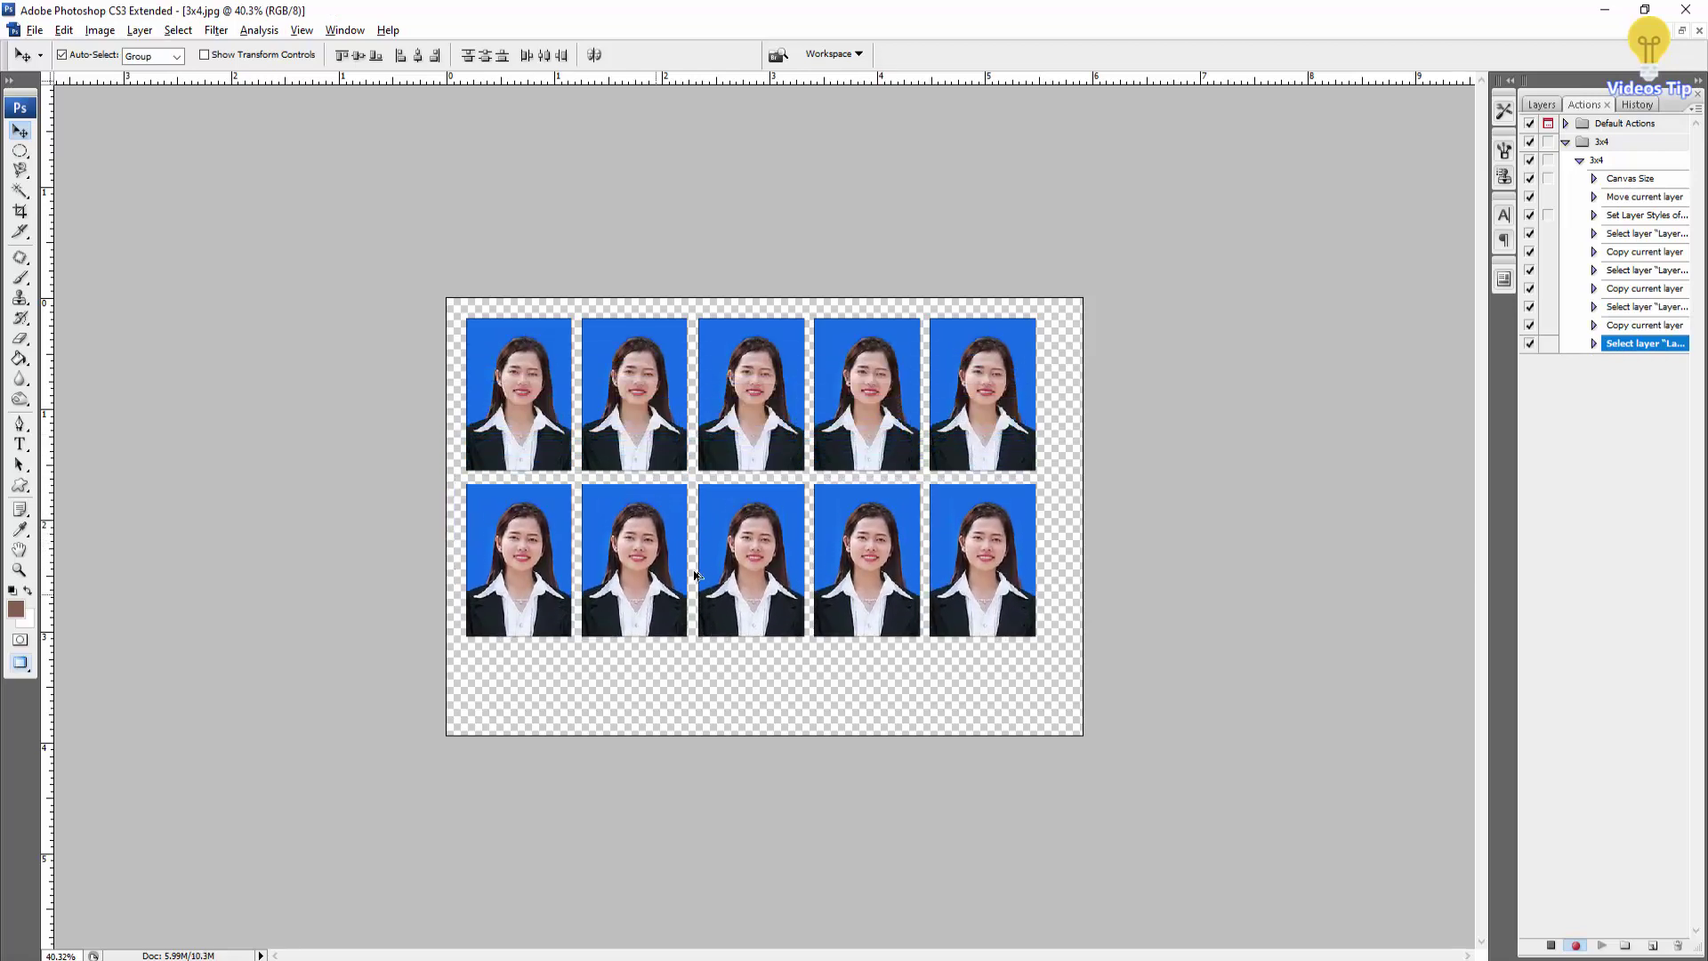
left_click_drag(1057, 397, 570, 624)
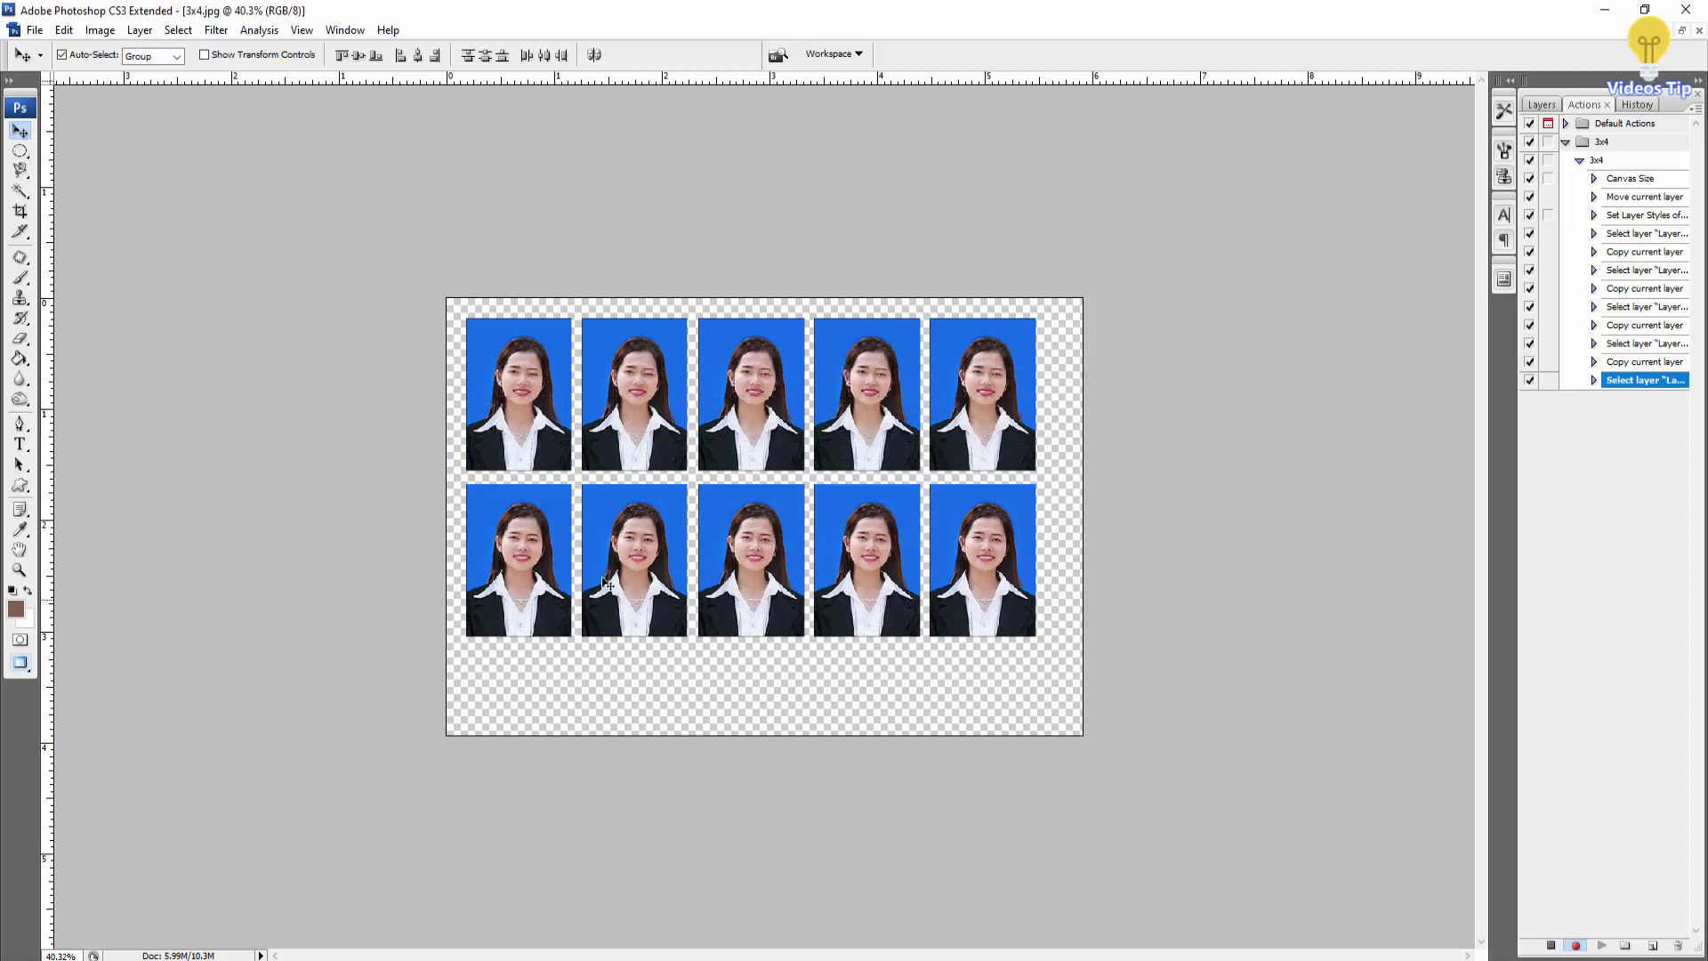
left_click_drag(653, 564, 661, 595)
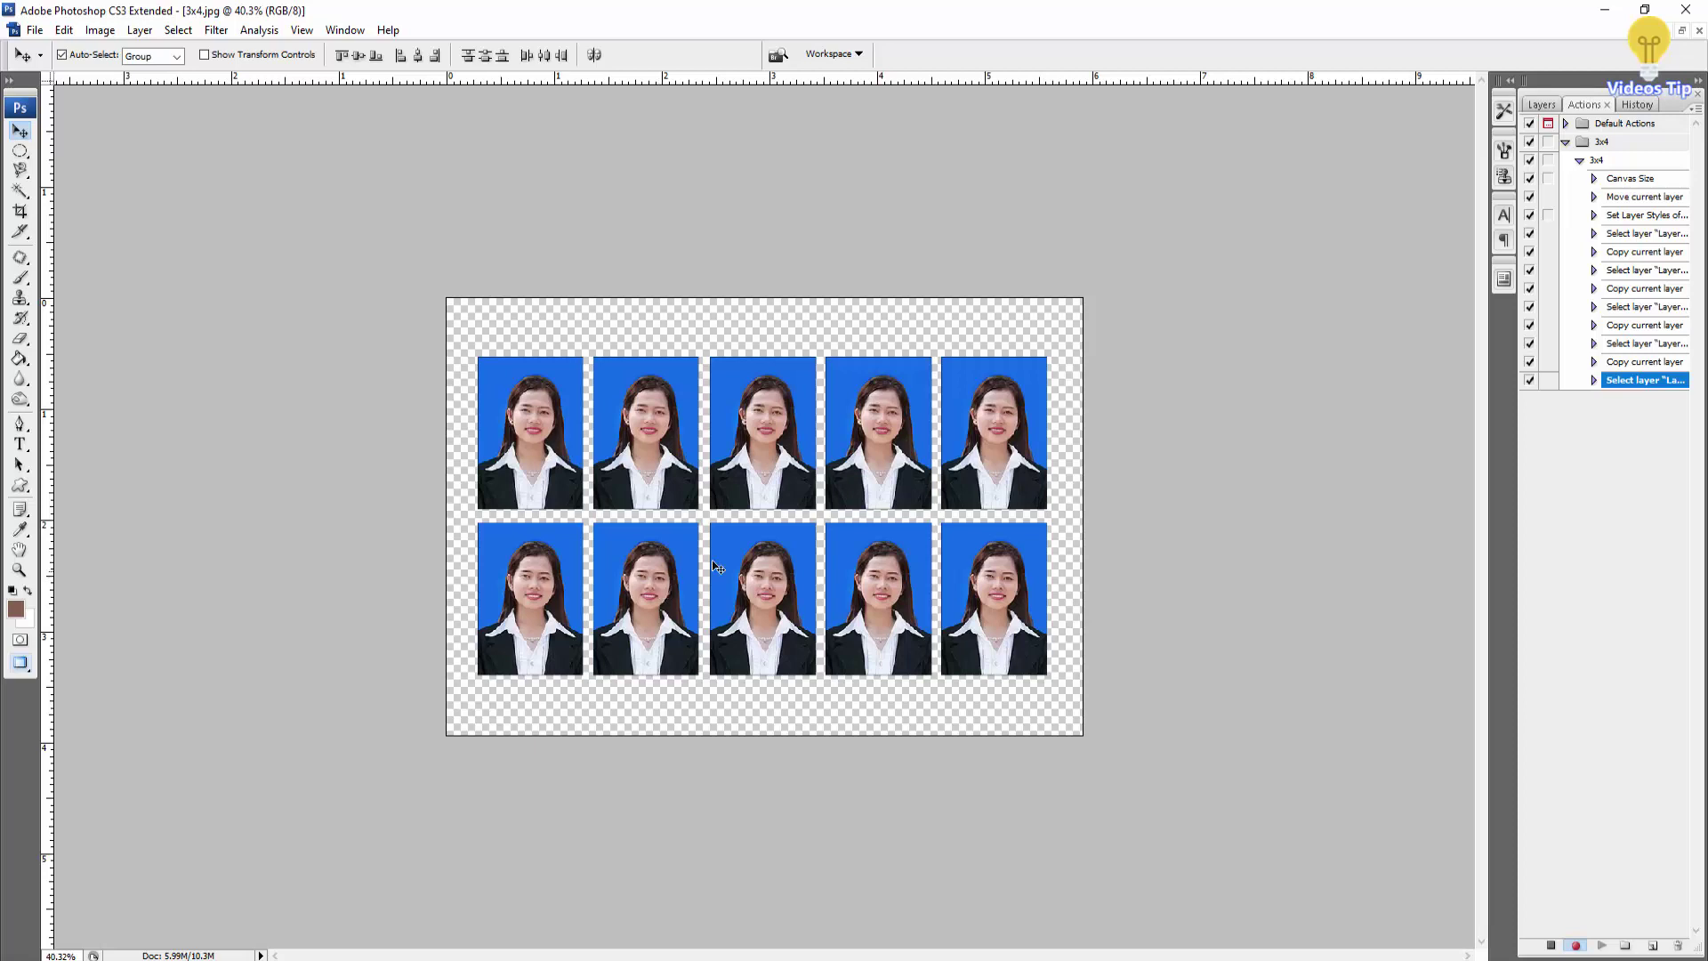
scroll(711, 543, "down", 1)
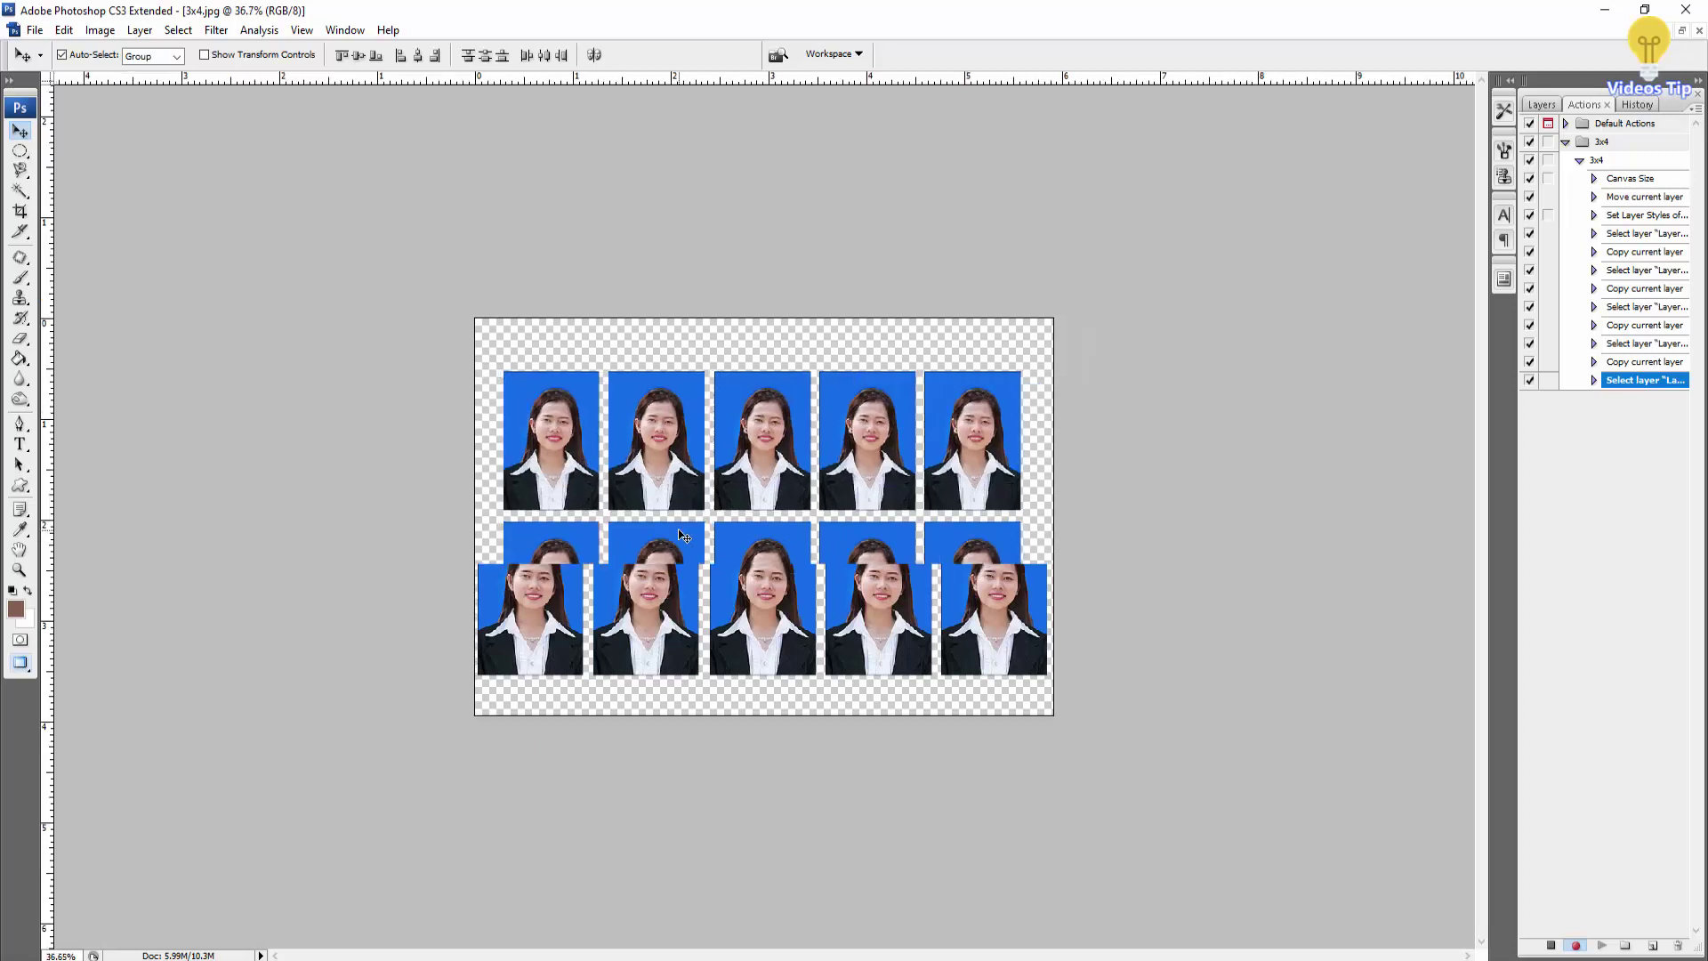
scroll(694, 538, "down", 1)
scroll(682, 536, "down", 1)
scroll(681, 535, "up", 3)
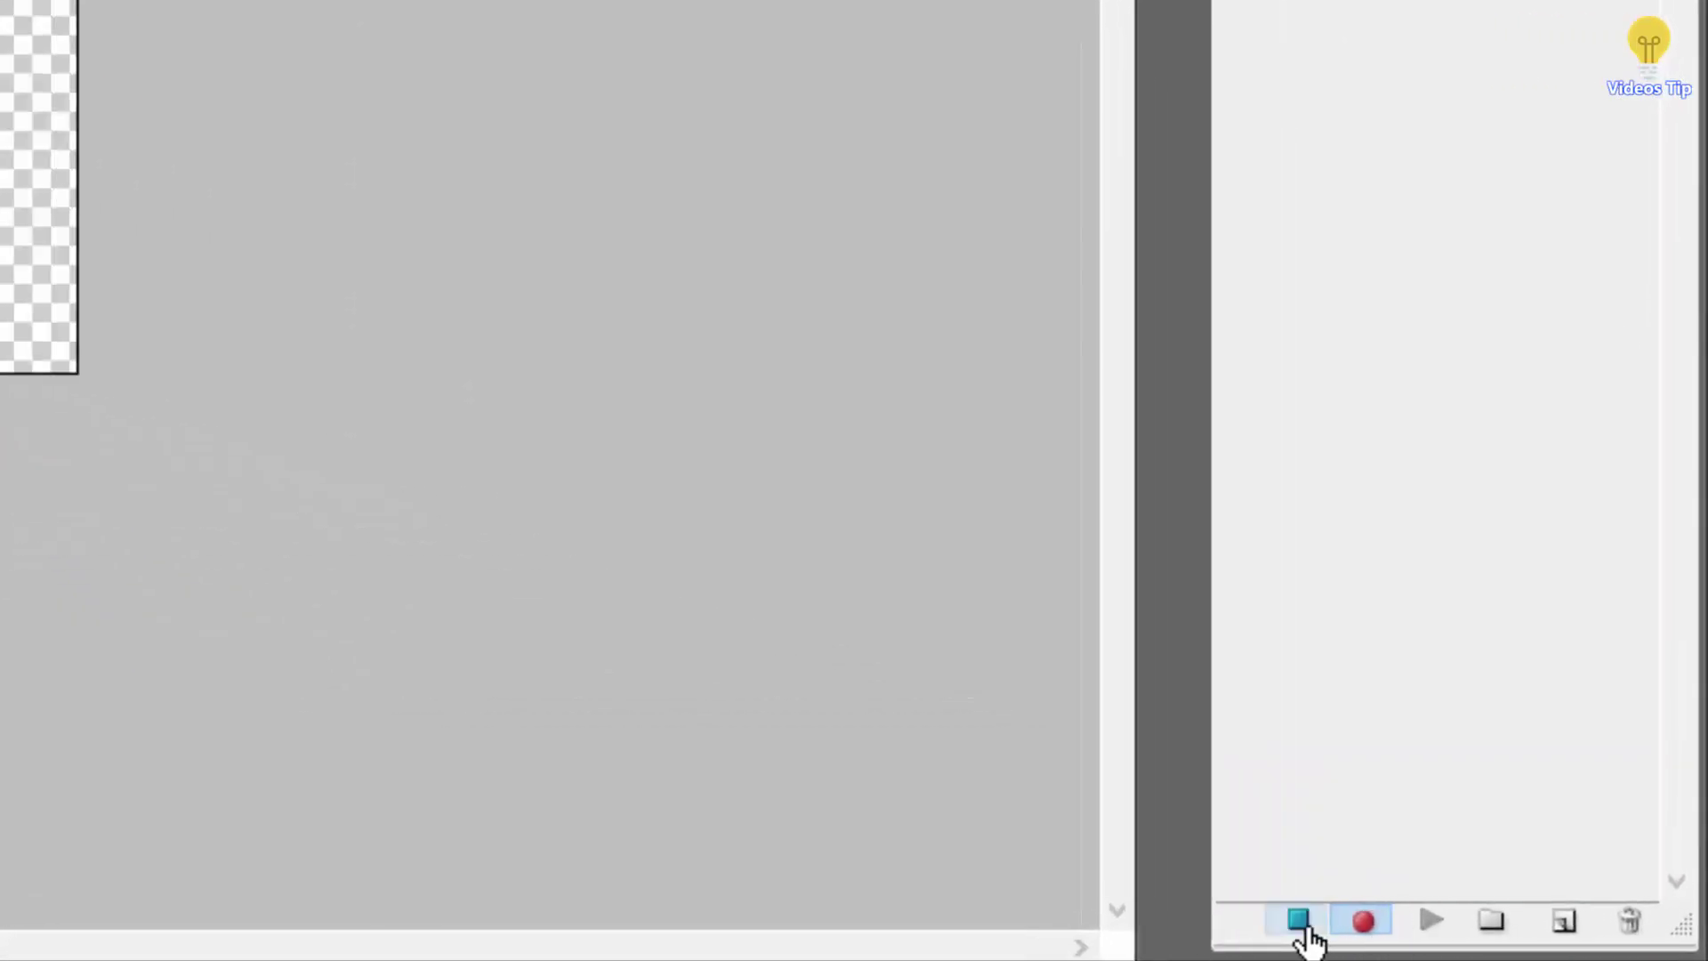
Stop recording the 3x4 action and revert the image to its 3x4.jpg History snapshot.
left_click(1430, 932)
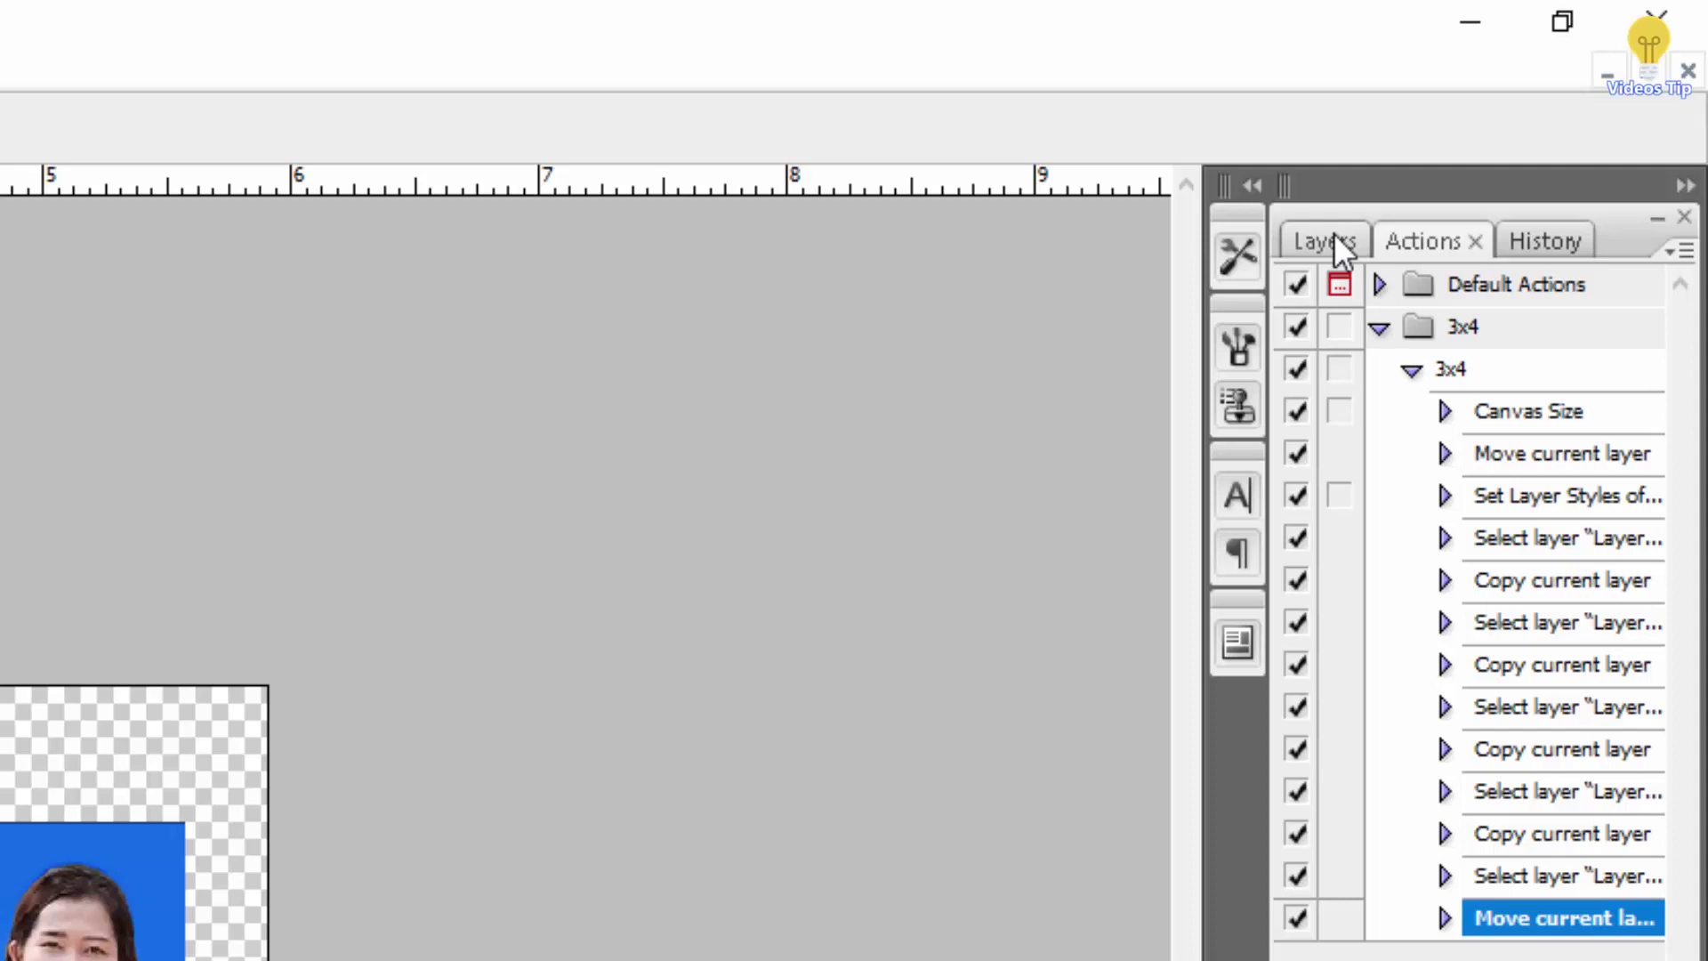
left_click(1530, 242)
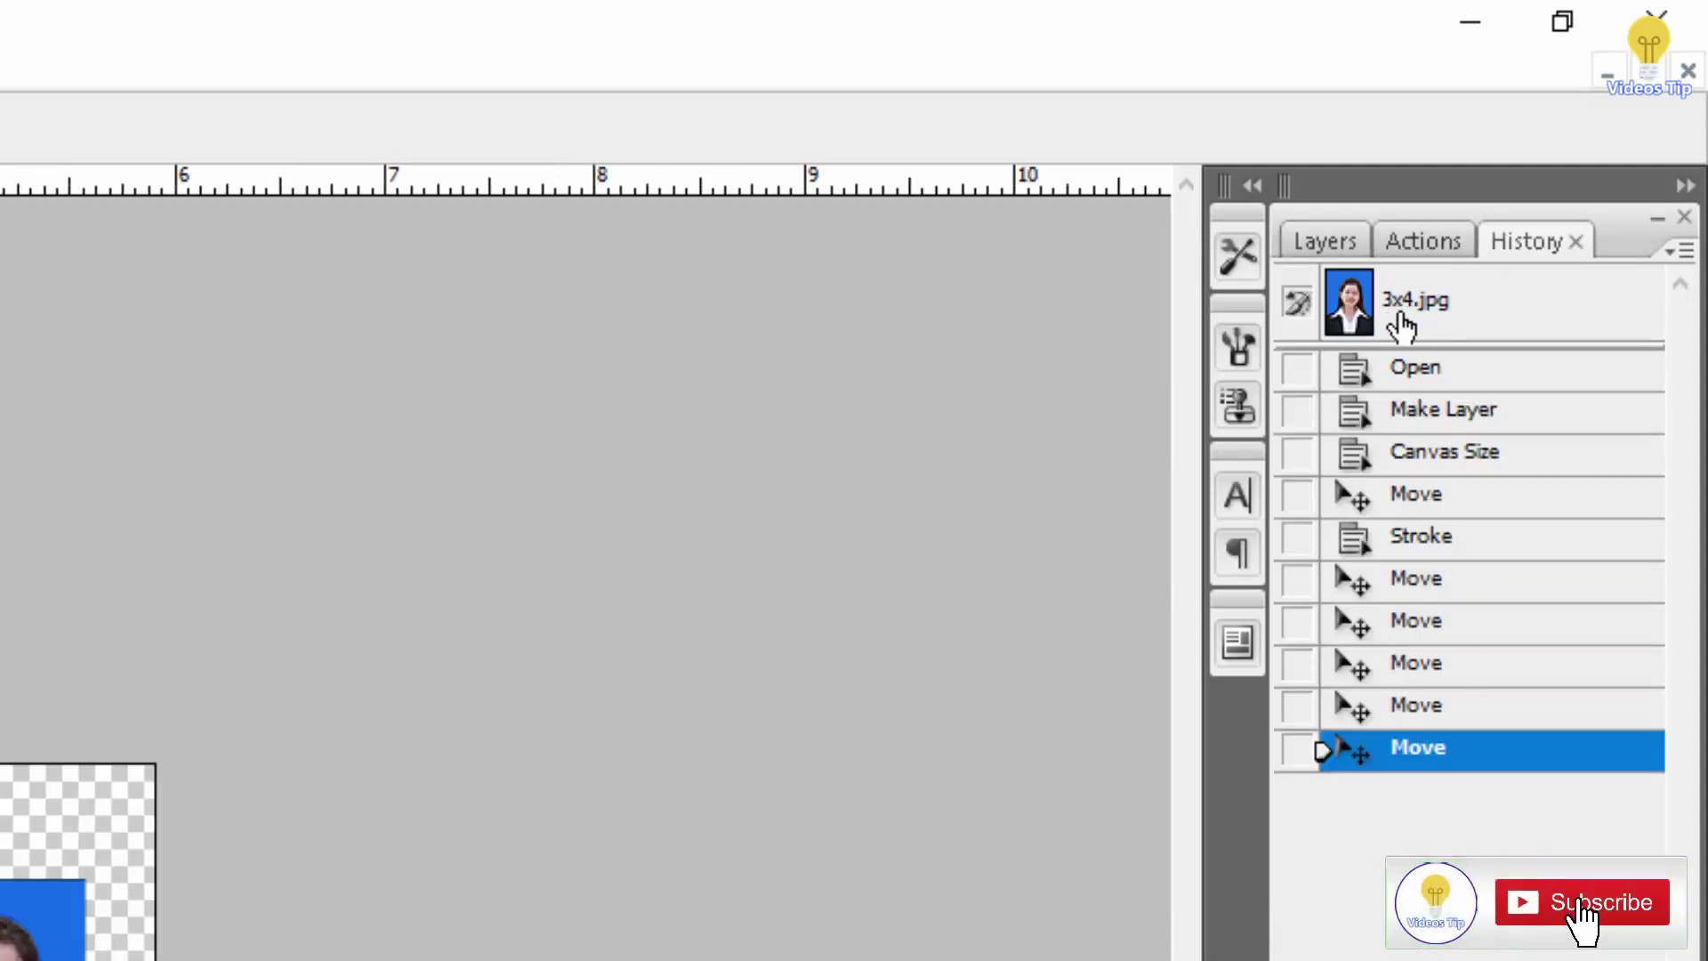
left_click(1422, 311)
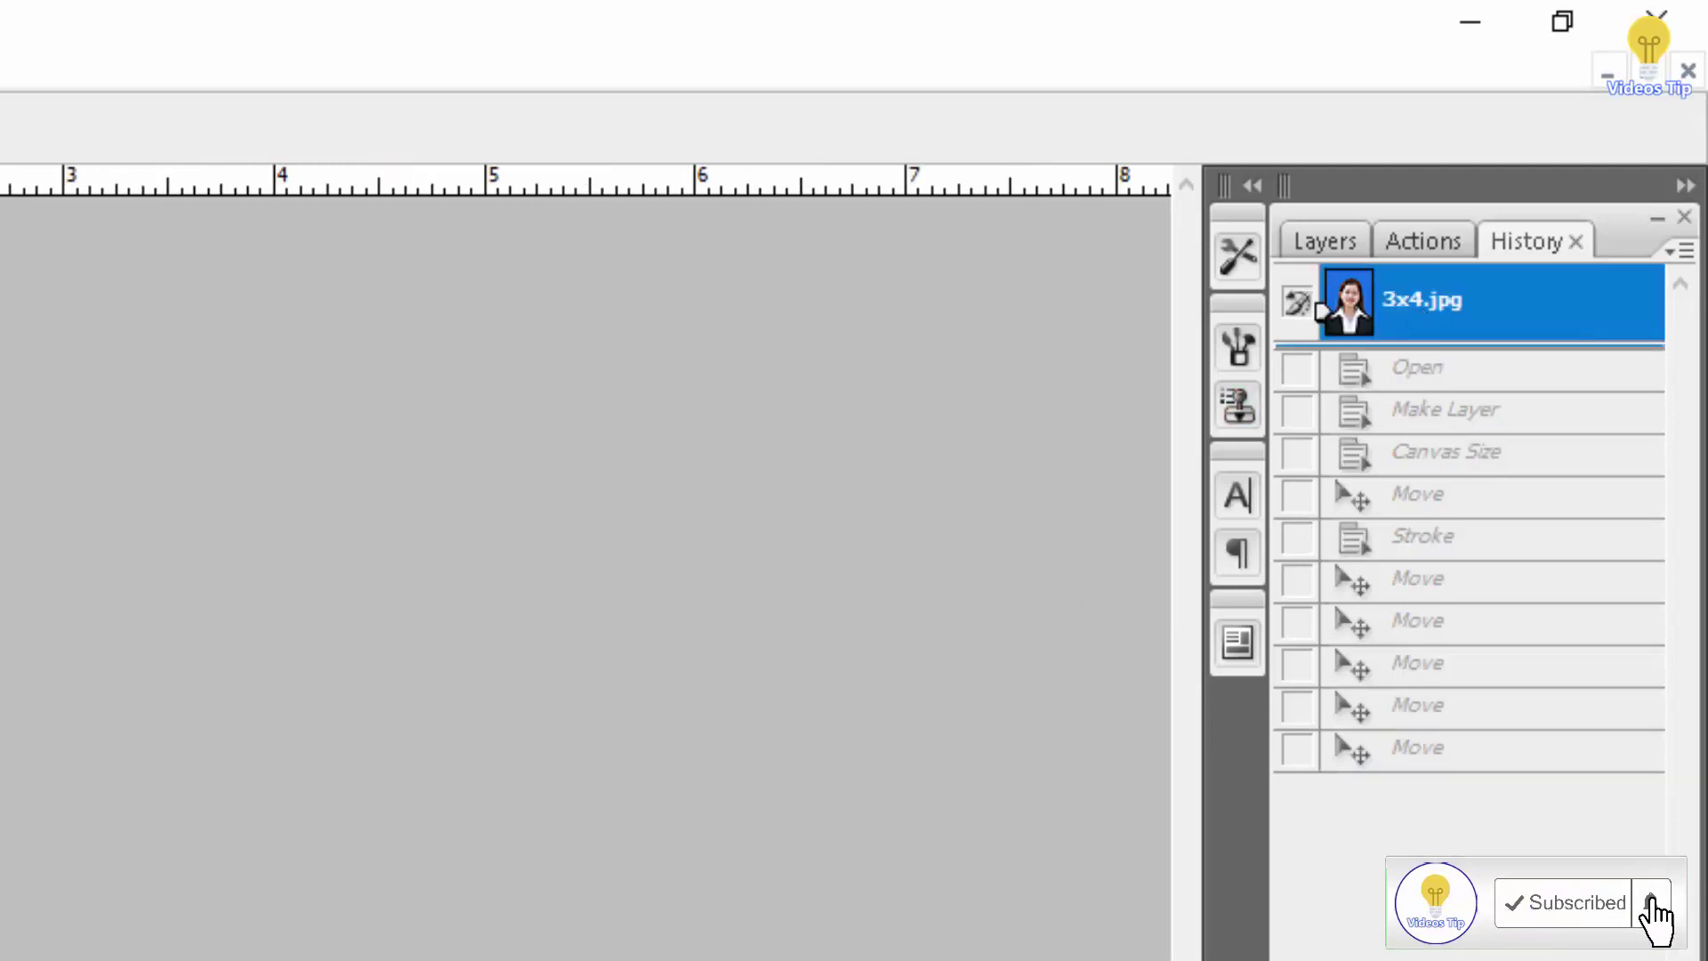
left_click(1322, 233)
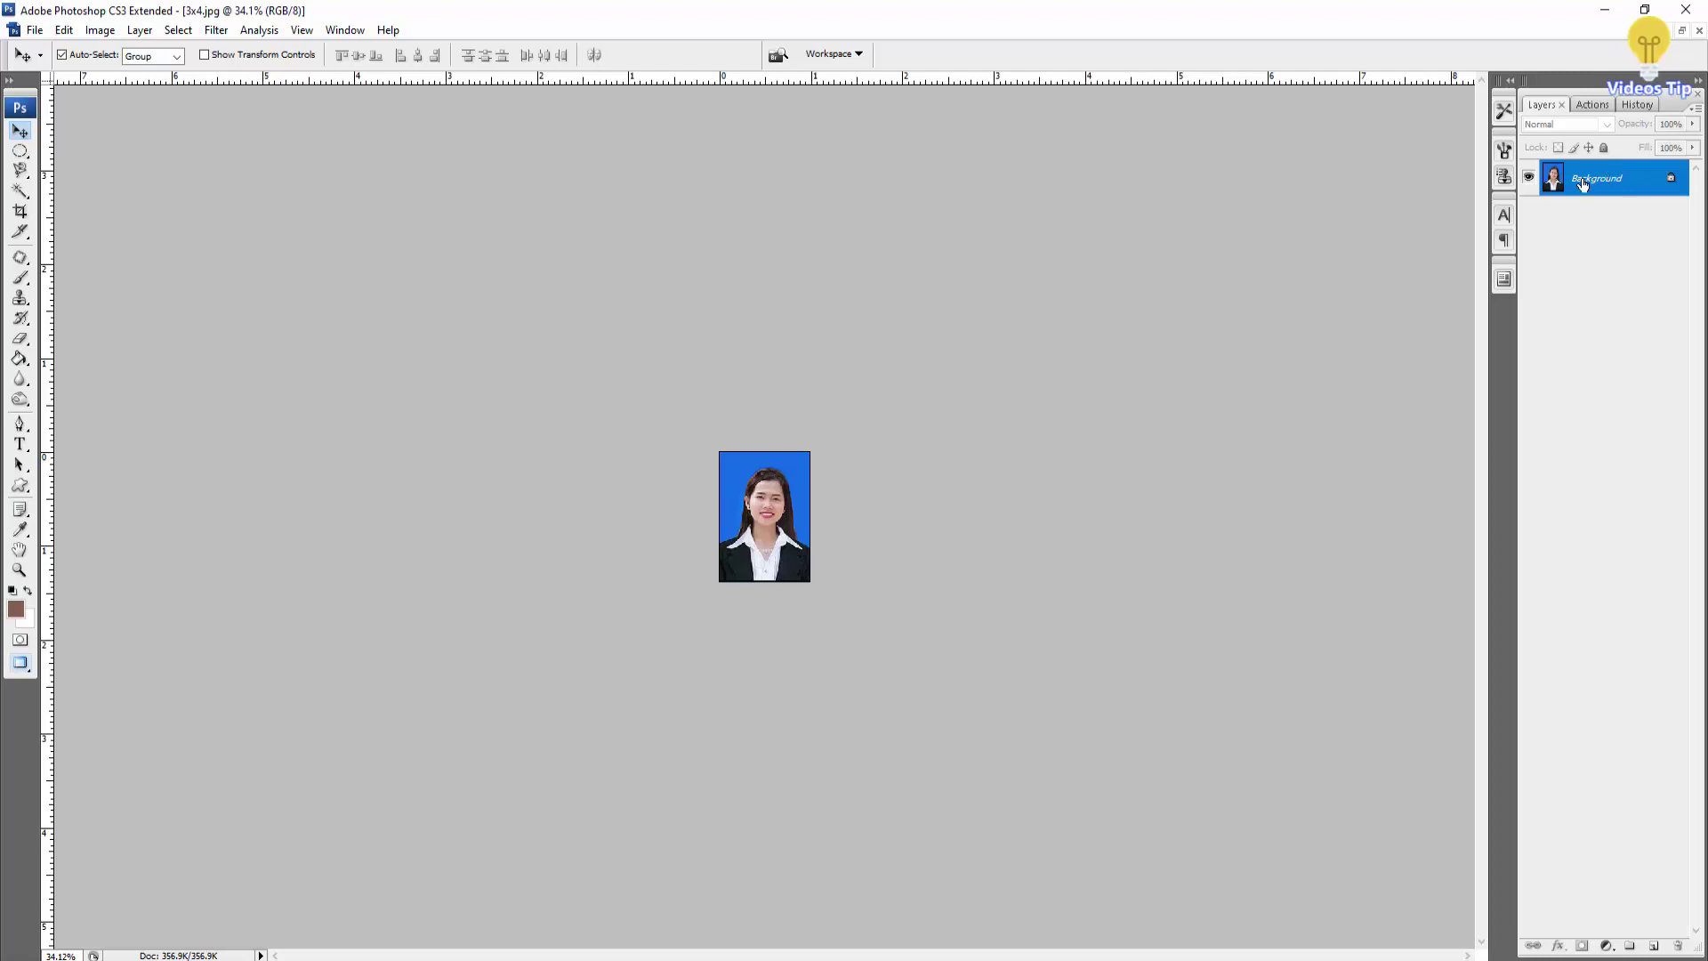
Set F4 as the 3x4 action's function key in Action Options.
left_click(1592, 104)
double_click(1630, 163)
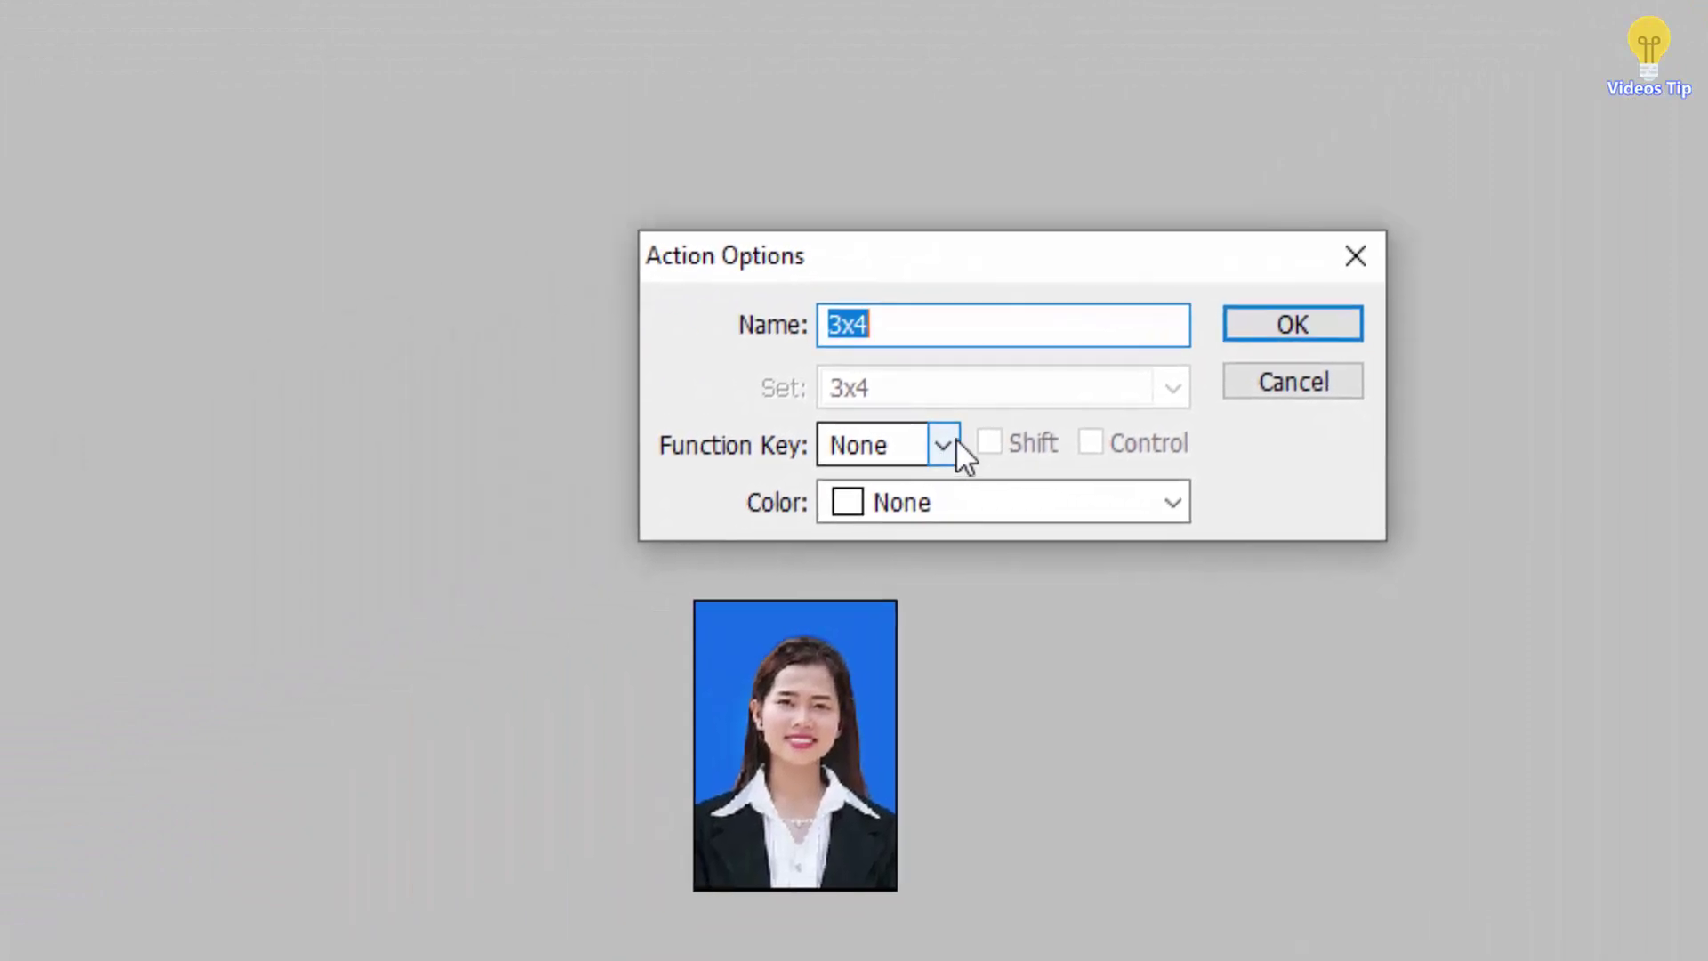
left_click(1354, 257)
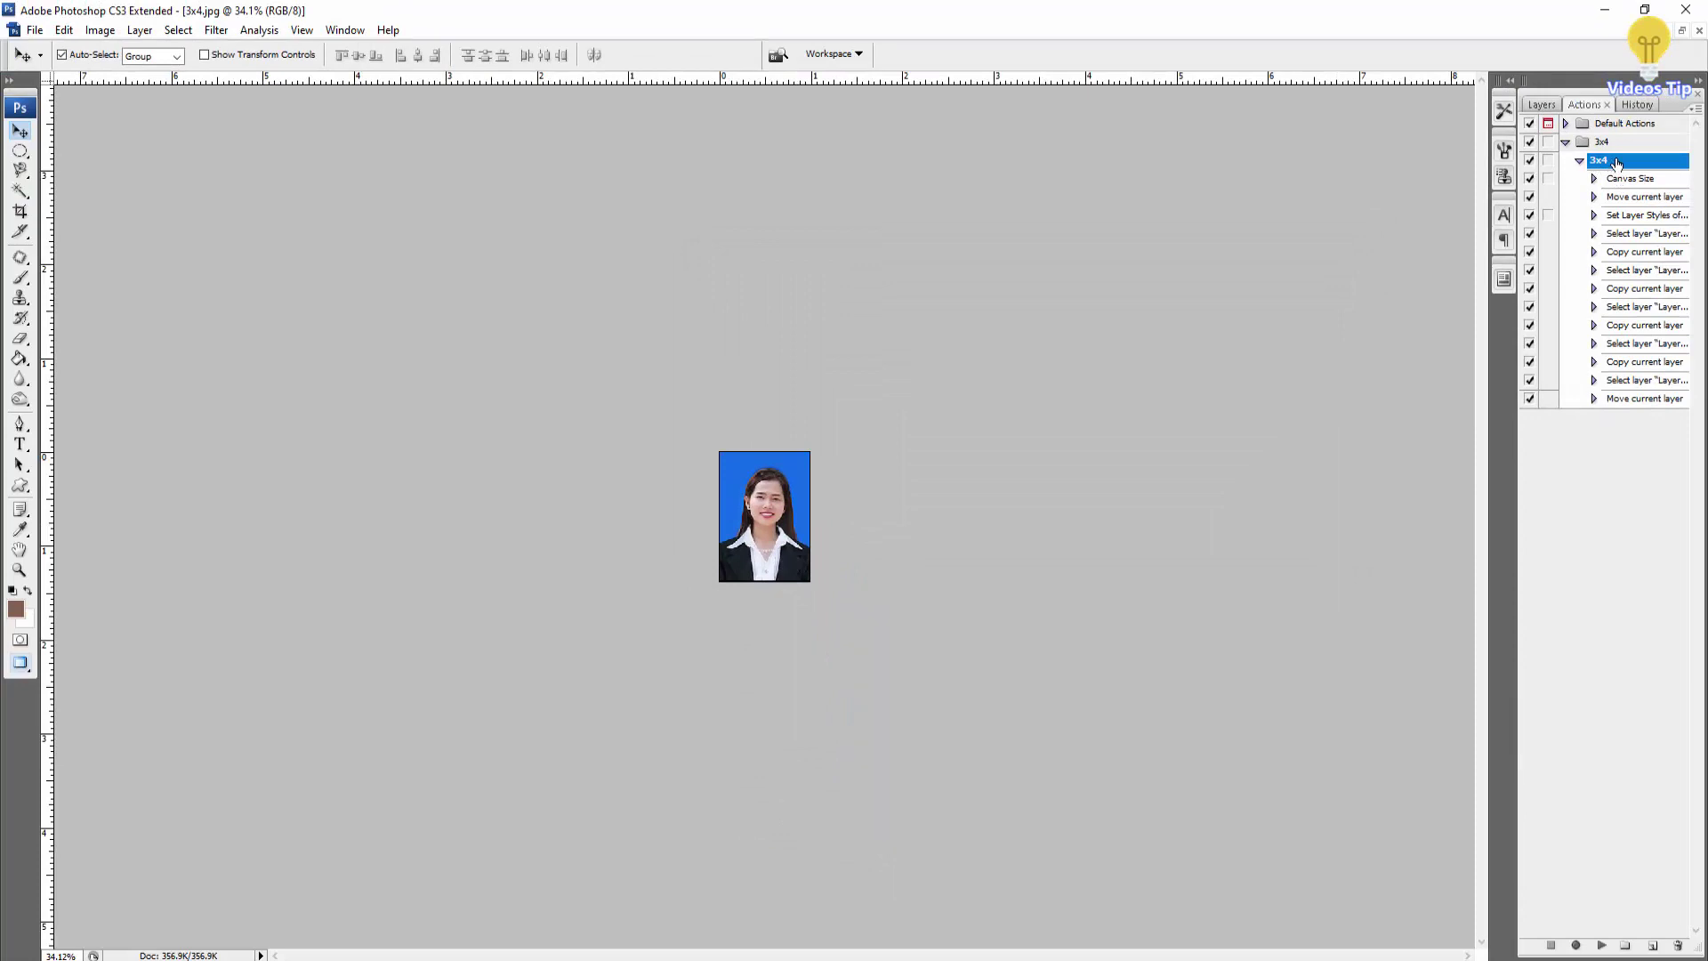
double_click(1616, 164)
left_click(830, 383)
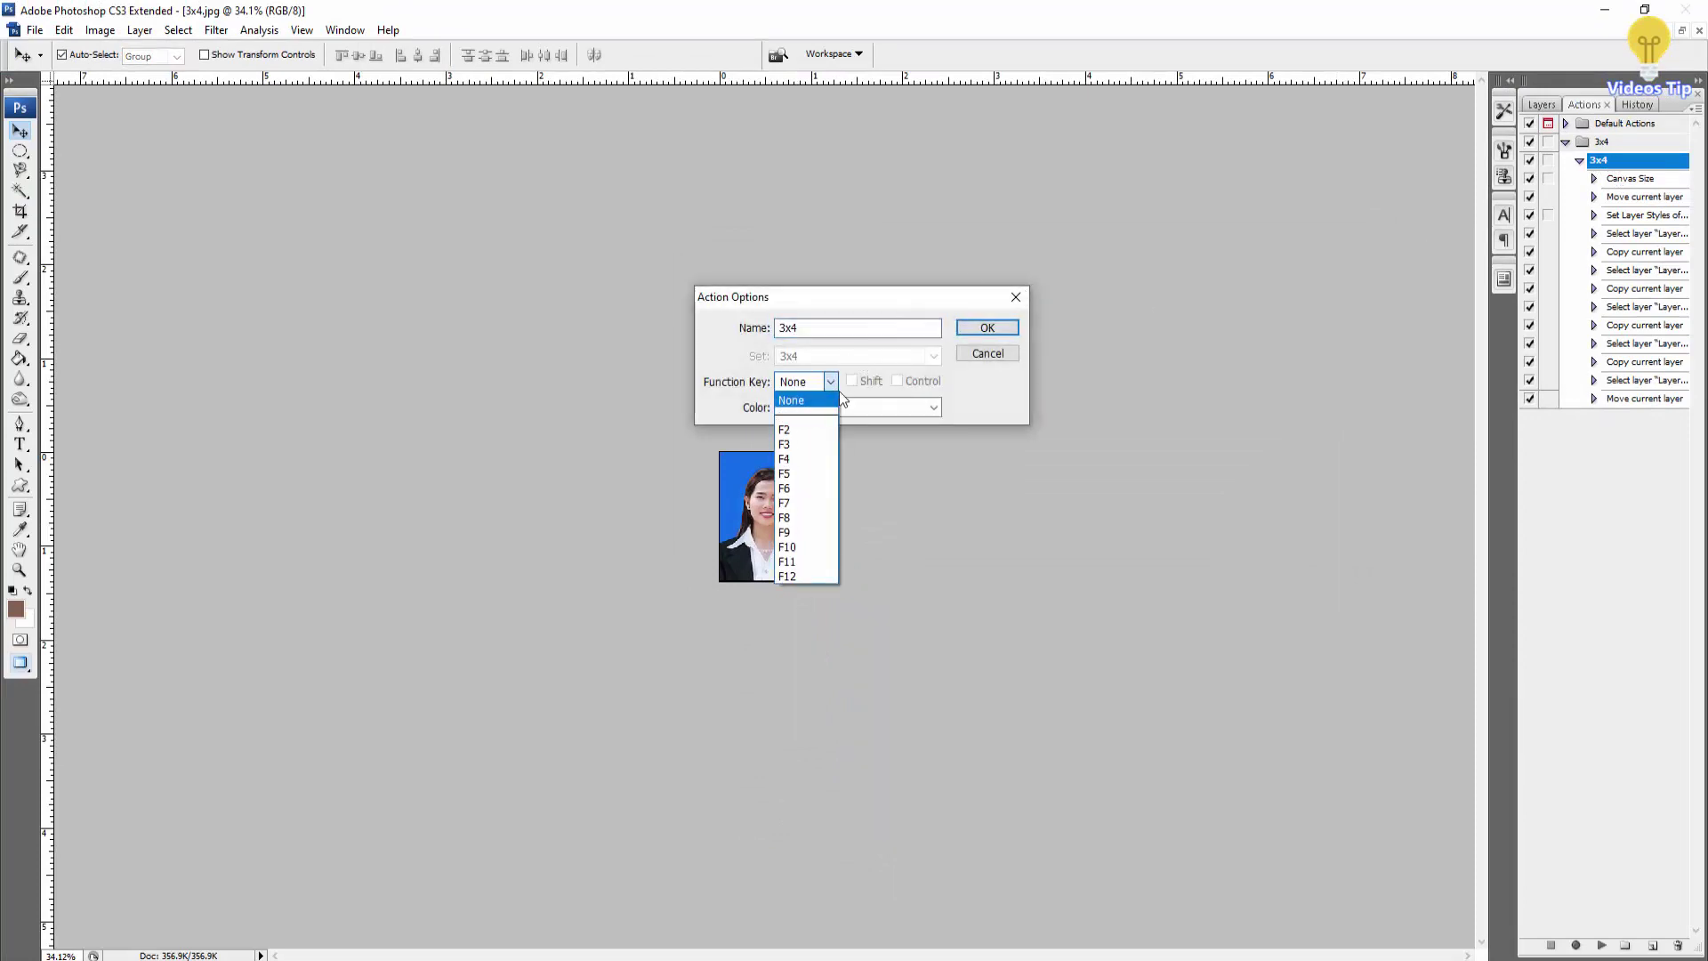
left_click(809, 542)
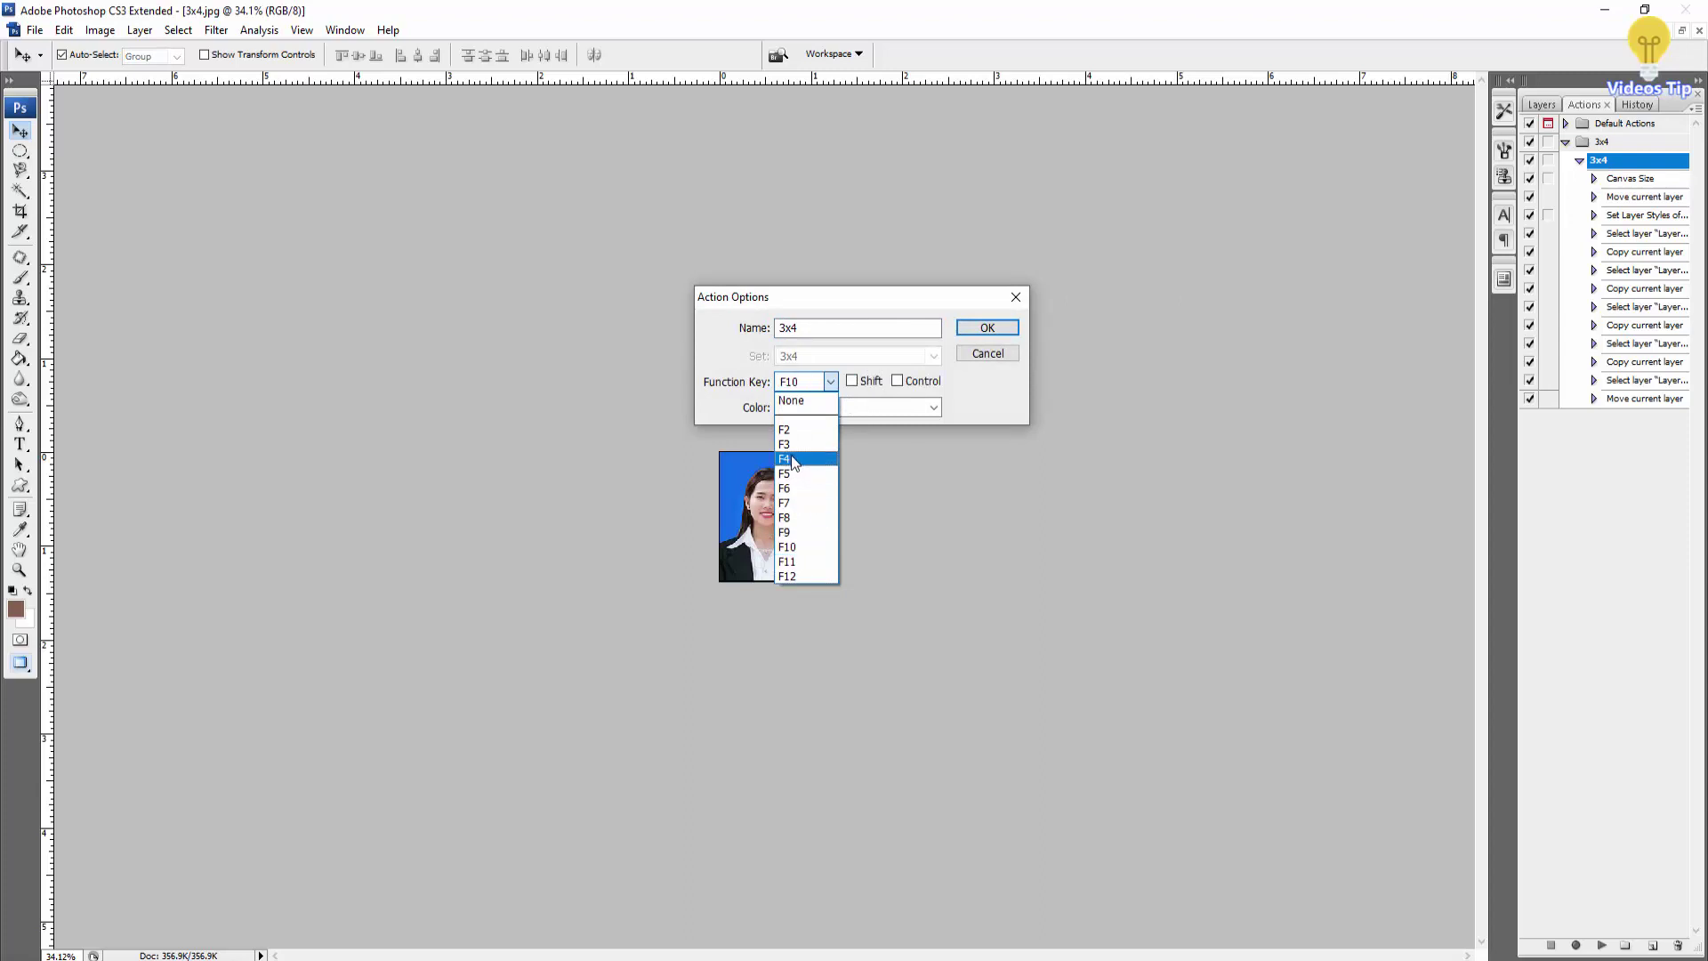
left_click(788, 459)
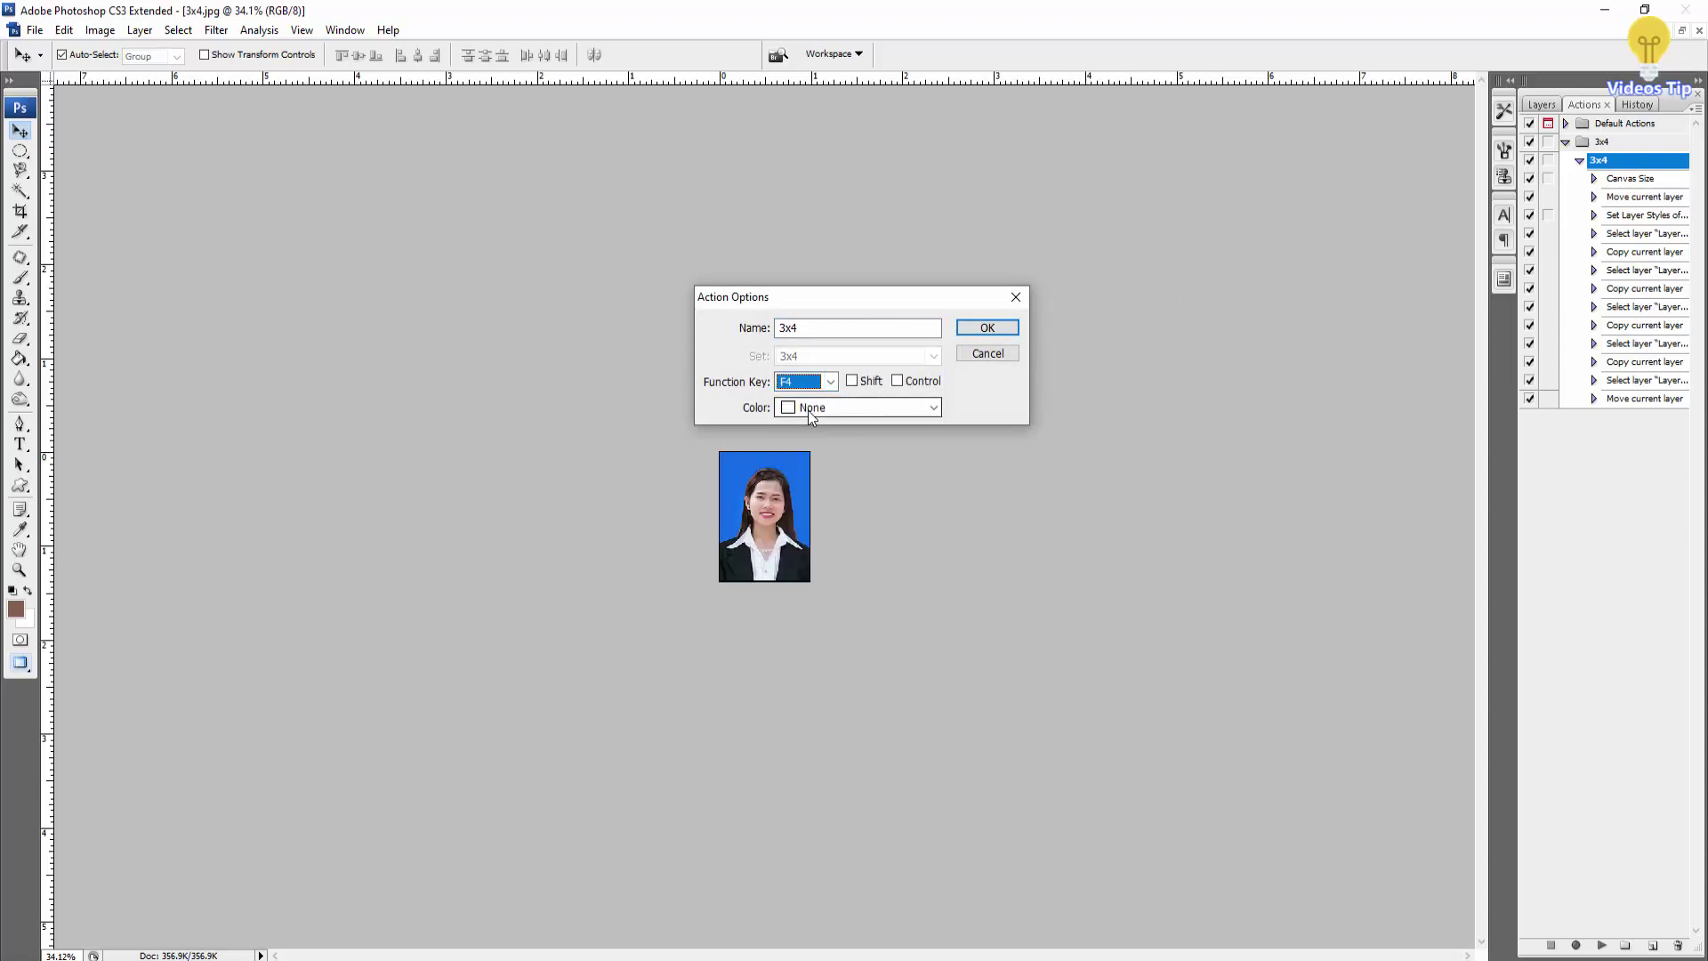
left_click(988, 327)
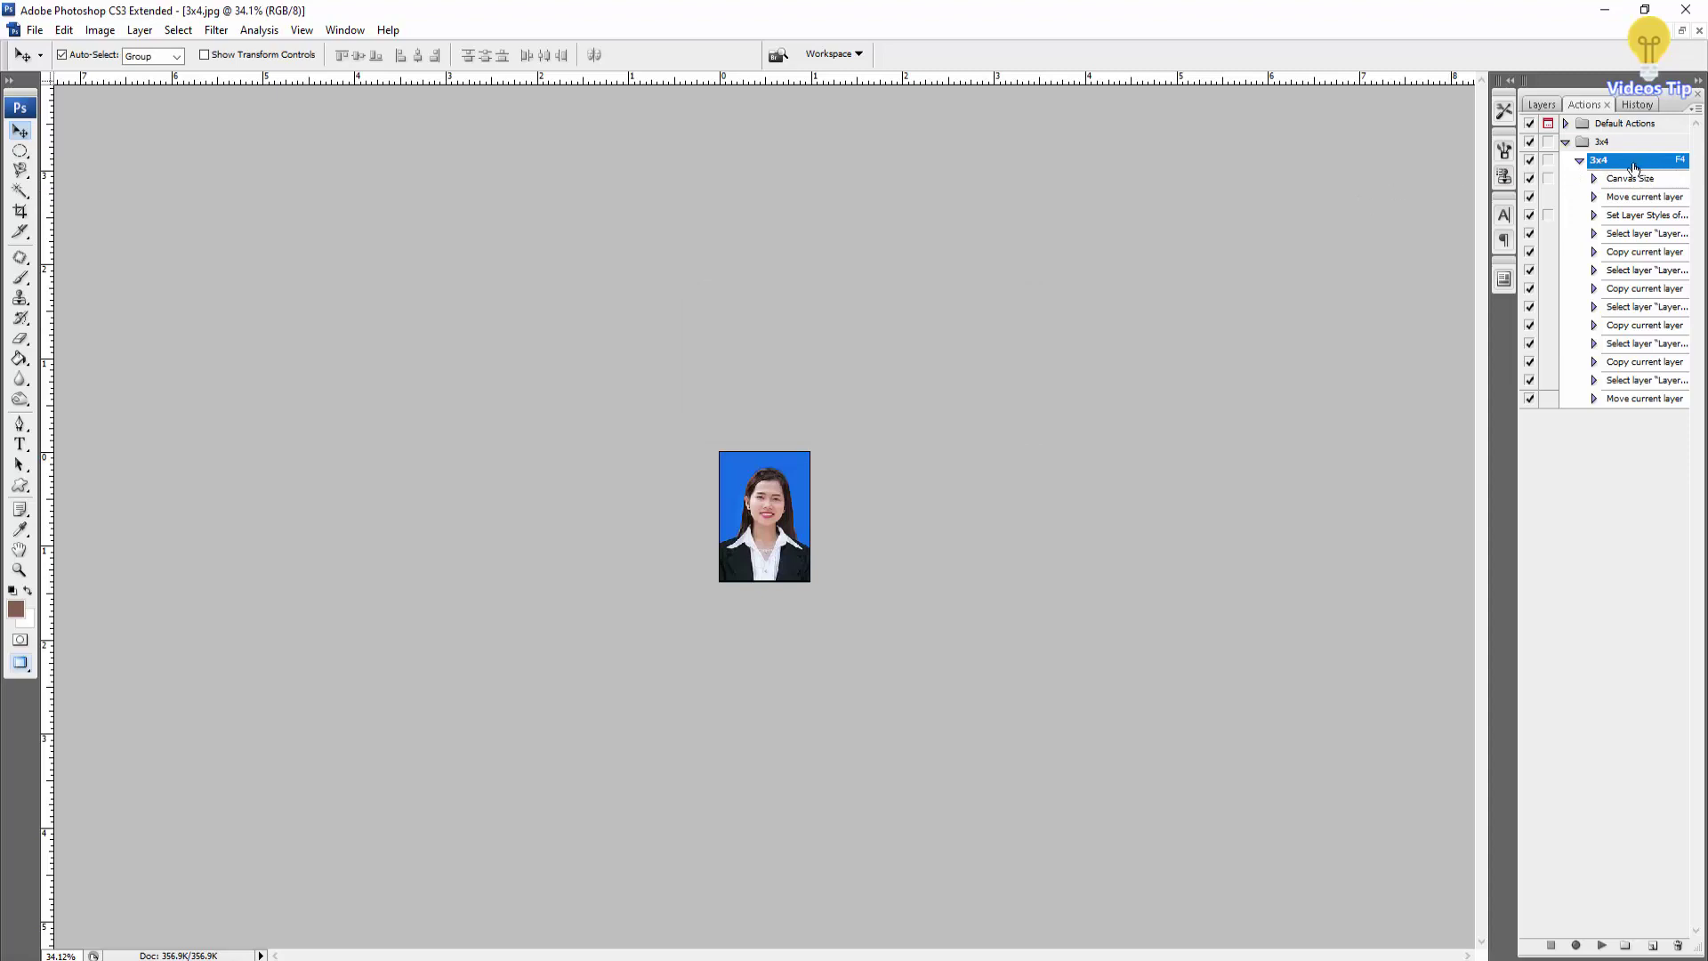
left_click(1655, 430)
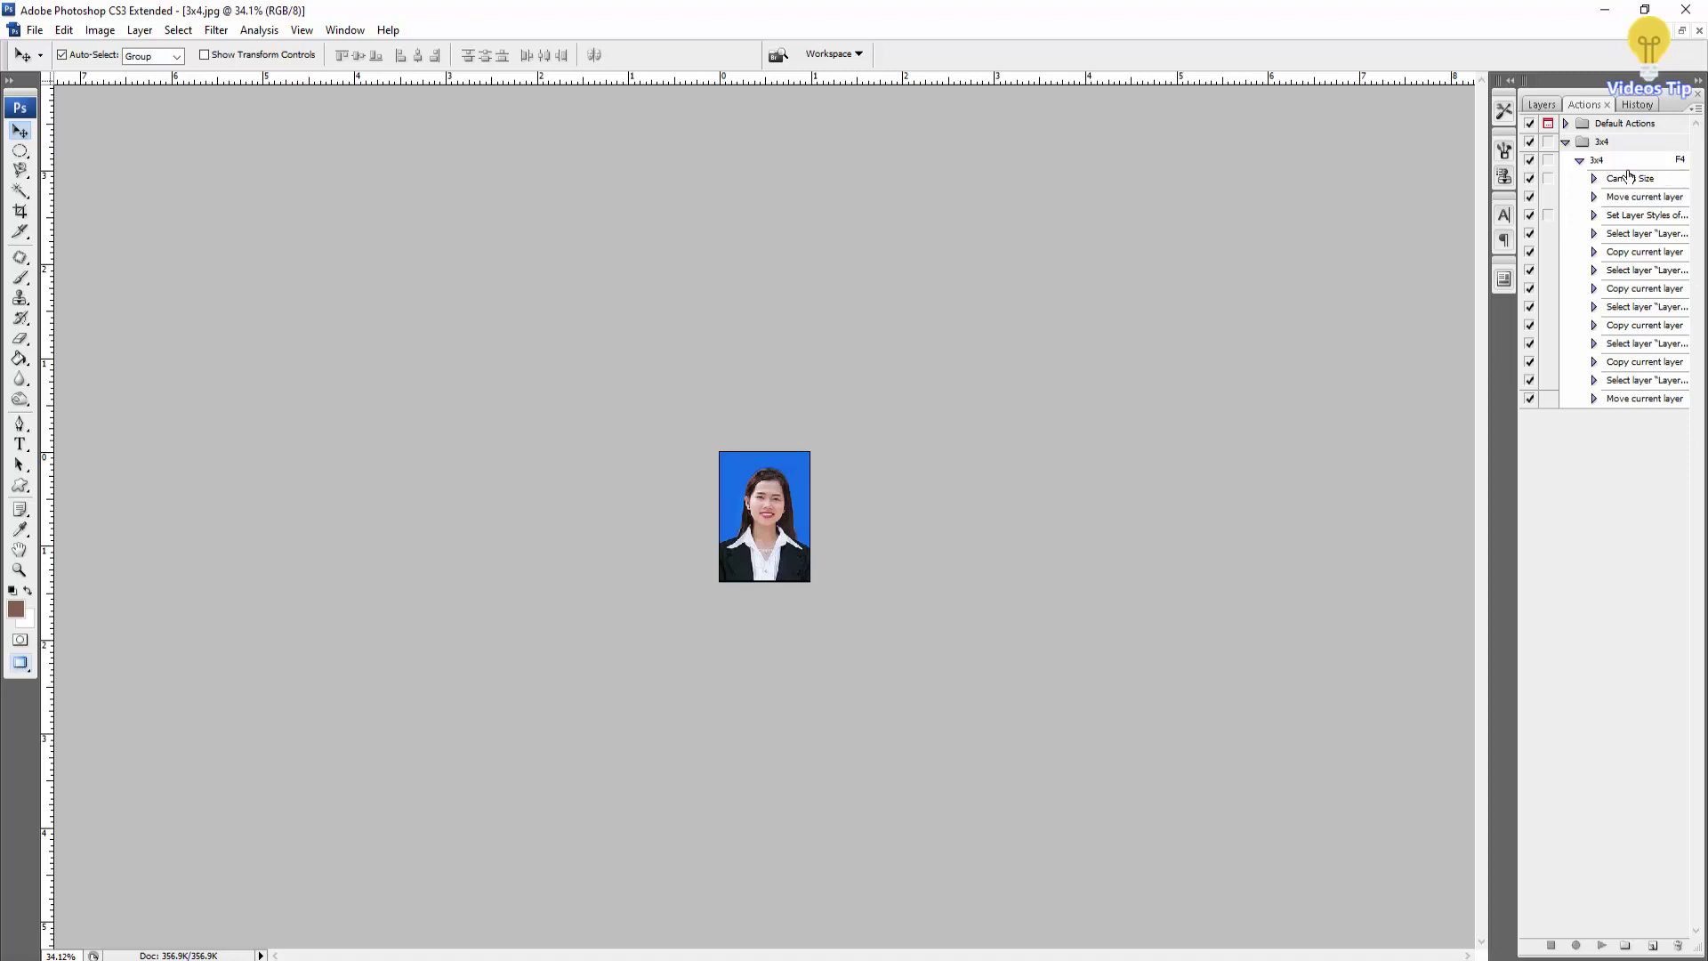
Dismiss the action's move error, convert Background to Layer 0, and close the sheet.
left_click(1543, 106)
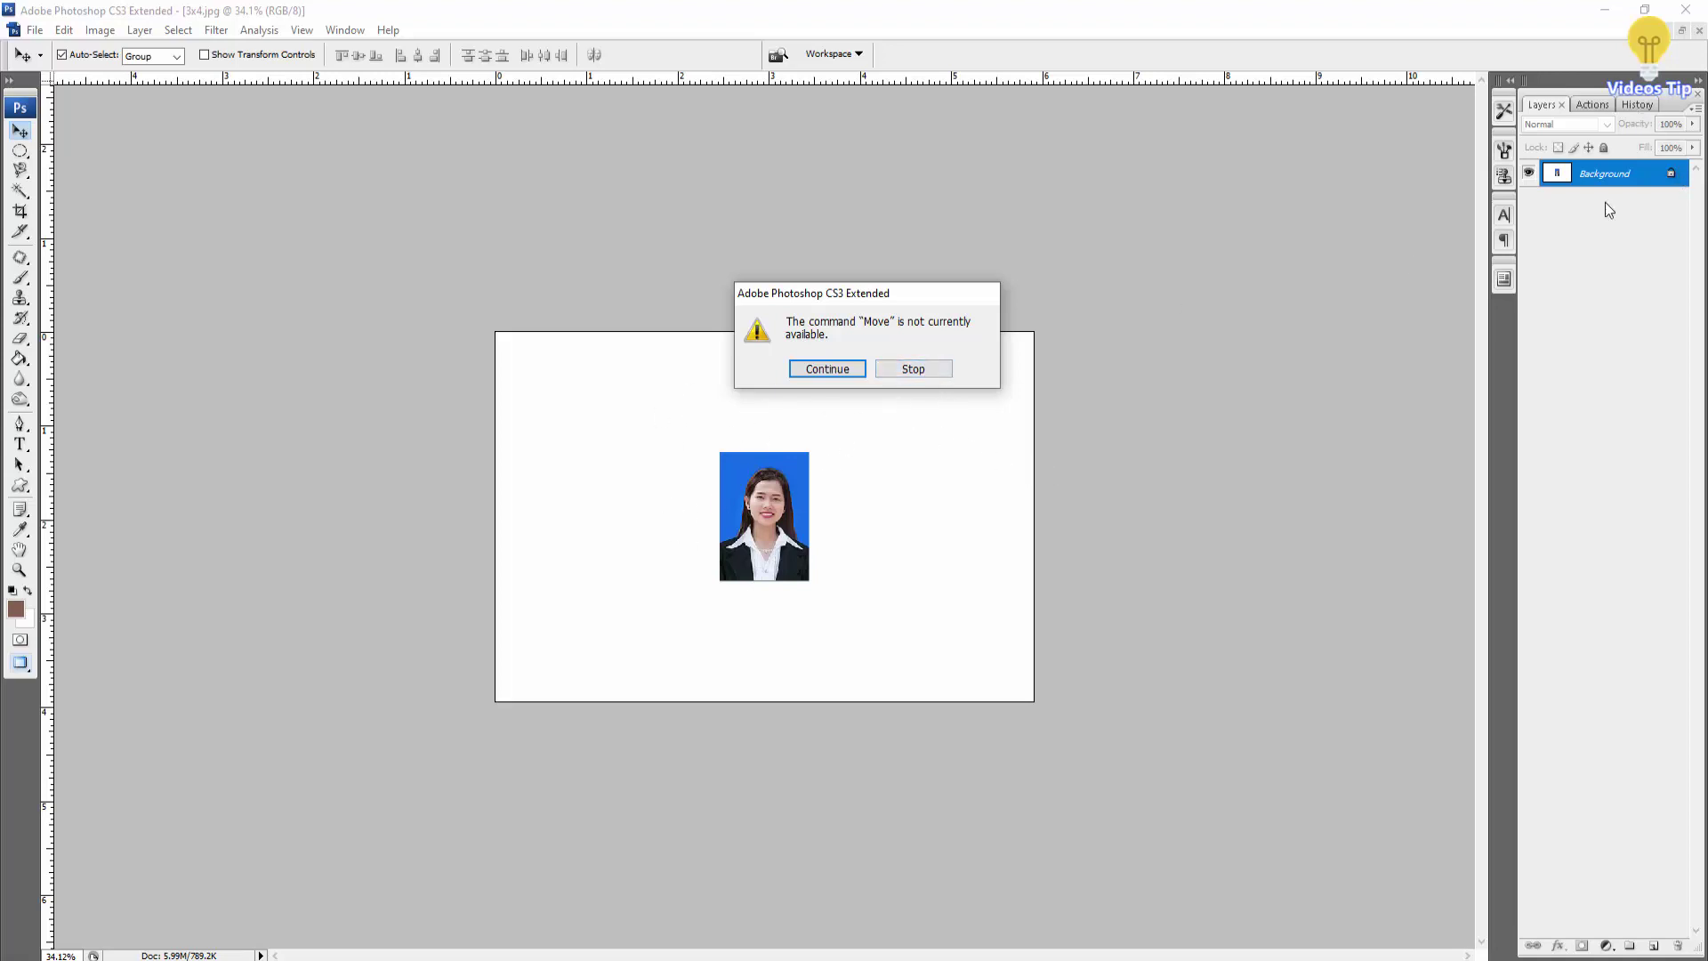
left_click(921, 372)
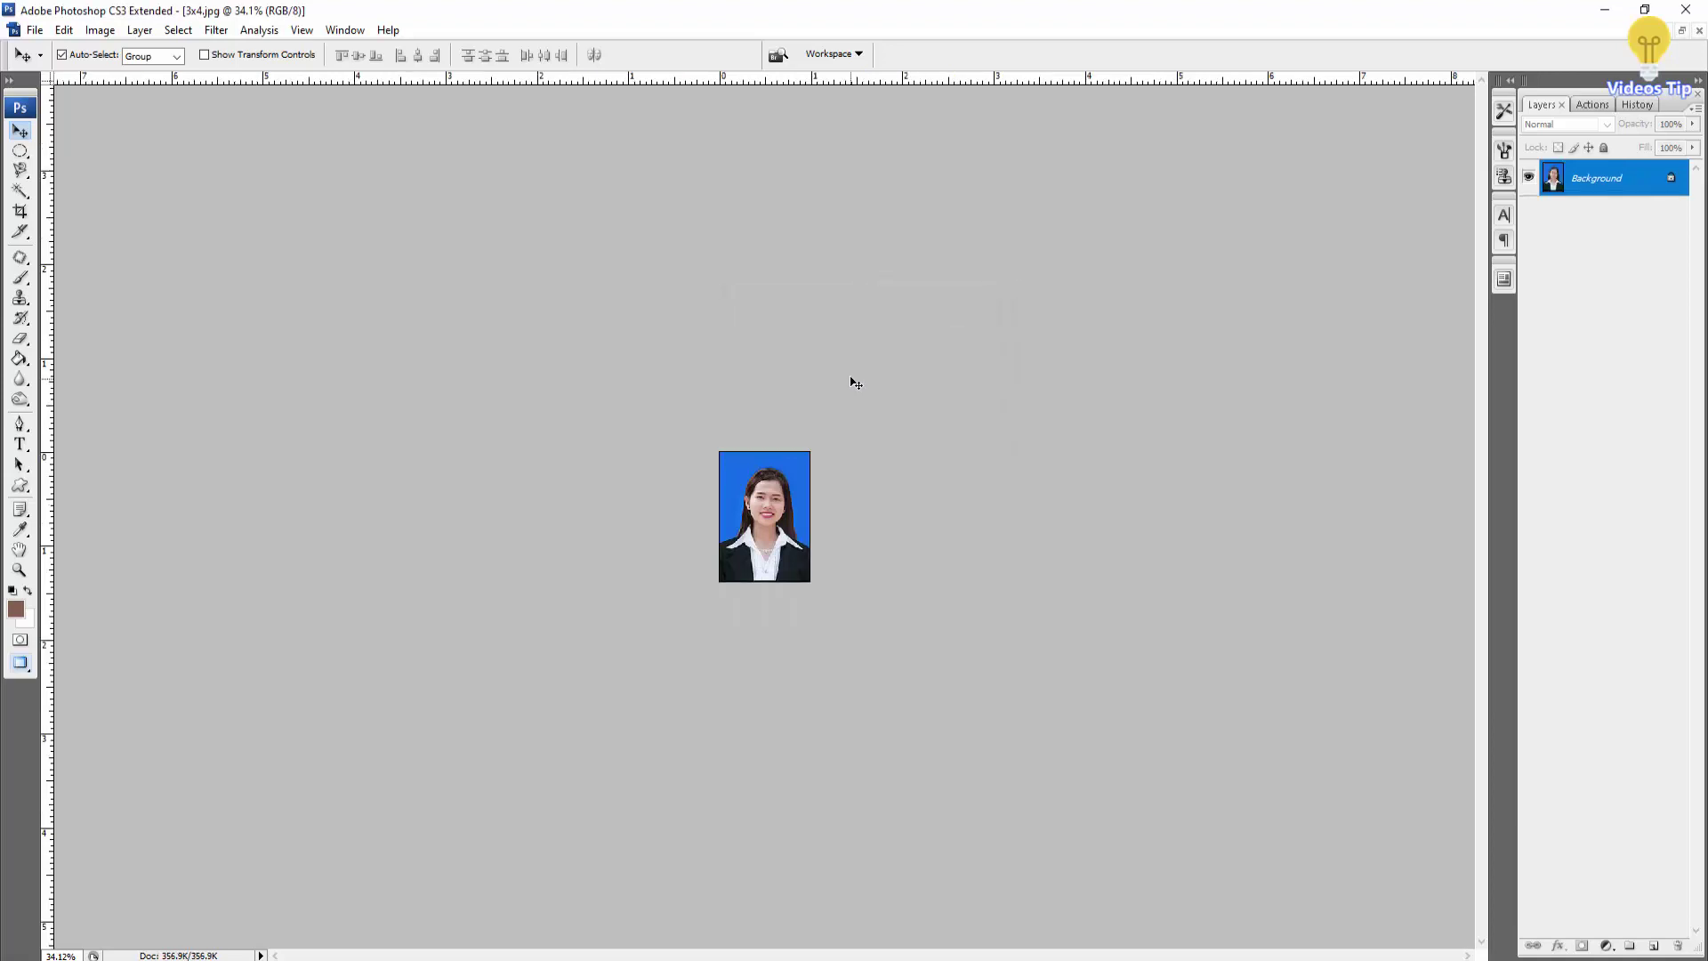
double_click(1656, 175)
left_click(1004, 315)
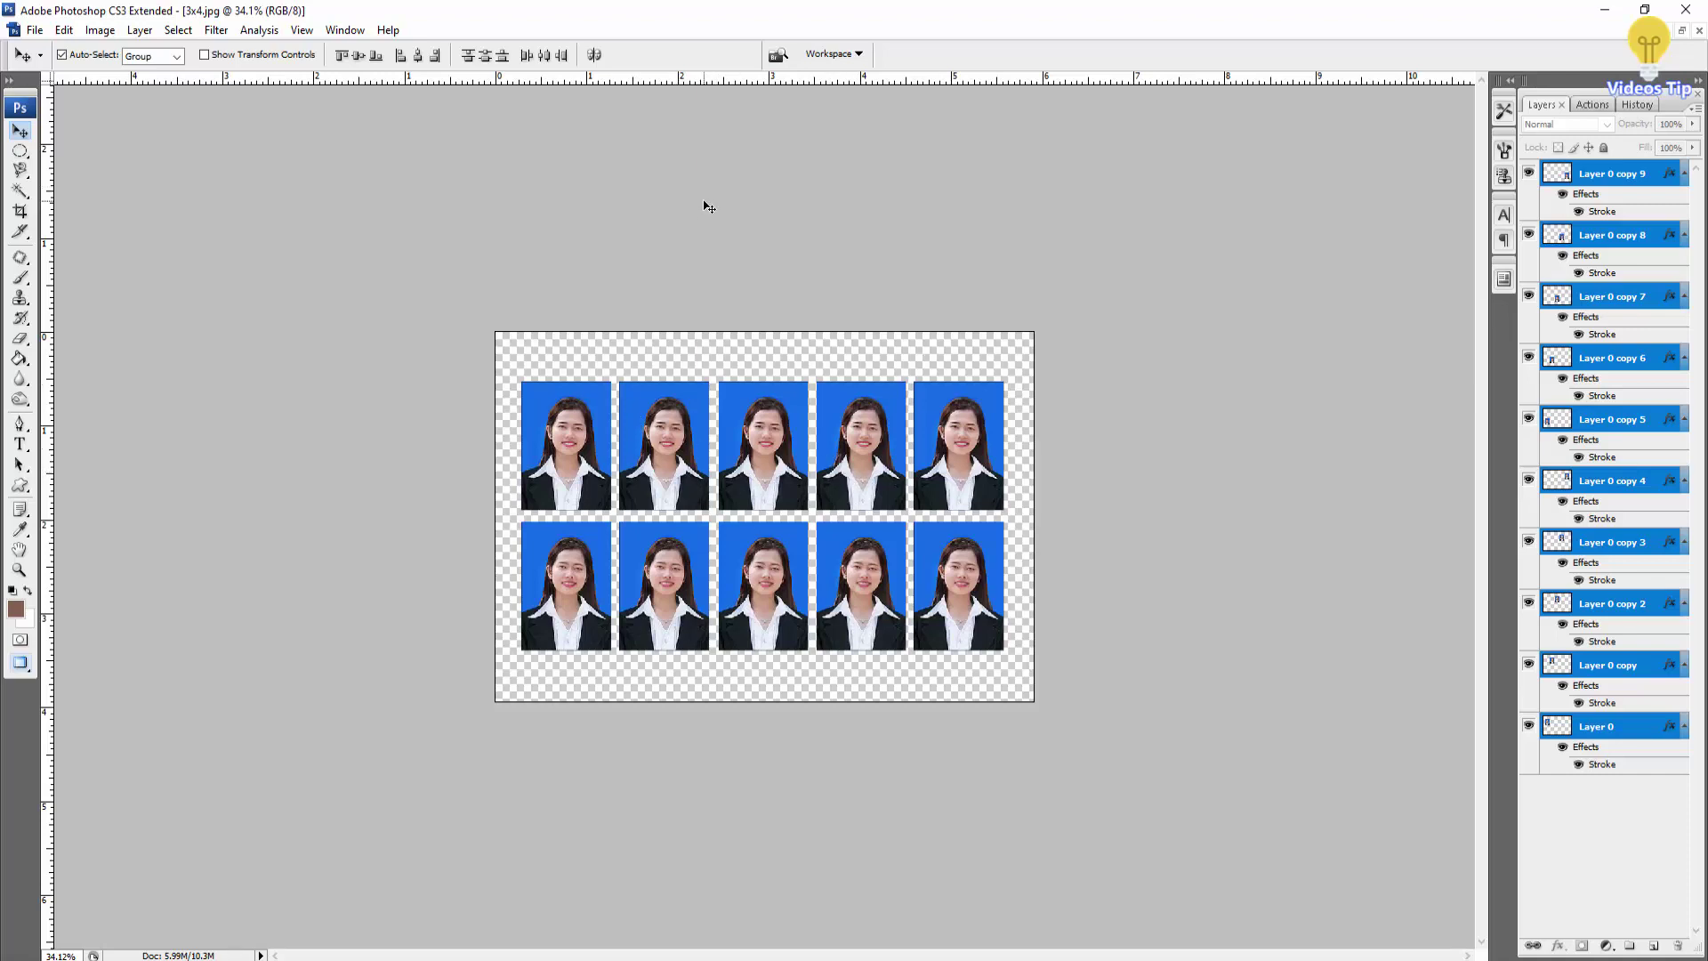
key("ctrl+w")
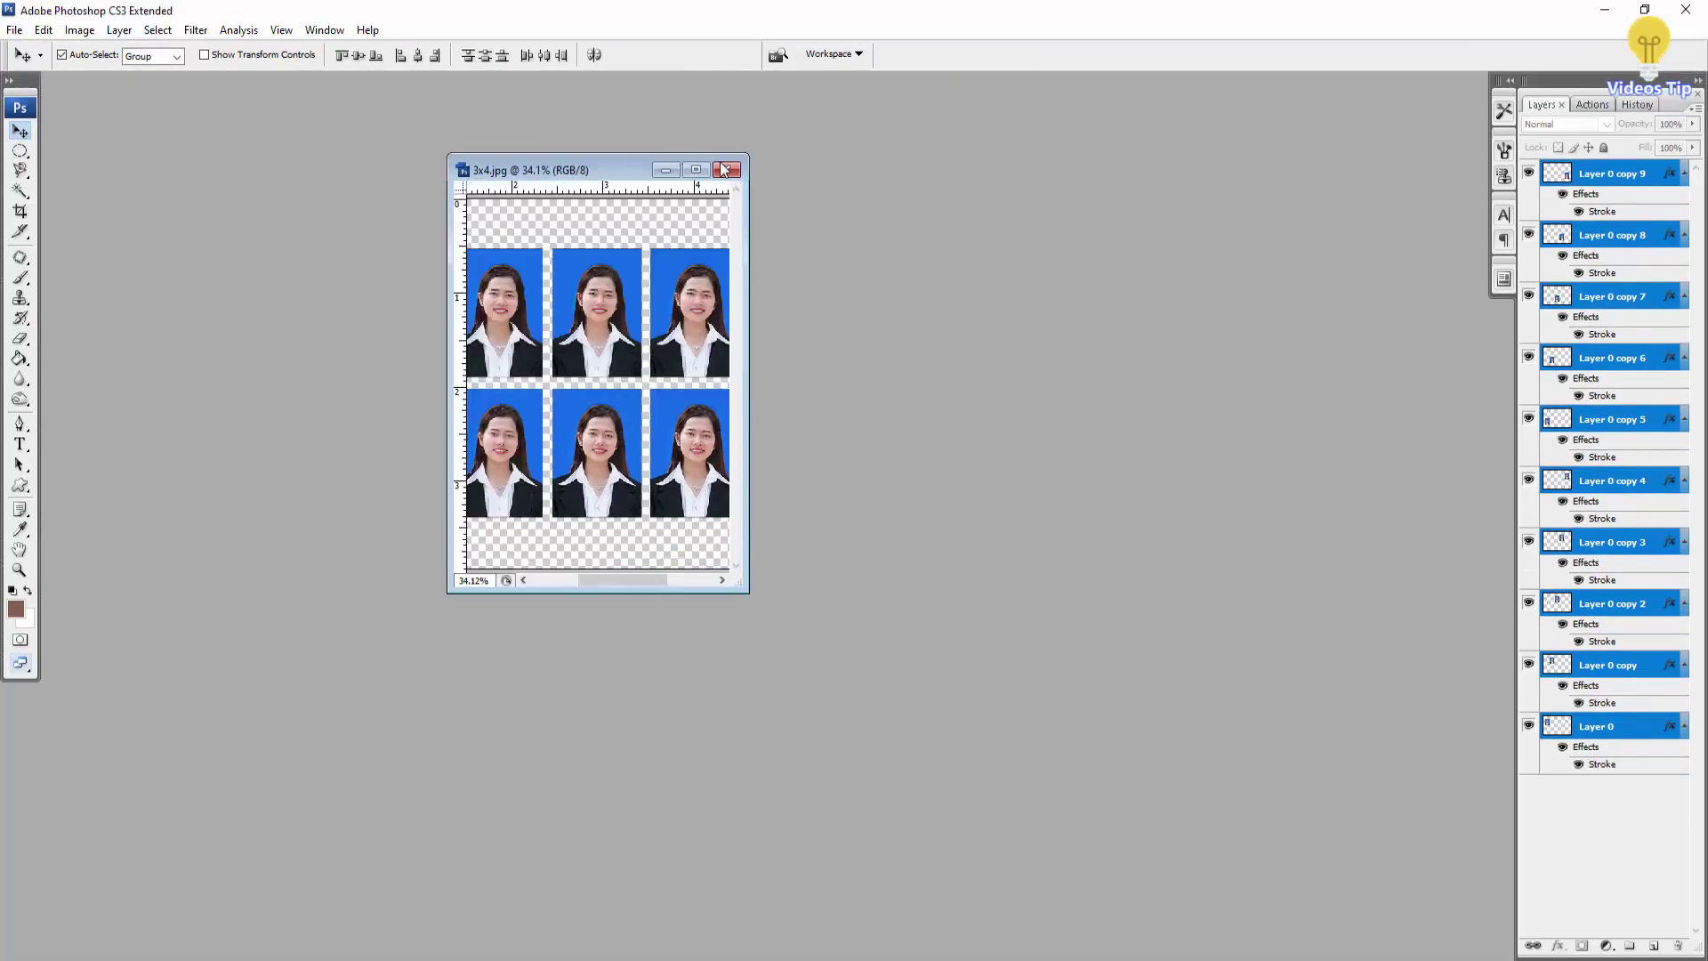
Close the previous sheet without saving and open DSC_6729.JPG.
left_click(890, 376)
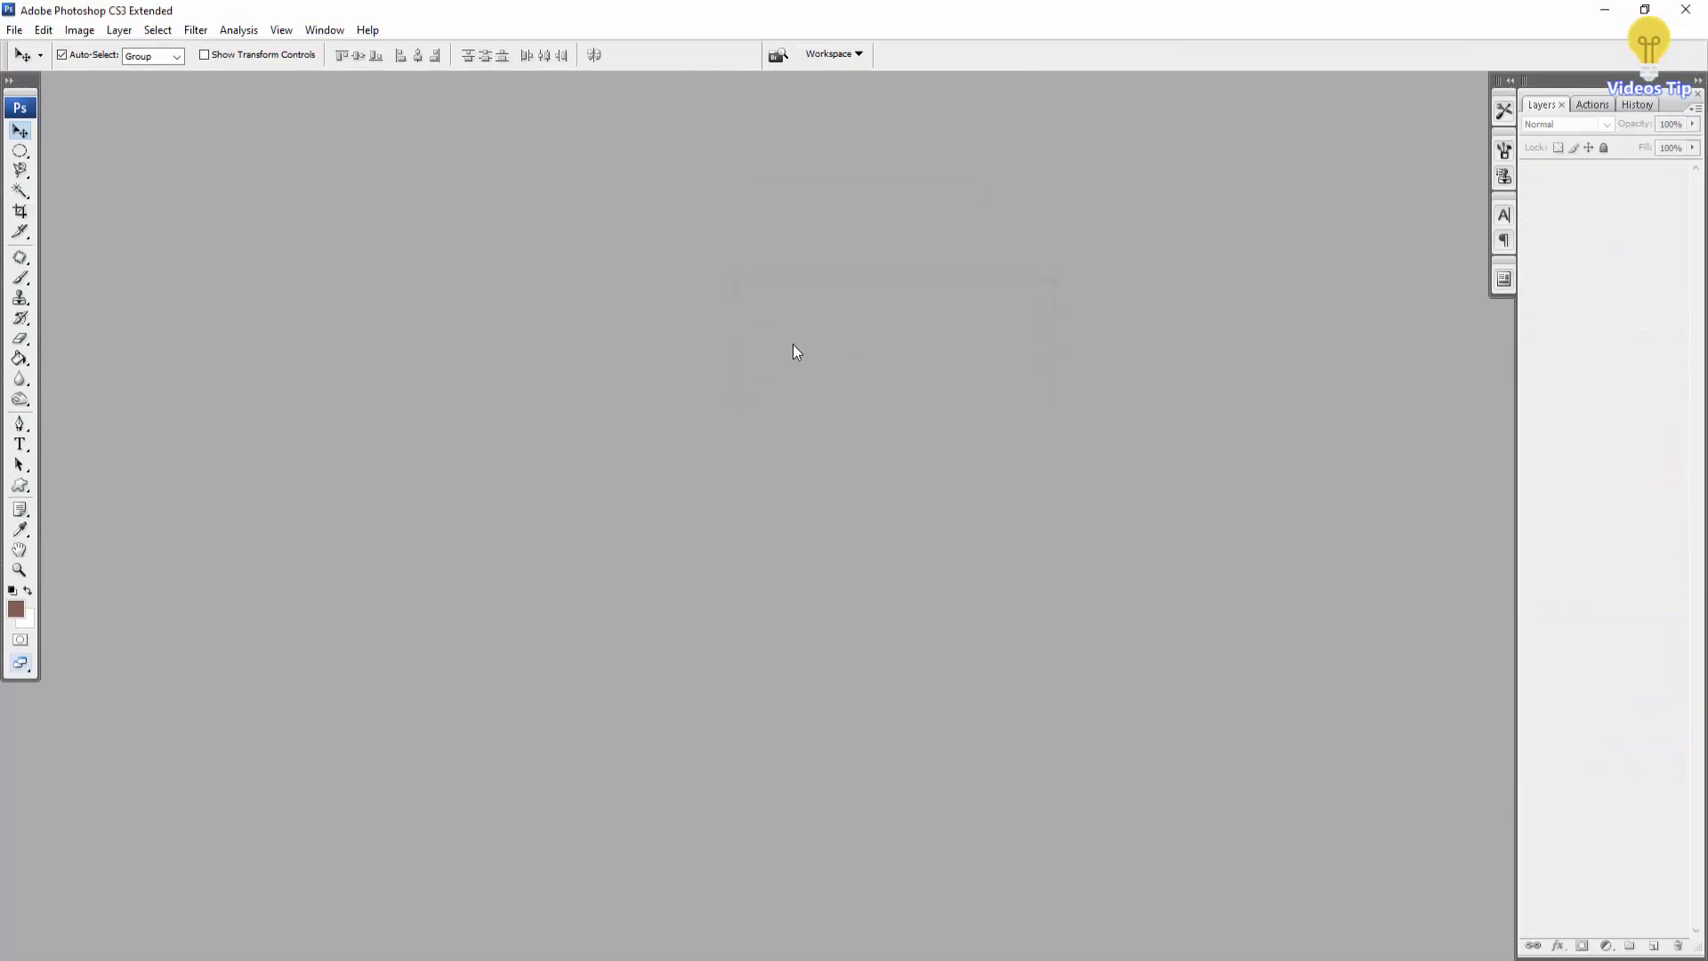
key("ctrl+o")
left_click(926, 258)
double_click(926, 258)
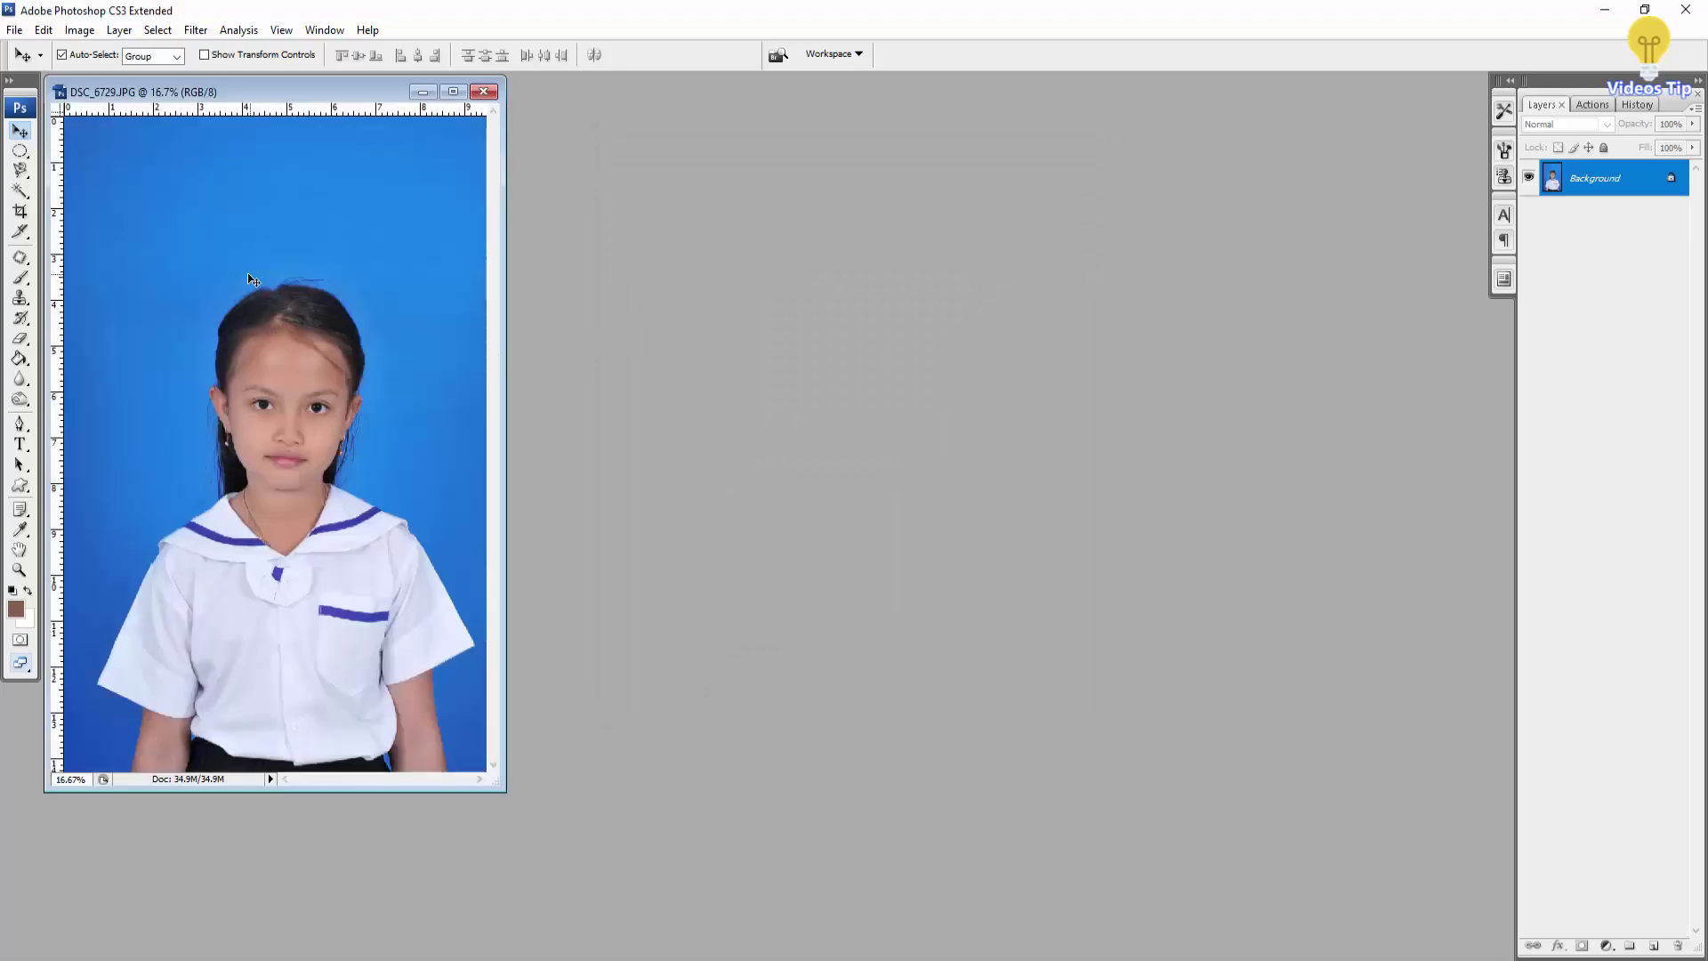
Crop the girl's head and shoulders to 2.5 × 3.5 cm at 300 pixels/inch.
key("c")
double_click(100, 55)
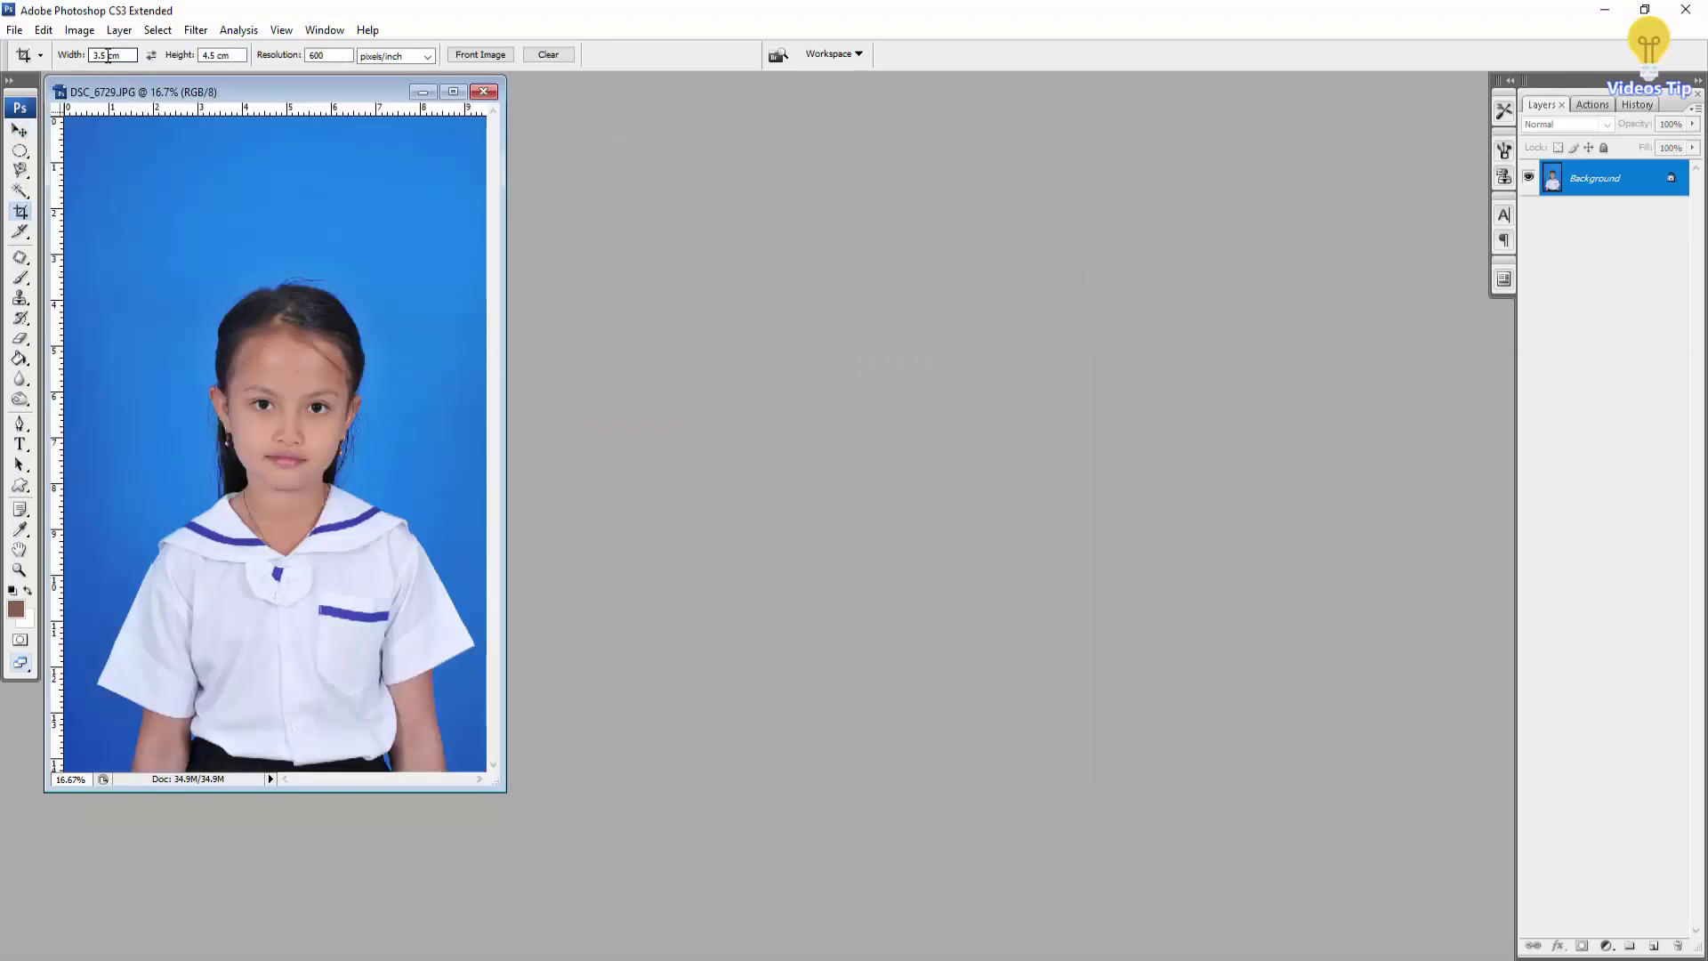
type("2")
key("Tab")
type("3")
key("Tab")
type("300")
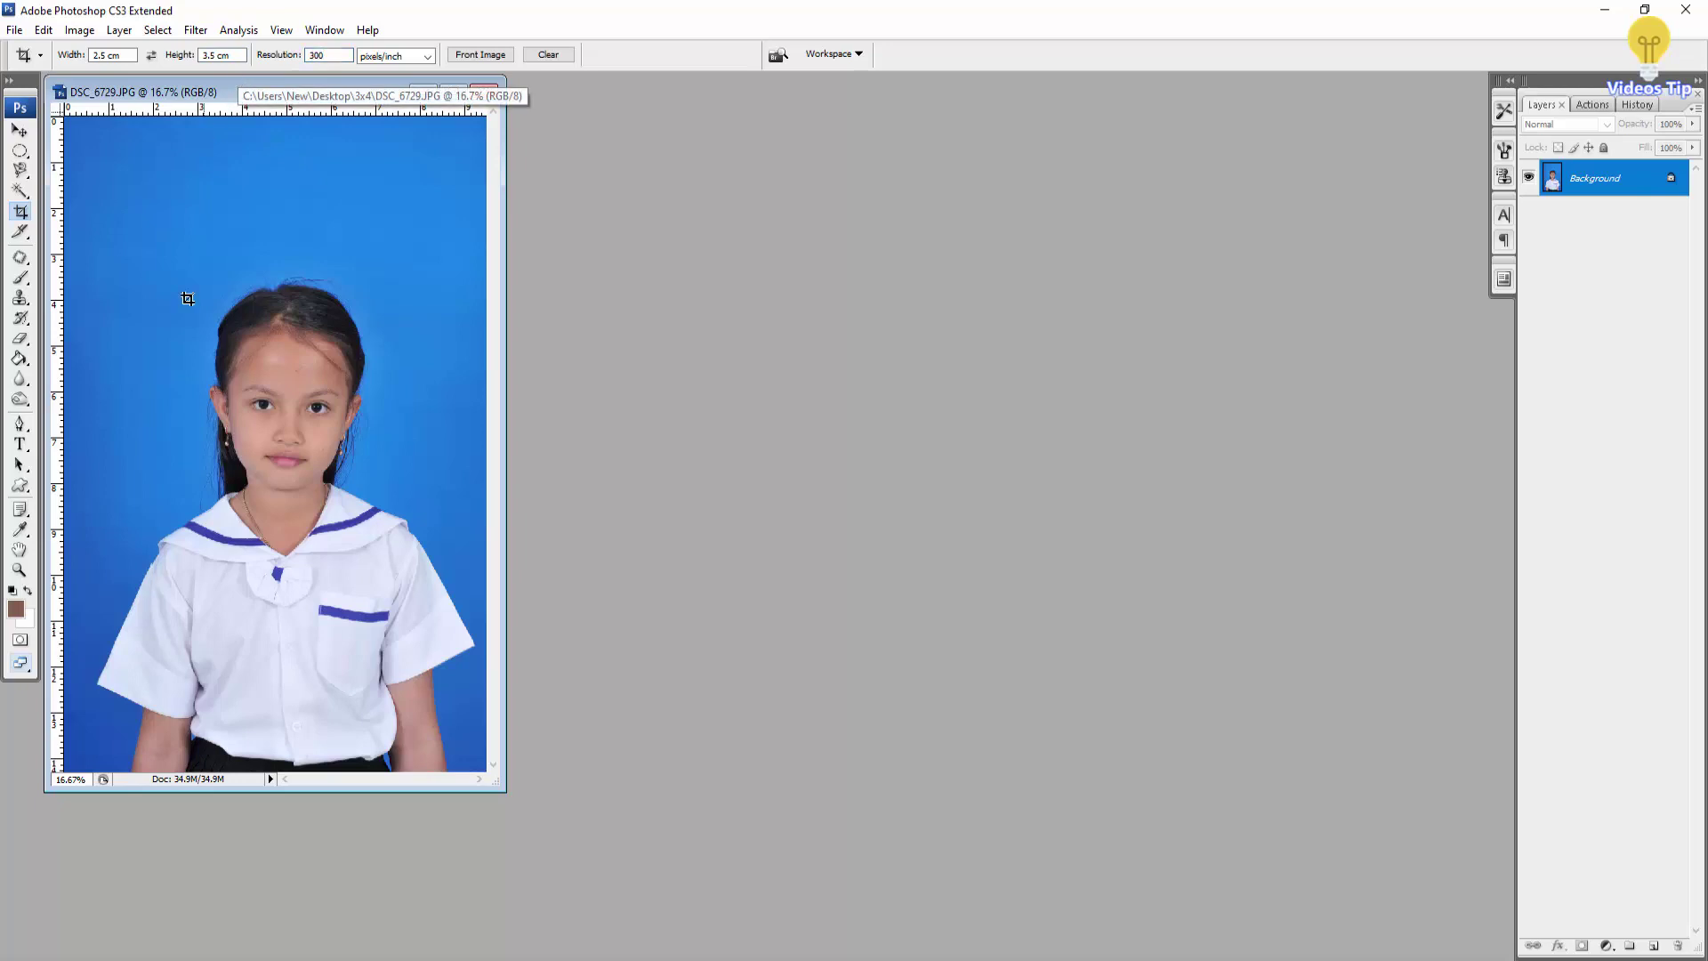
mouse_move(135, 260)
left_mouse_down()
mouse_move(402, 705)
mouse_move(425, 685)
left_mouse_up()
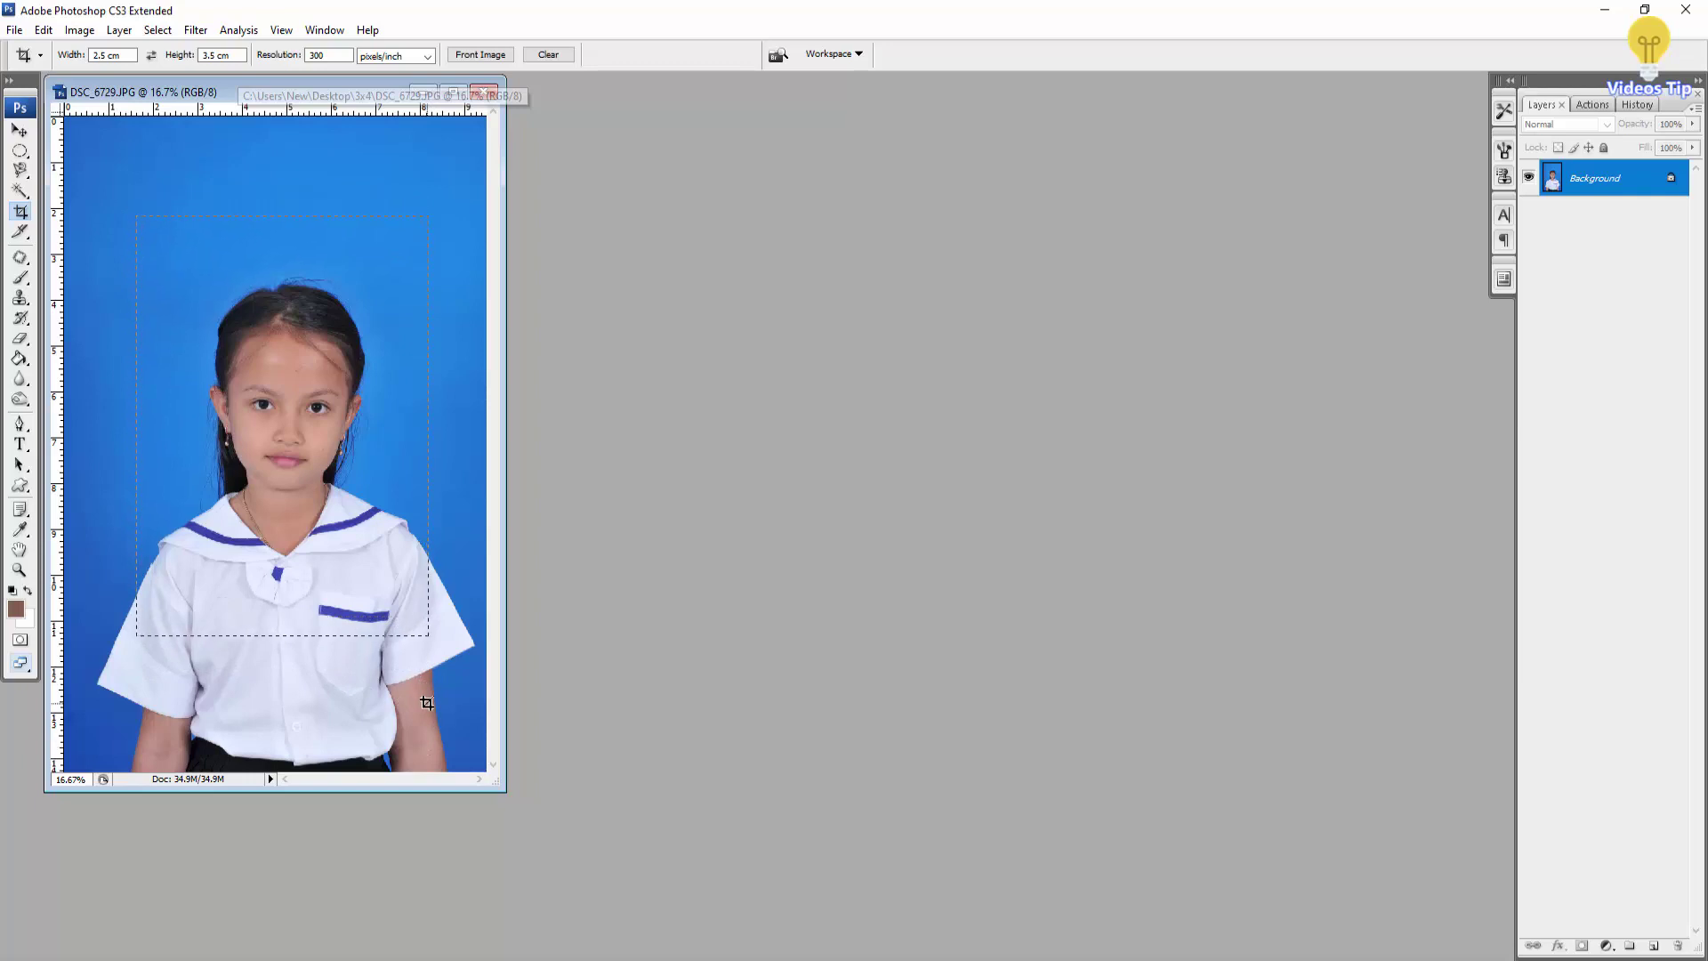
left_click_drag(424, 685, 427, 703)
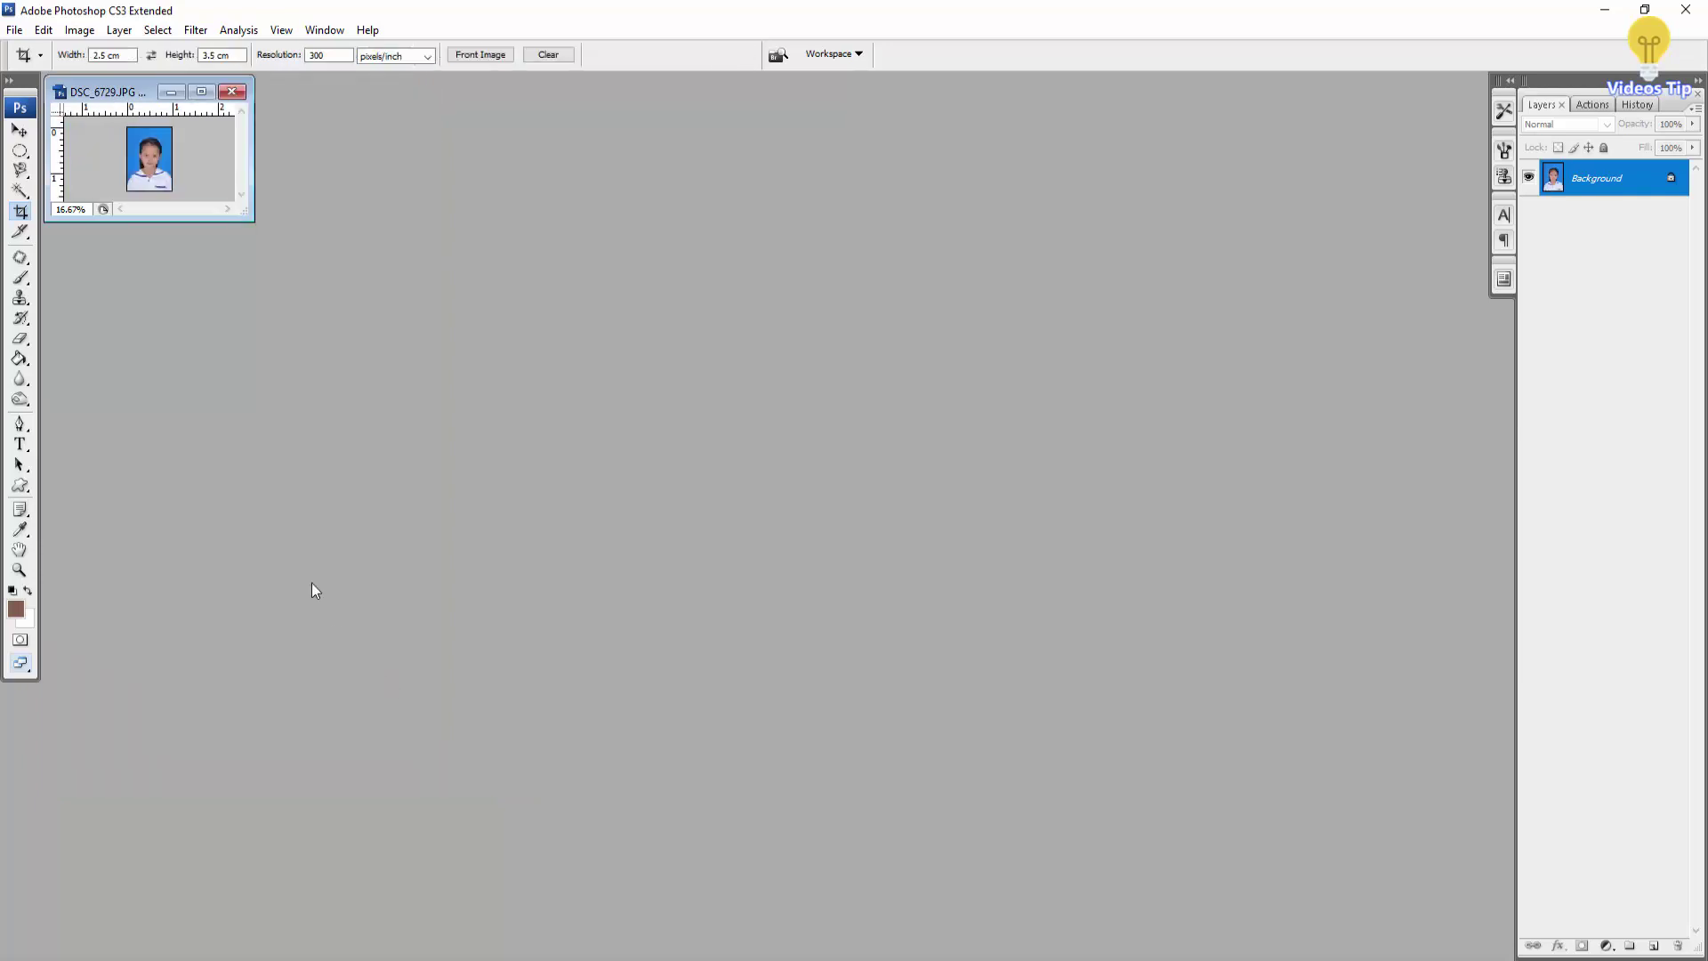
left_click(202, 92)
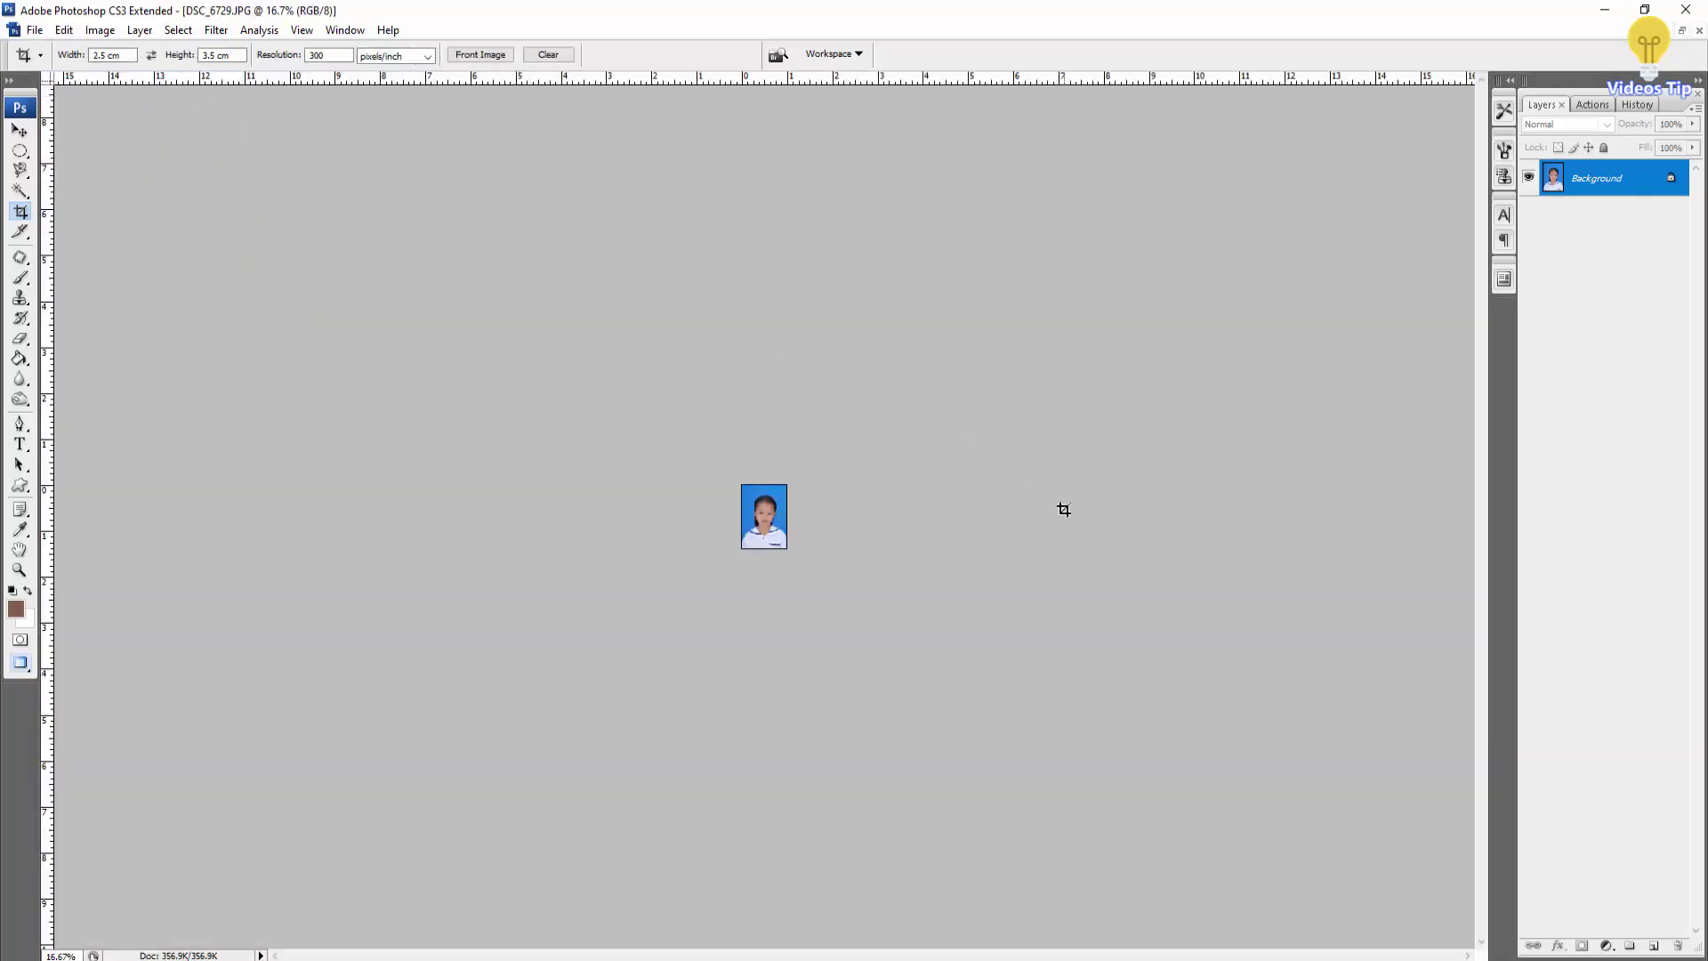
scroll(761, 526, "up", 2)
scroll(756, 523, "up", 1)
scroll(747, 520, "down", 1)
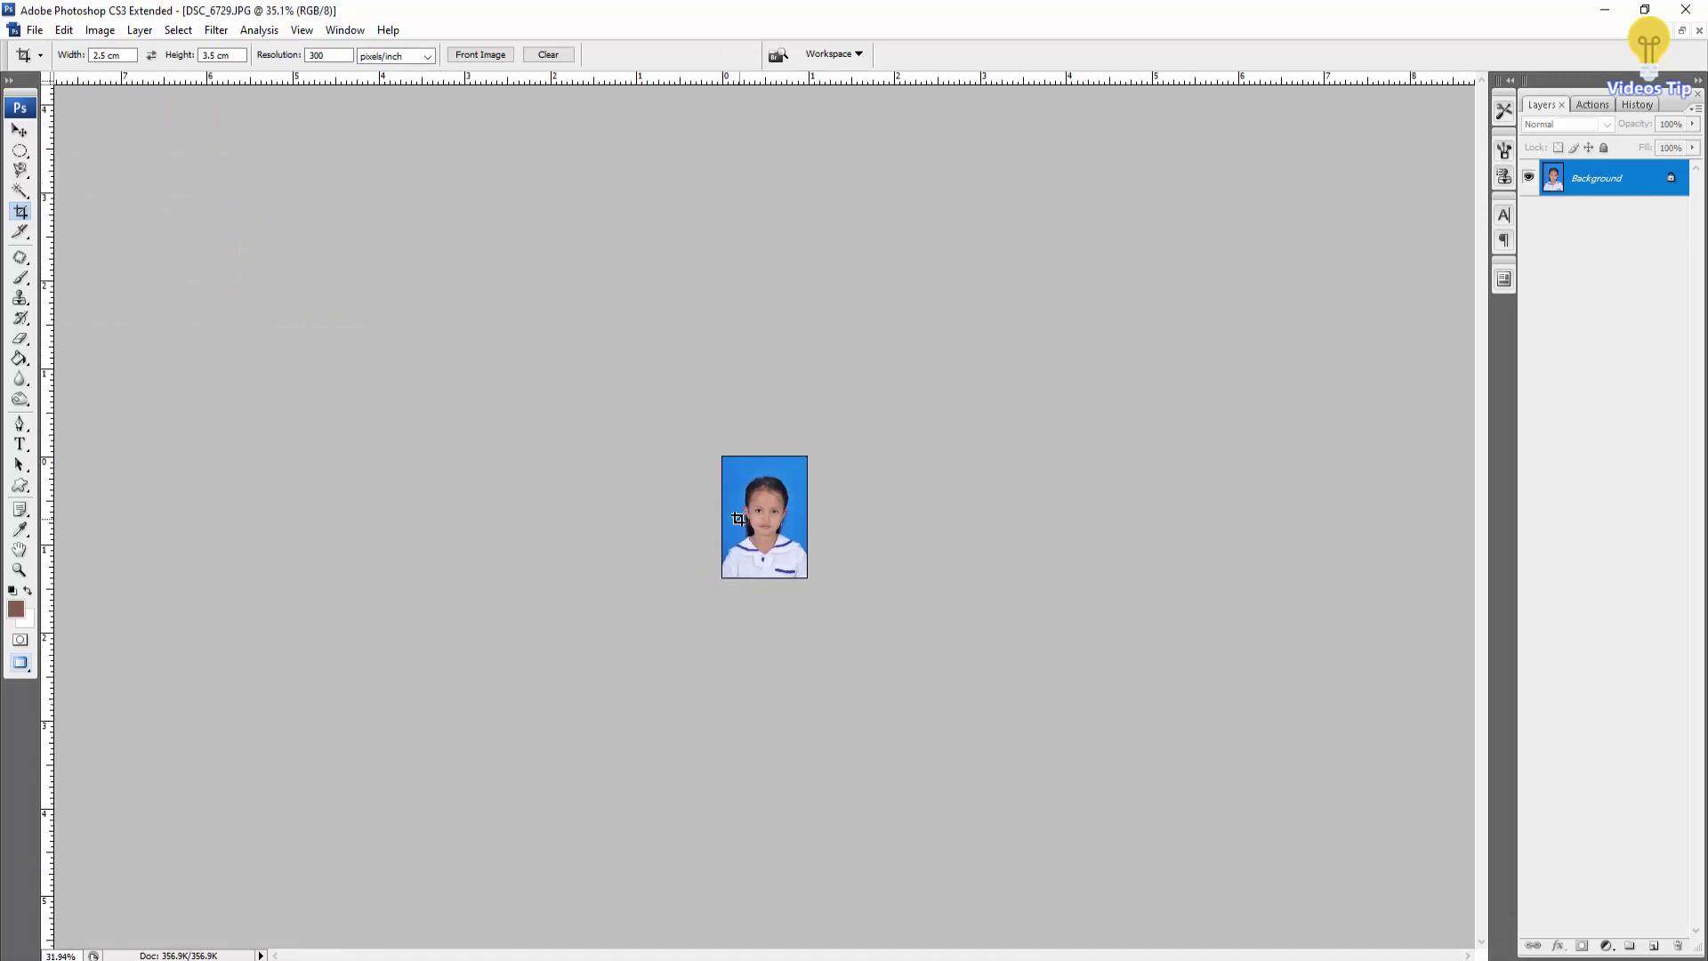
scroll(737, 518, "up", 2)
scroll(738, 519, "up", 2)
scroll(716, 526, "up", 2)
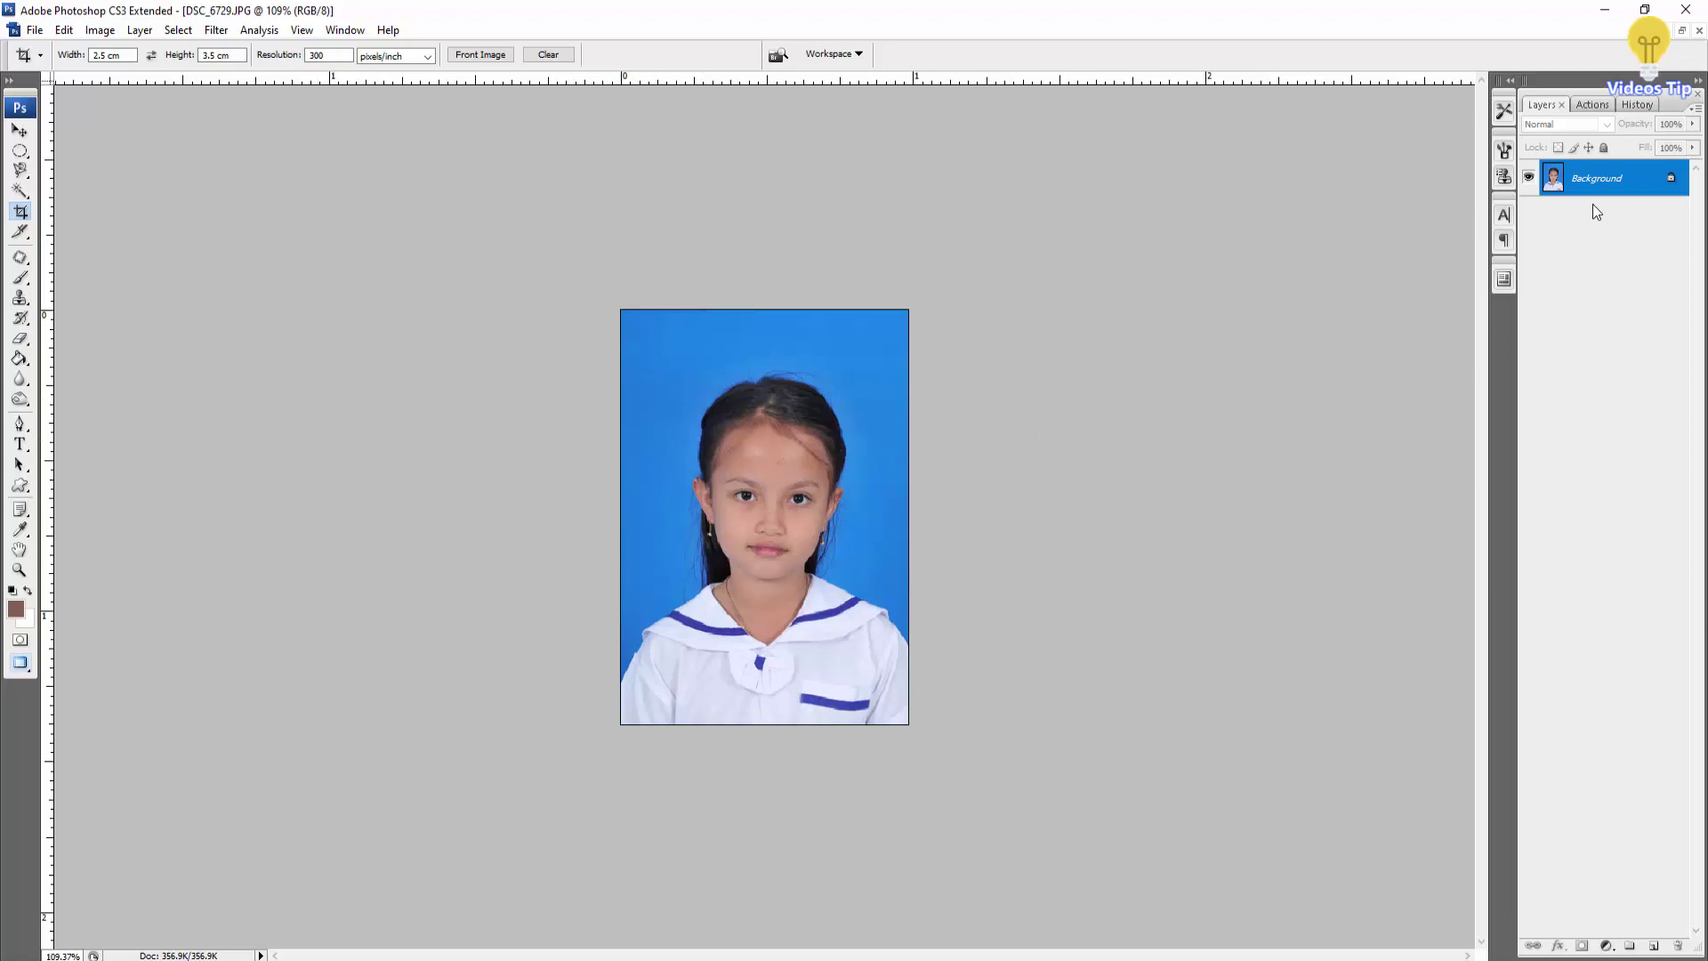
Convert the DSC_6729.JPG portrait's Background into an editable Layer 0.
double_click(1646, 180)
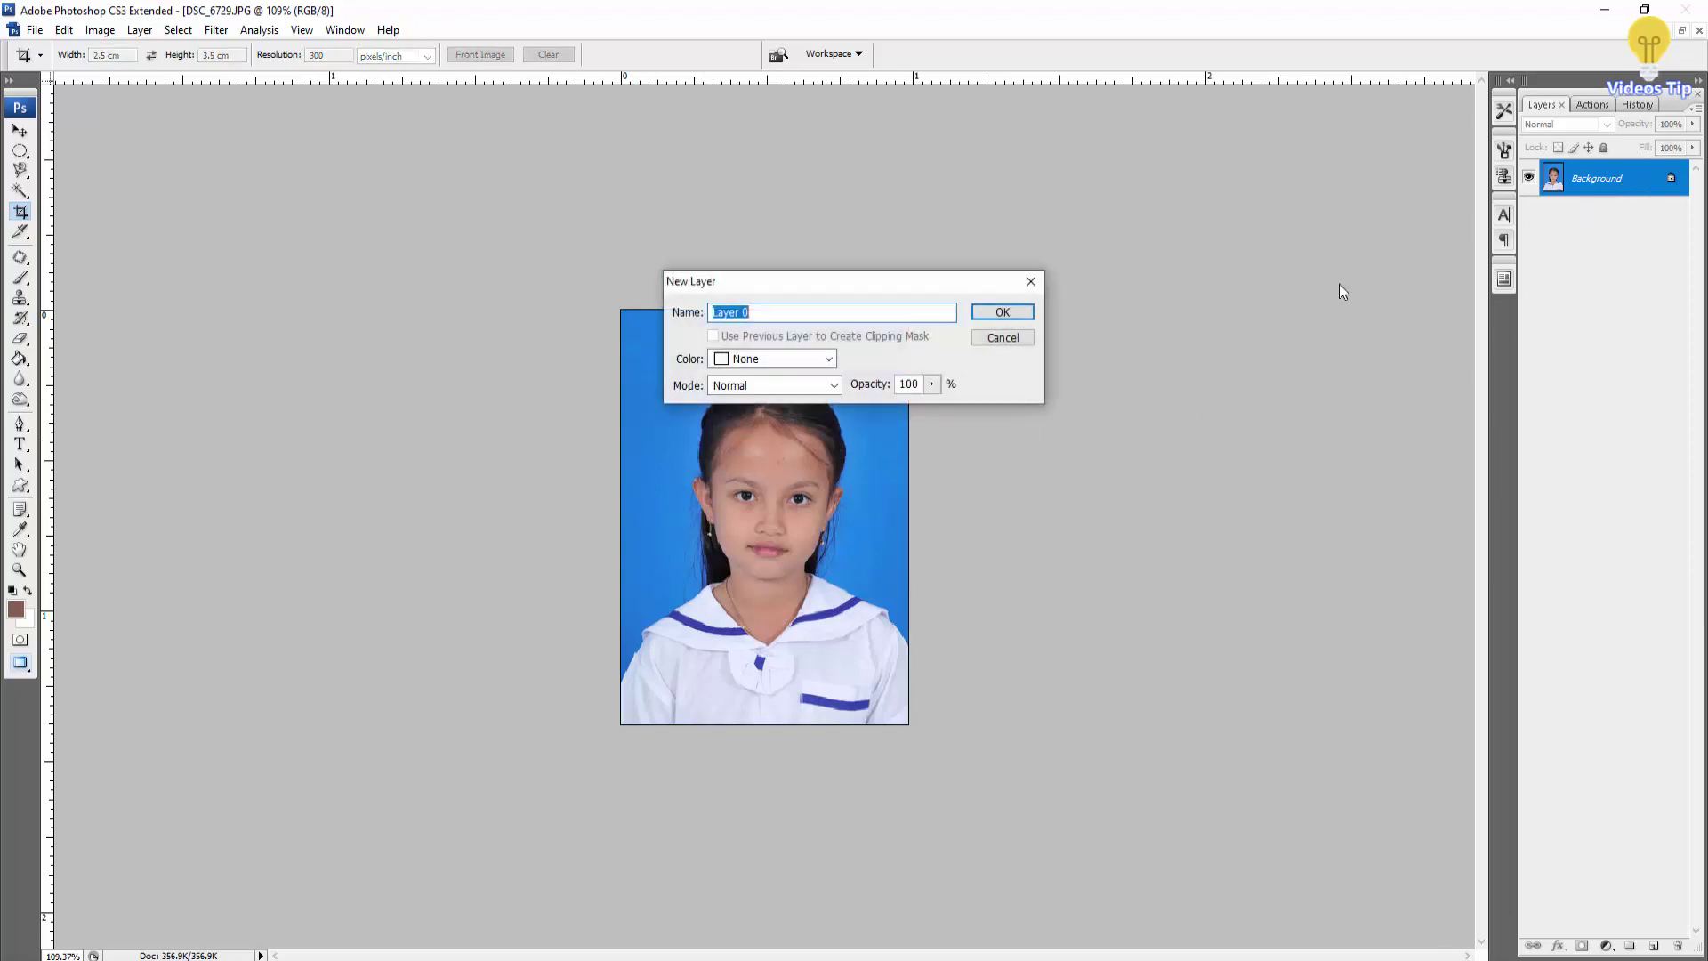
left_click(1005, 312)
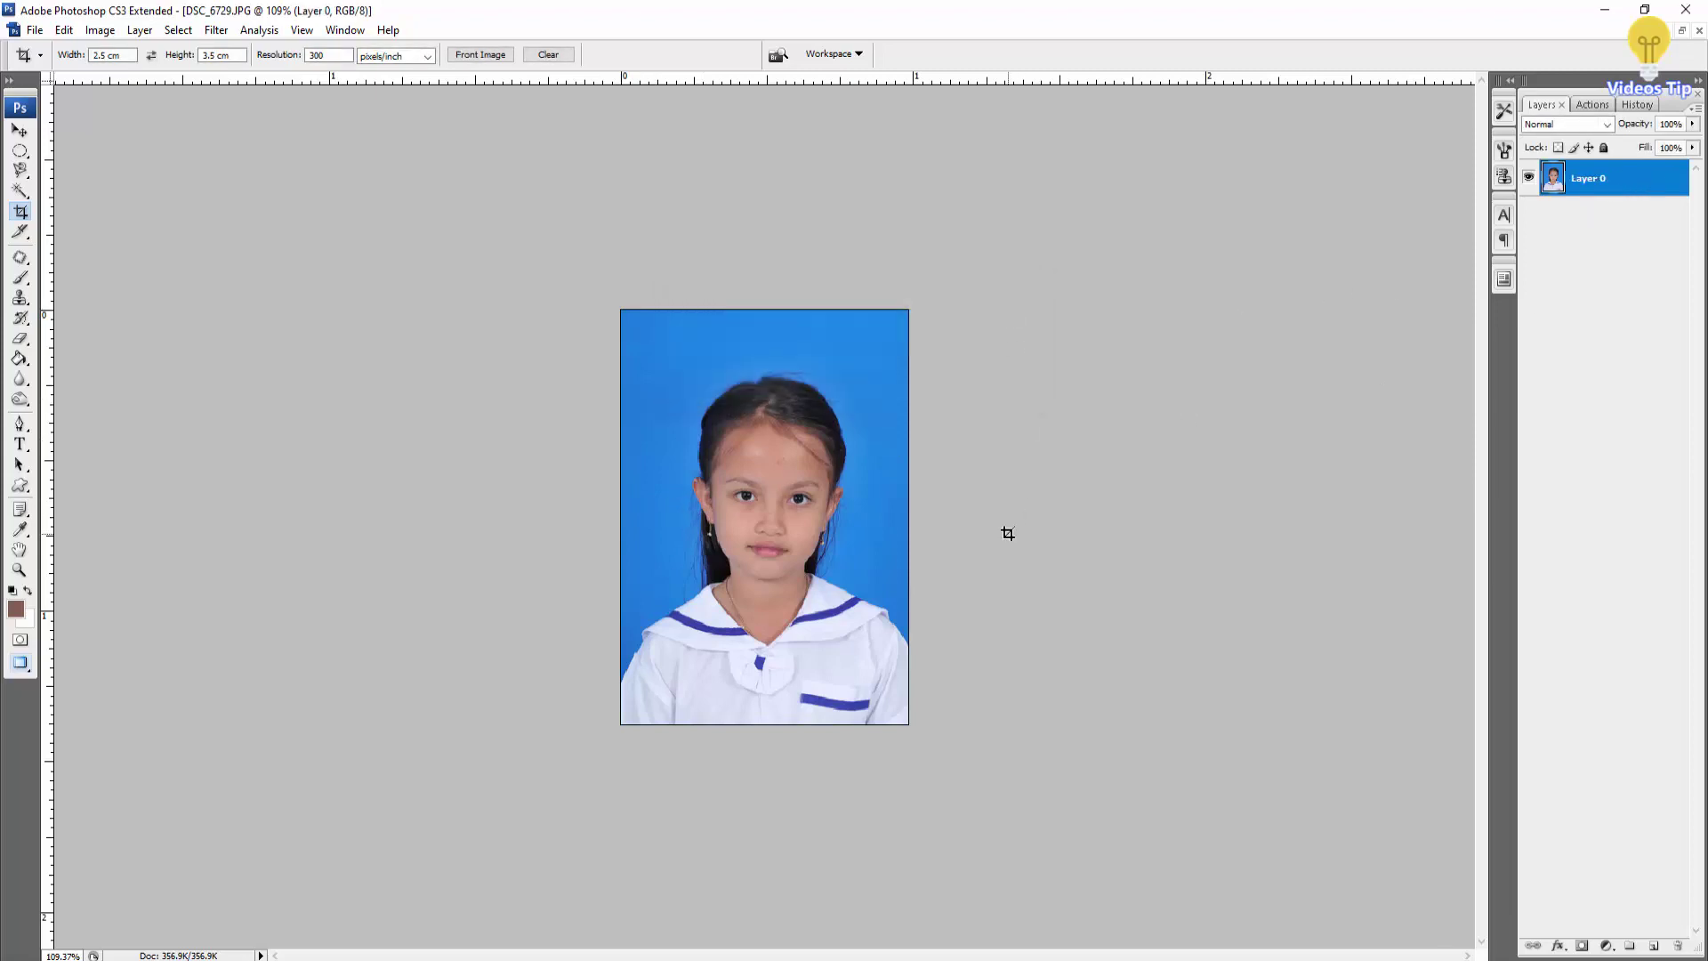